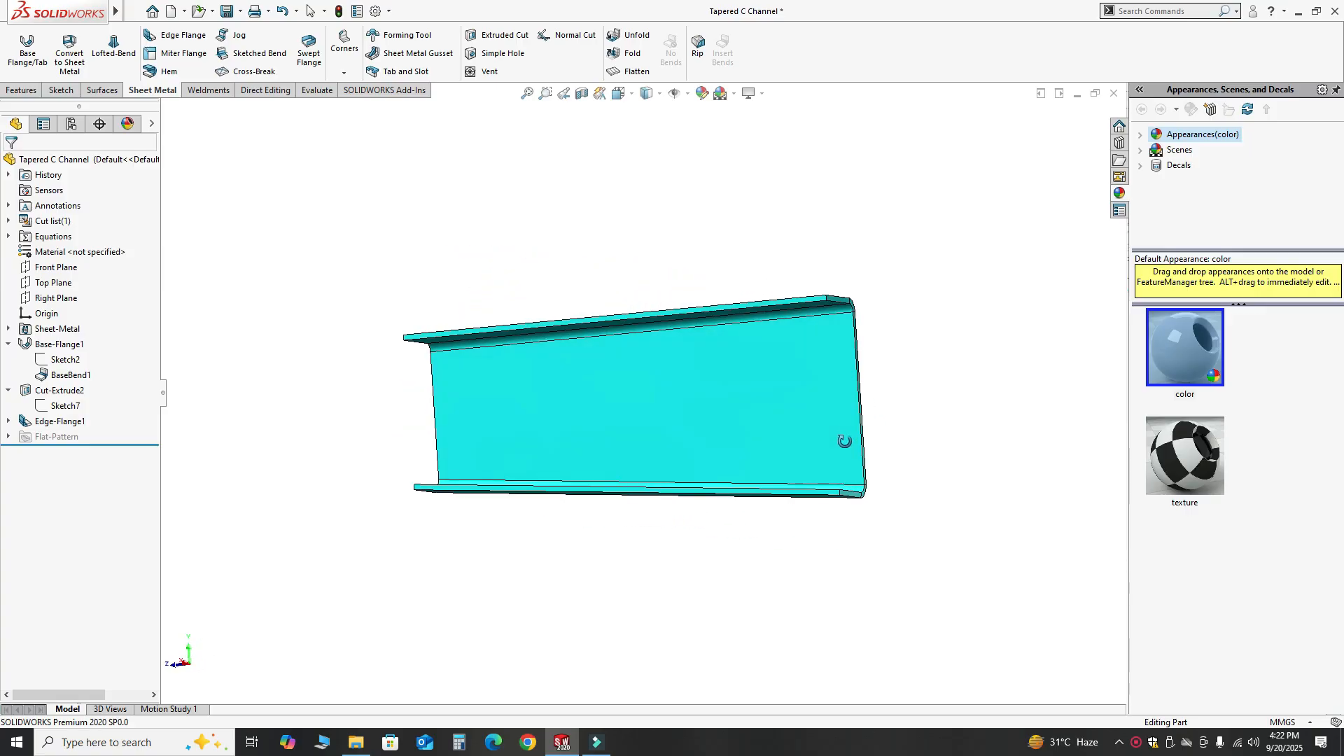
Step: Create a new part document and set its background scene to Plain White
{"action": "middle_click_drag", "start_coordinate": [583, 373], "coordinate": [317, 220]}
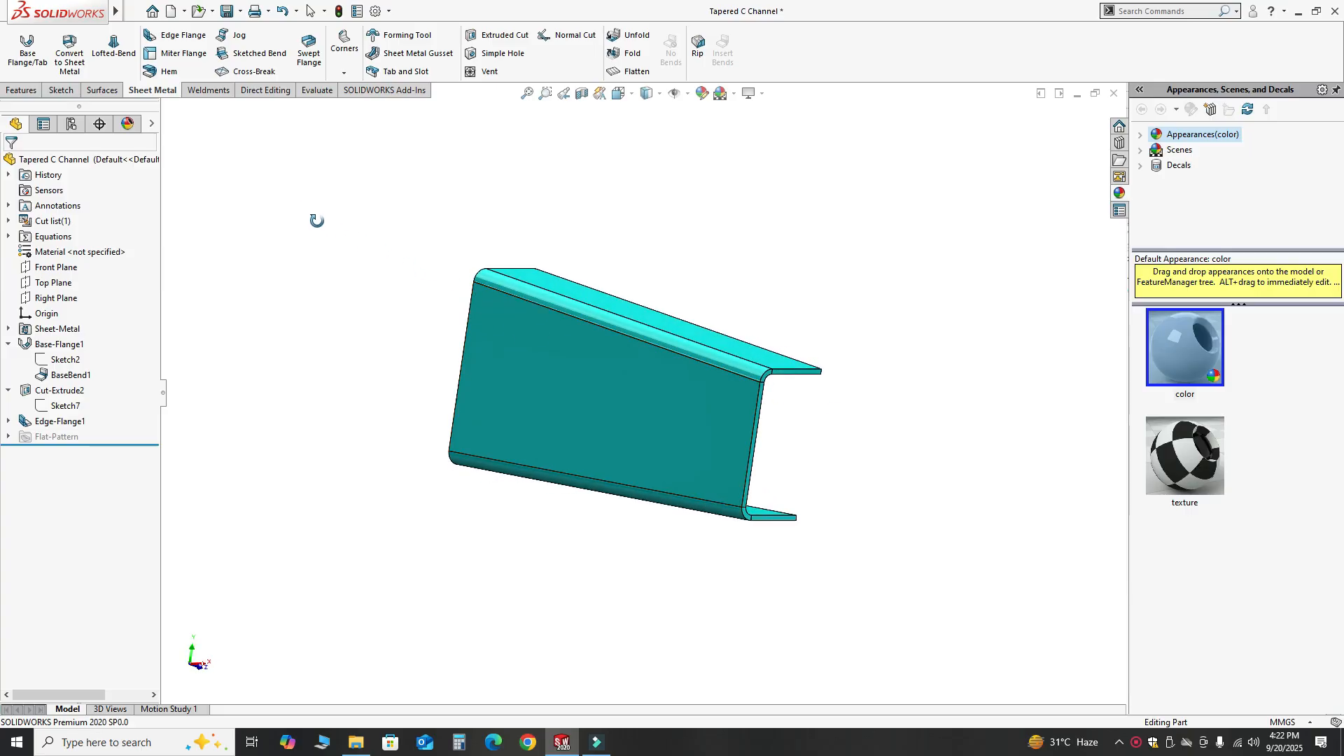
{"action": "left_click", "coordinate": [183, 10]}
{"action": "left_click", "coordinate": [188, 25]}
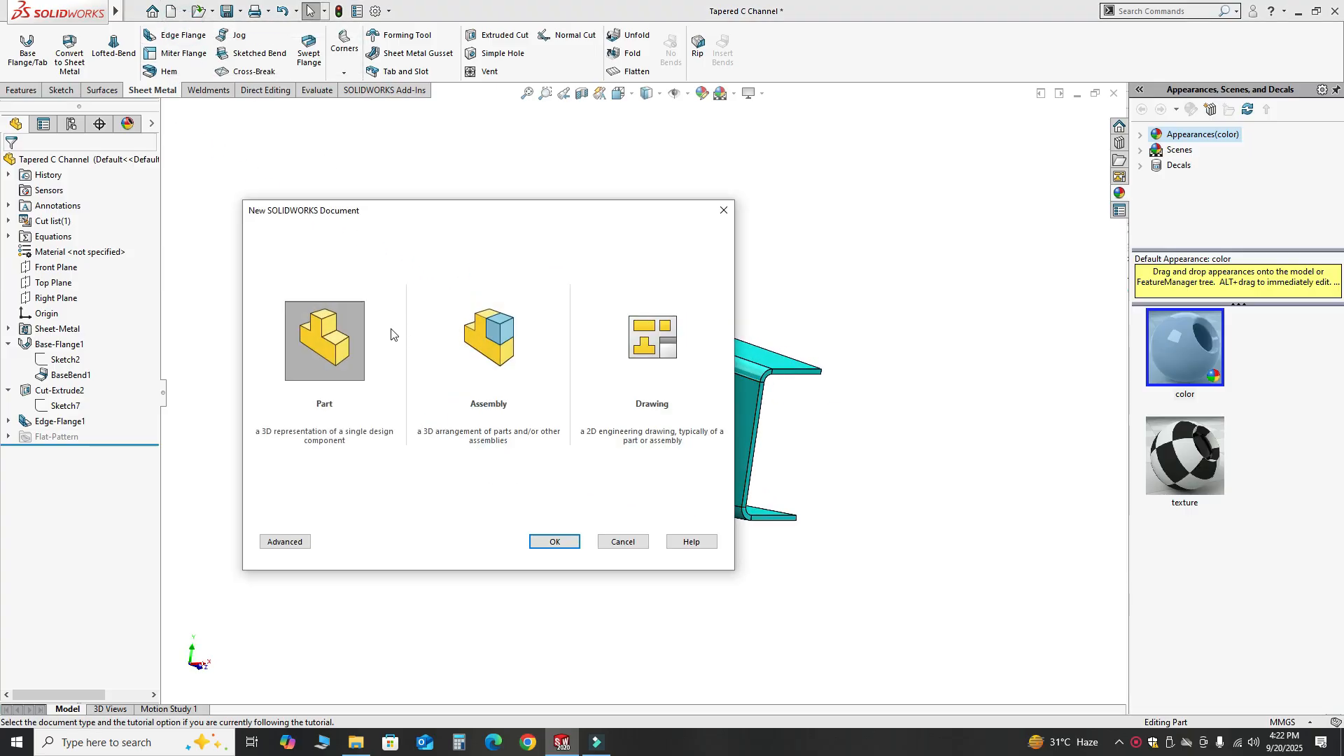
{"action": "left_click", "coordinate": [554, 542]}
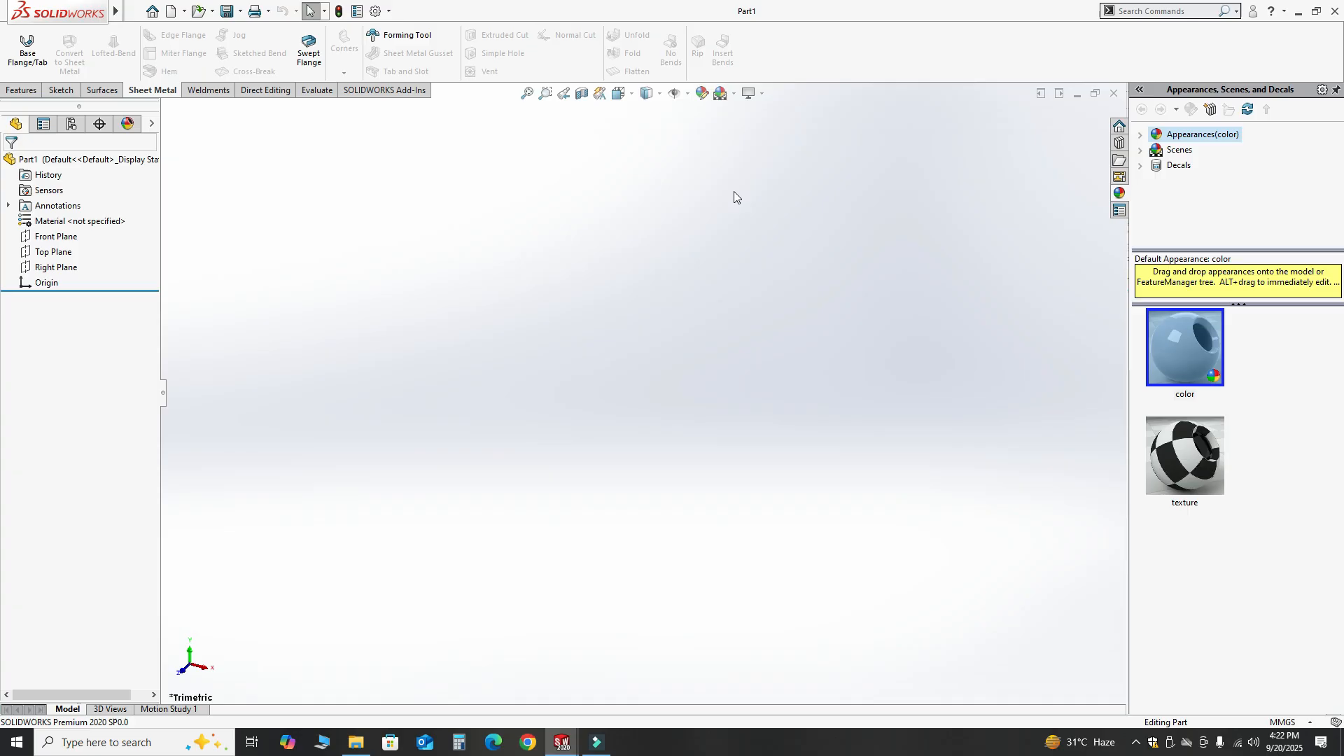
{"action": "left_click", "coordinate": [733, 93]}
{"action": "left_click", "coordinate": [735, 126]}
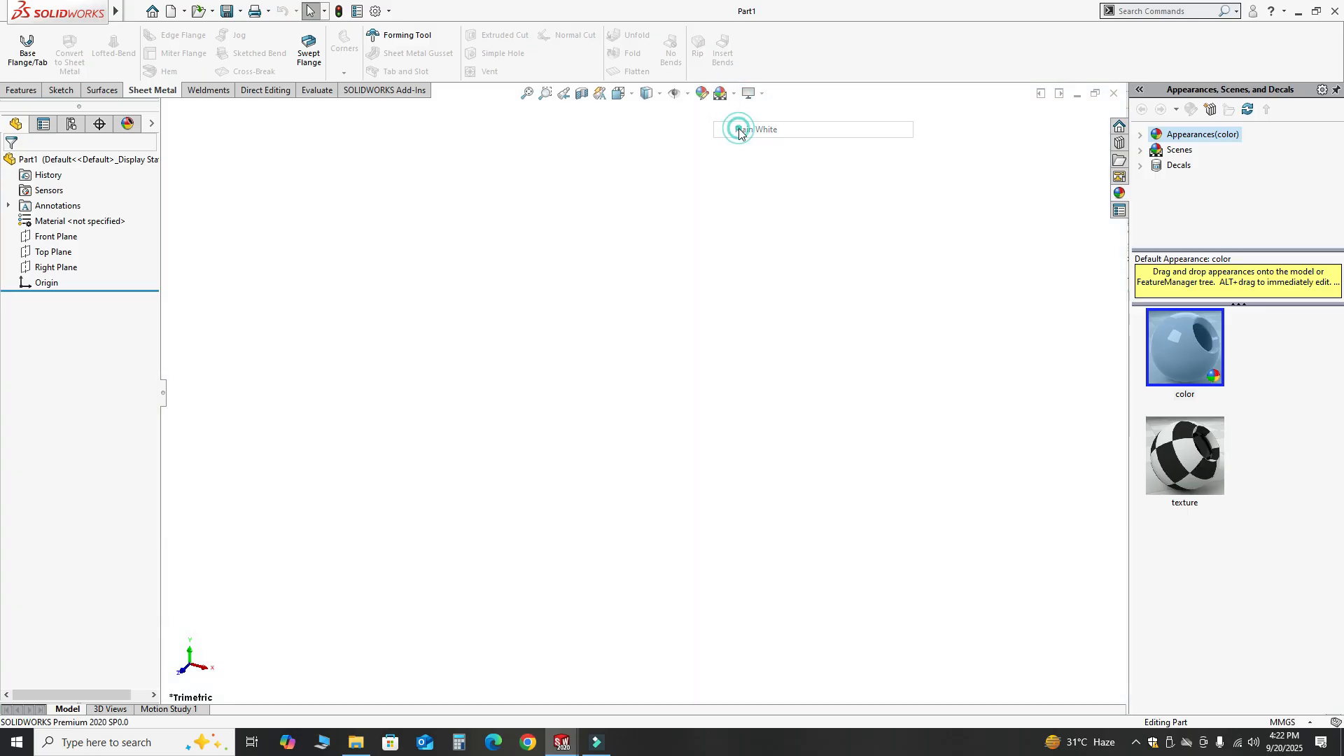
Step: Check the document's unit system and whether the Sheet Metal command set is enabled
{"action": "left_click", "coordinate": [1306, 722]}
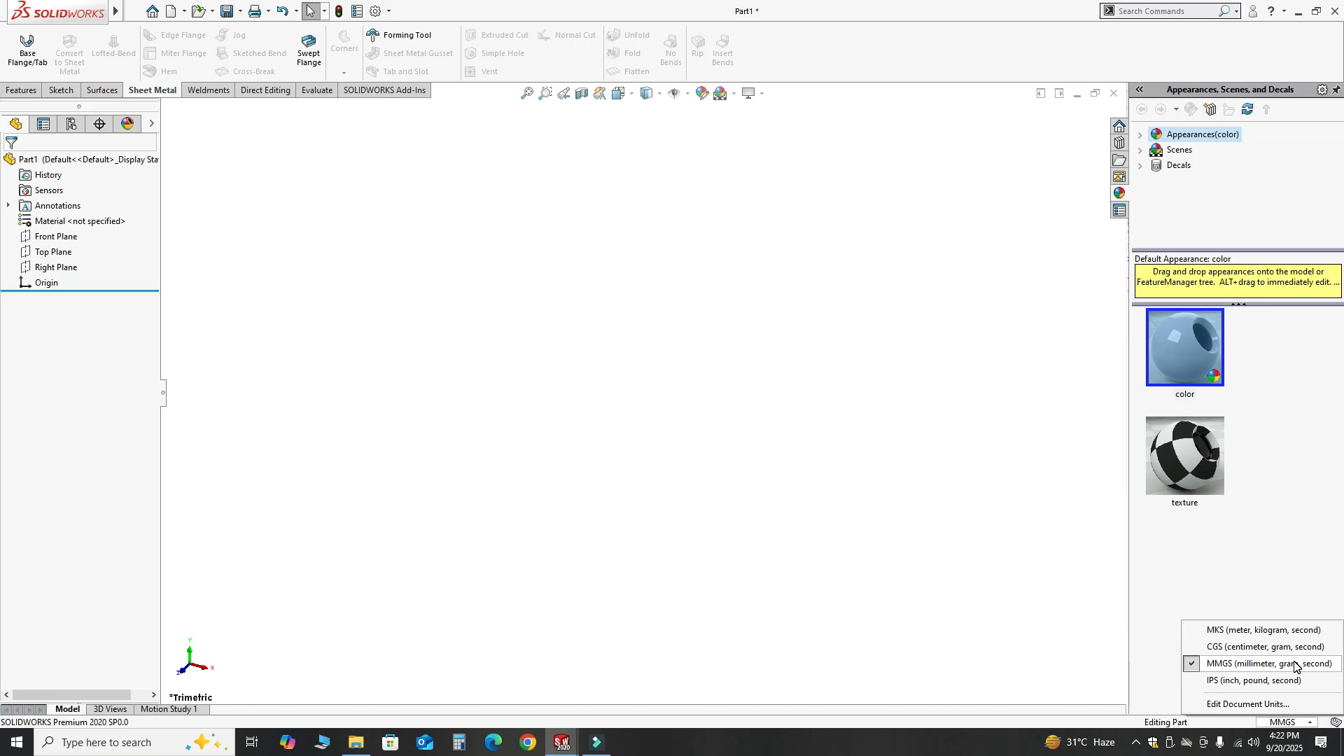
{"action": "left_click", "coordinate": [971, 455]}
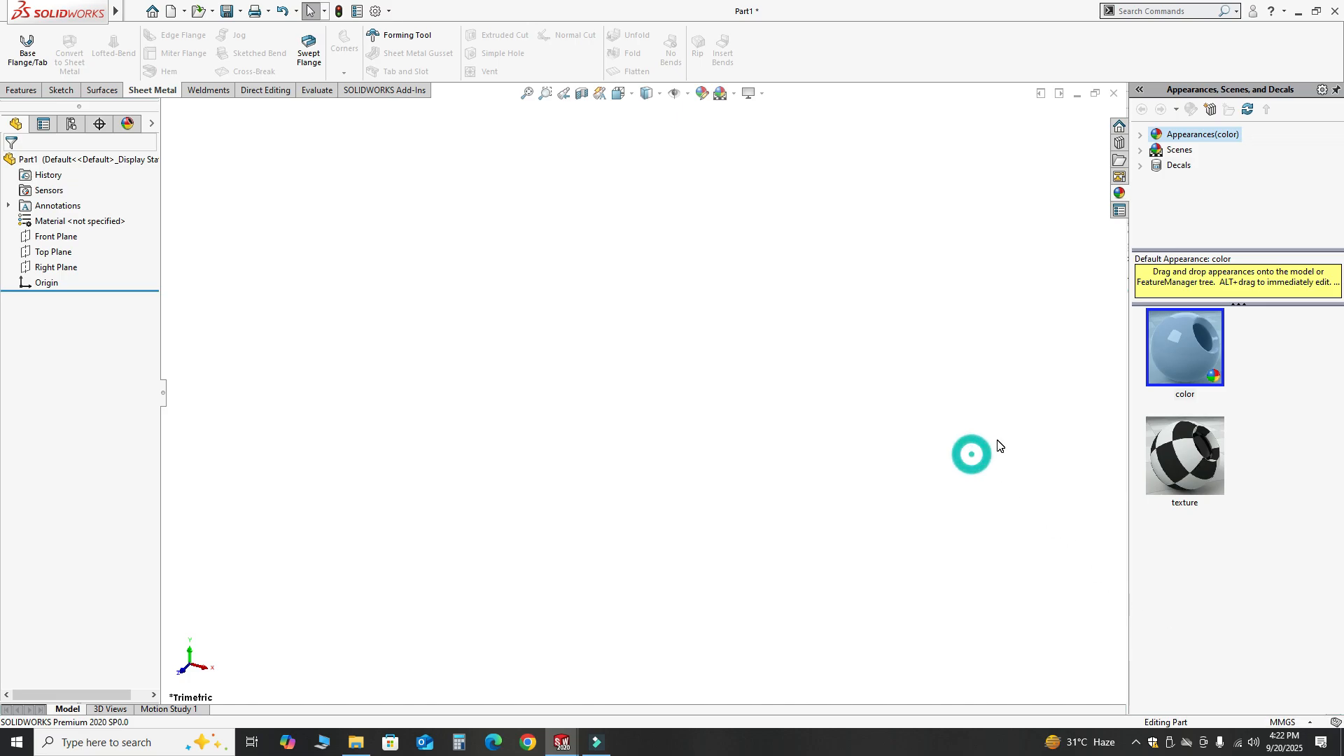
{"action": "right_click", "coordinate": [157, 91]}
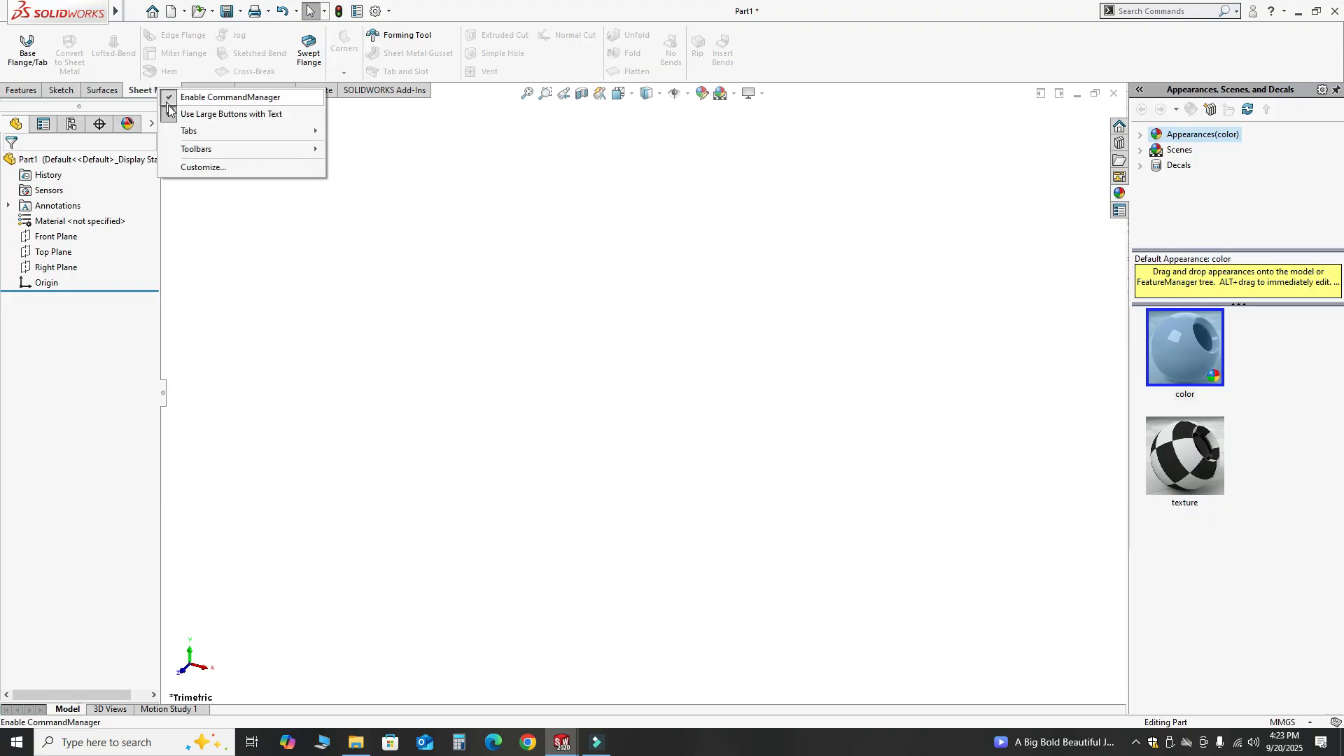
{"action": "mouse_move", "coordinate": [193, 133]}
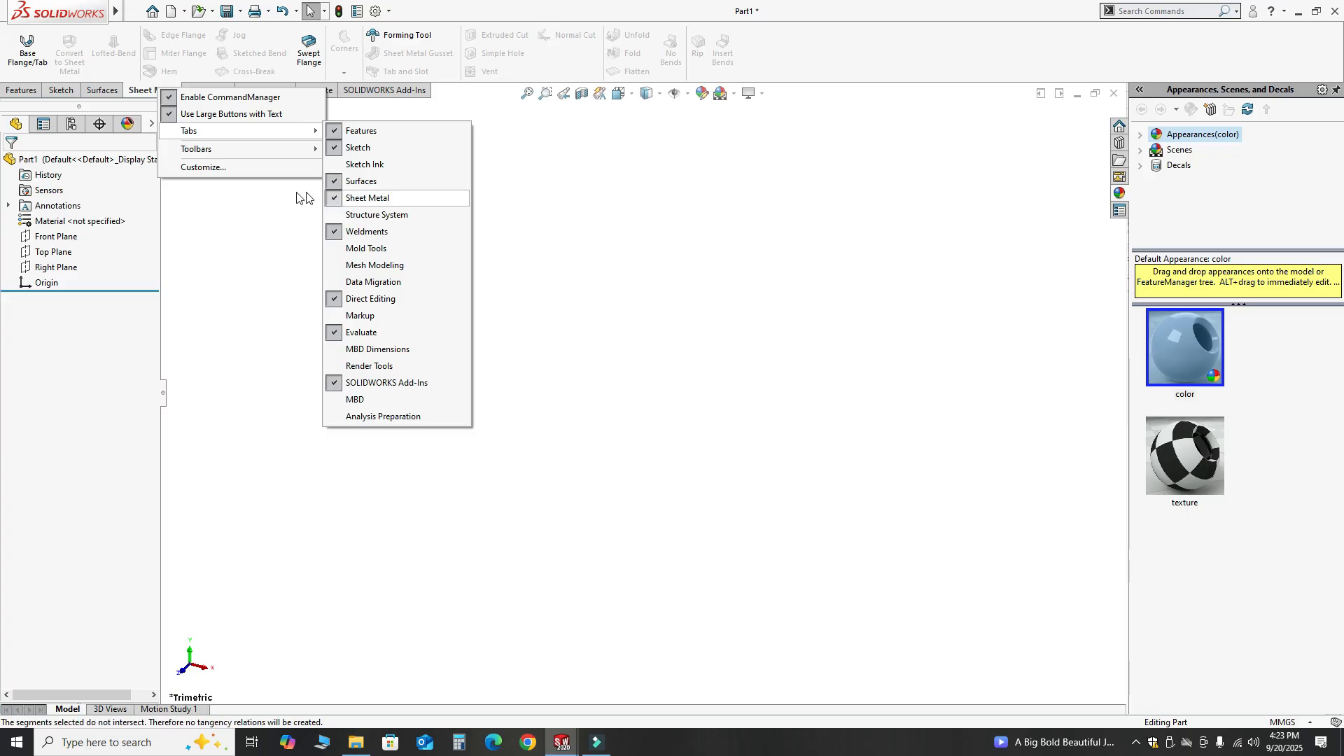
{"action": "left_click", "coordinate": [266, 218]}
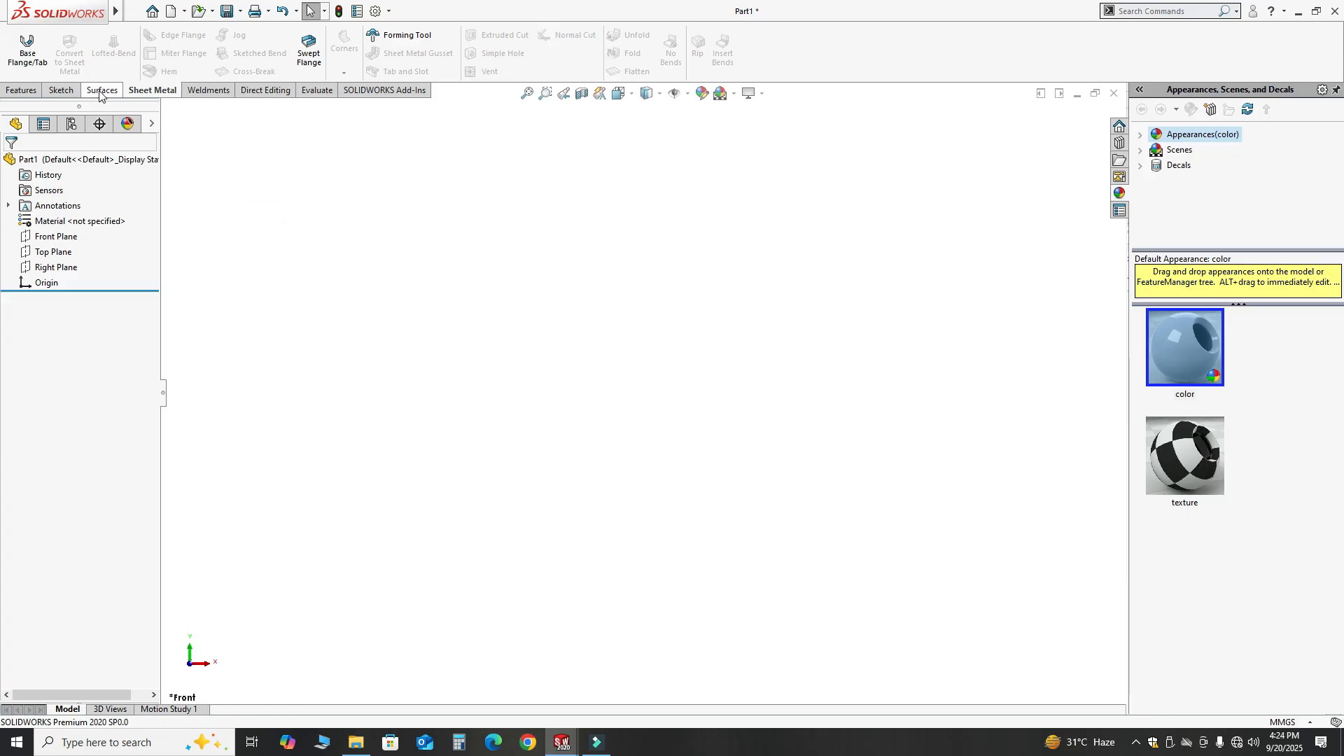
Step: Start a base flange sketch on the Front Plane with a vertical line about 35 mm up from the origin and a horizontal line about 15 mm long
{"action": "left_click", "coordinate": [28, 60]}
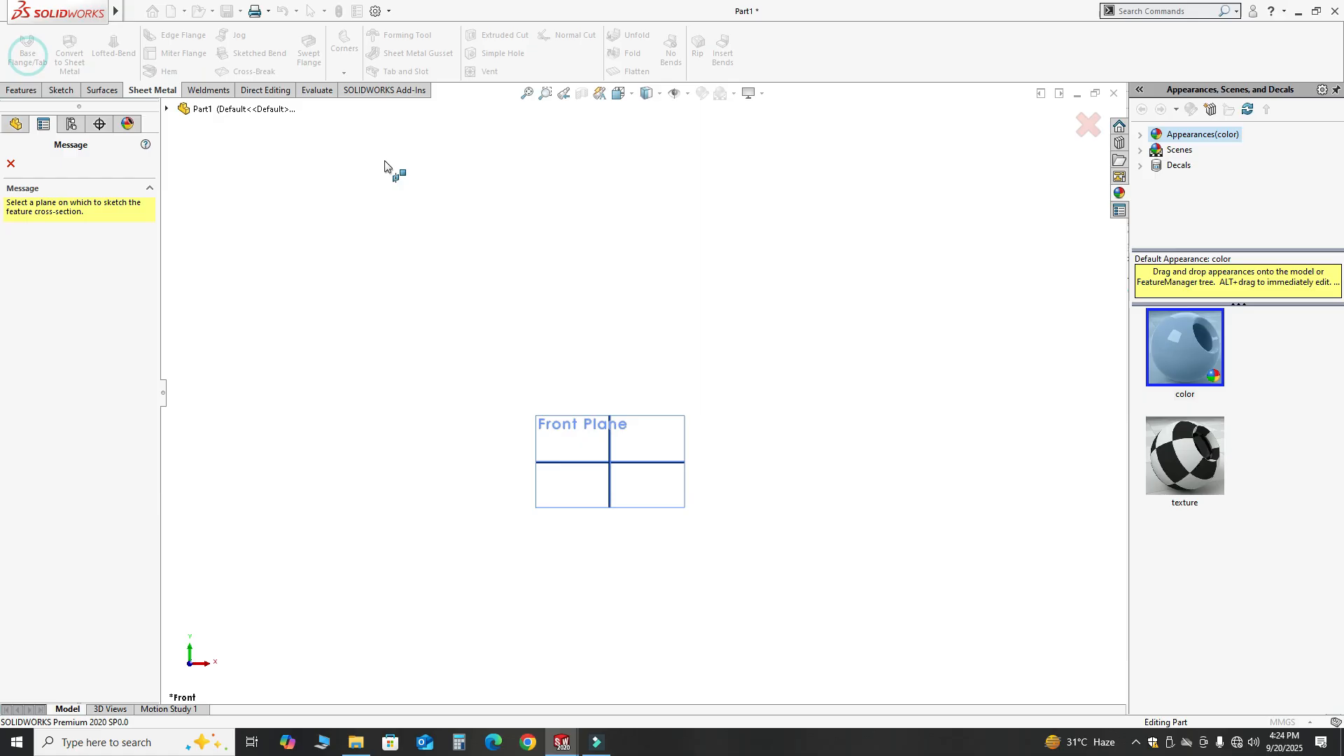
{"action": "left_click", "coordinate": [600, 476]}
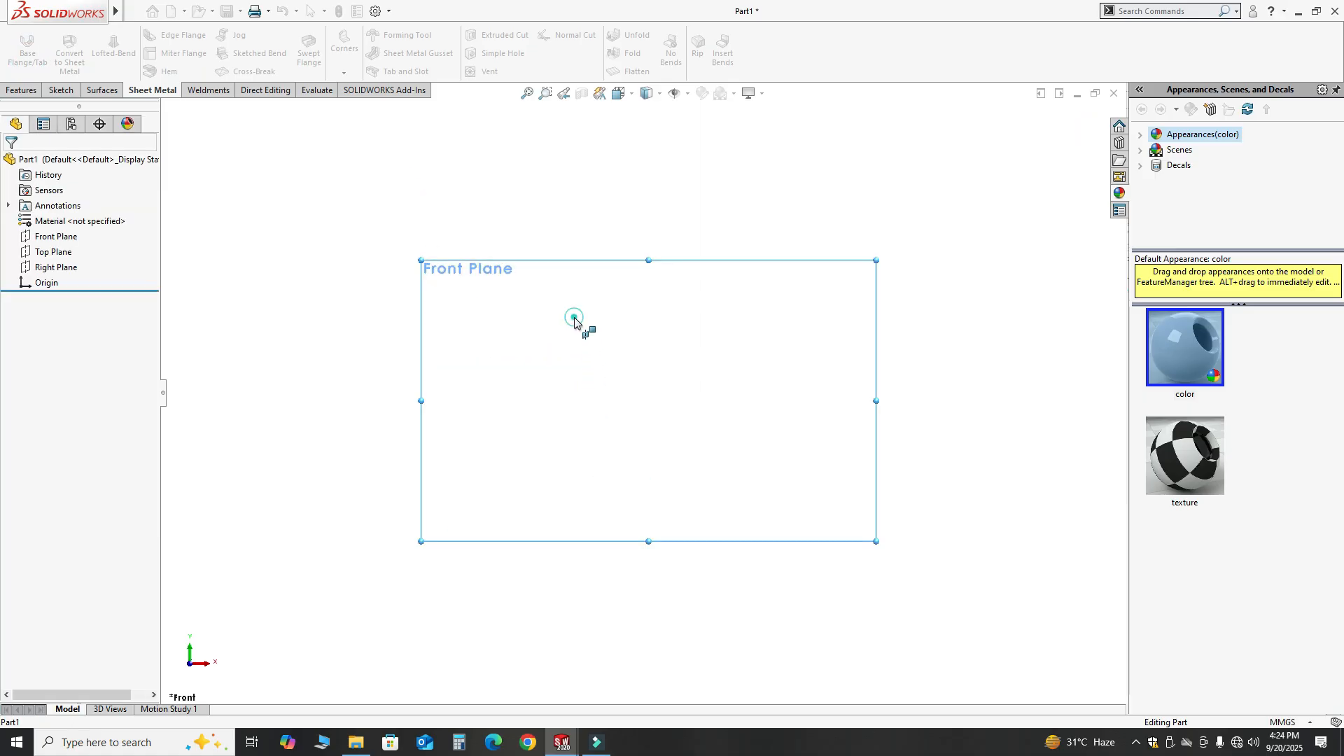
{"action": "left_click", "coordinate": [89, 36]}
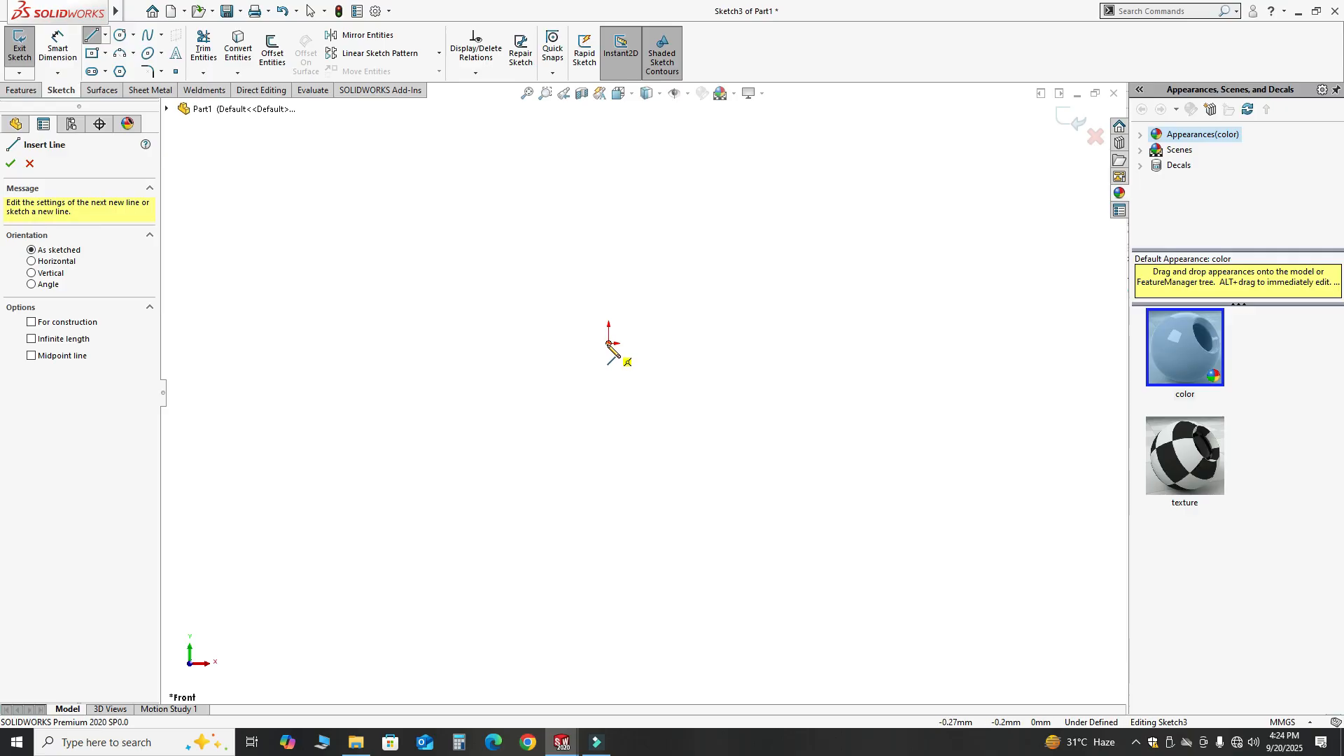
{"action": "left_click", "coordinate": [608, 343]}
{"action": "left_click", "coordinate": [609, 152]}
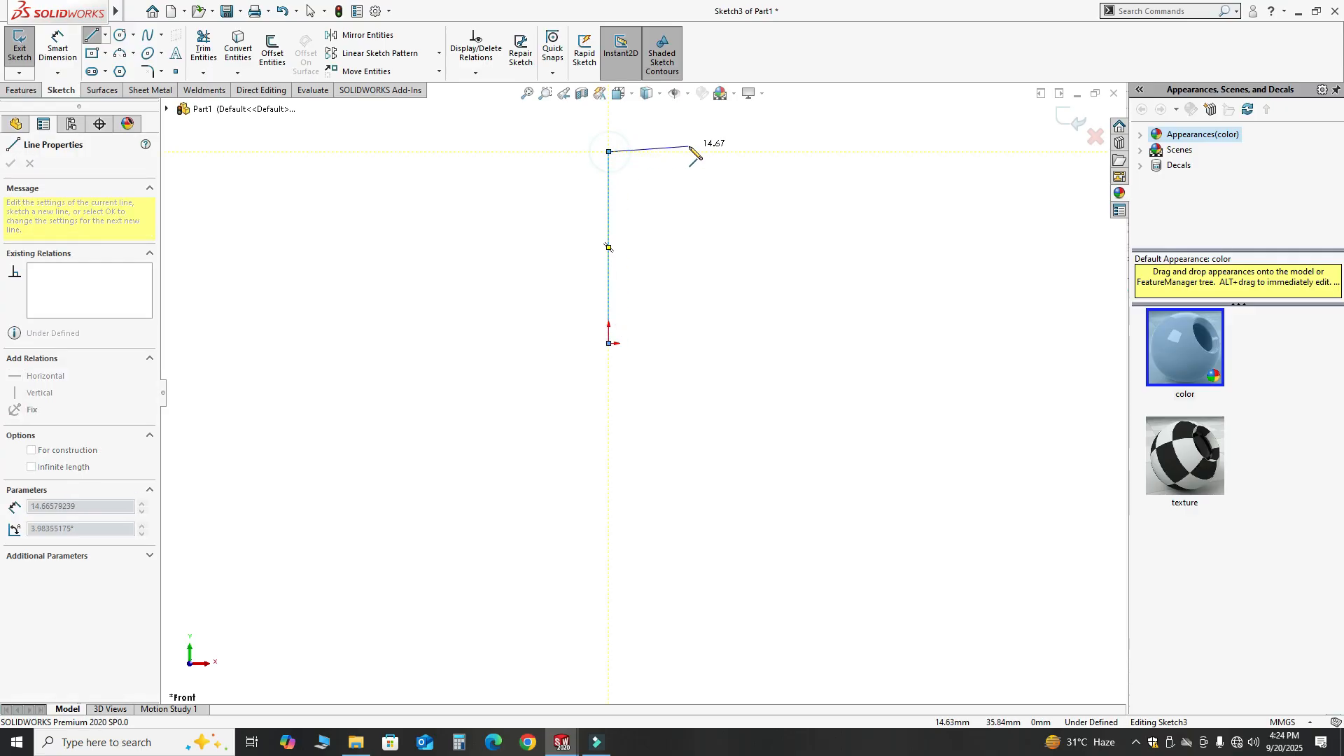
{"action": "double_click", "coordinate": [692, 151]}
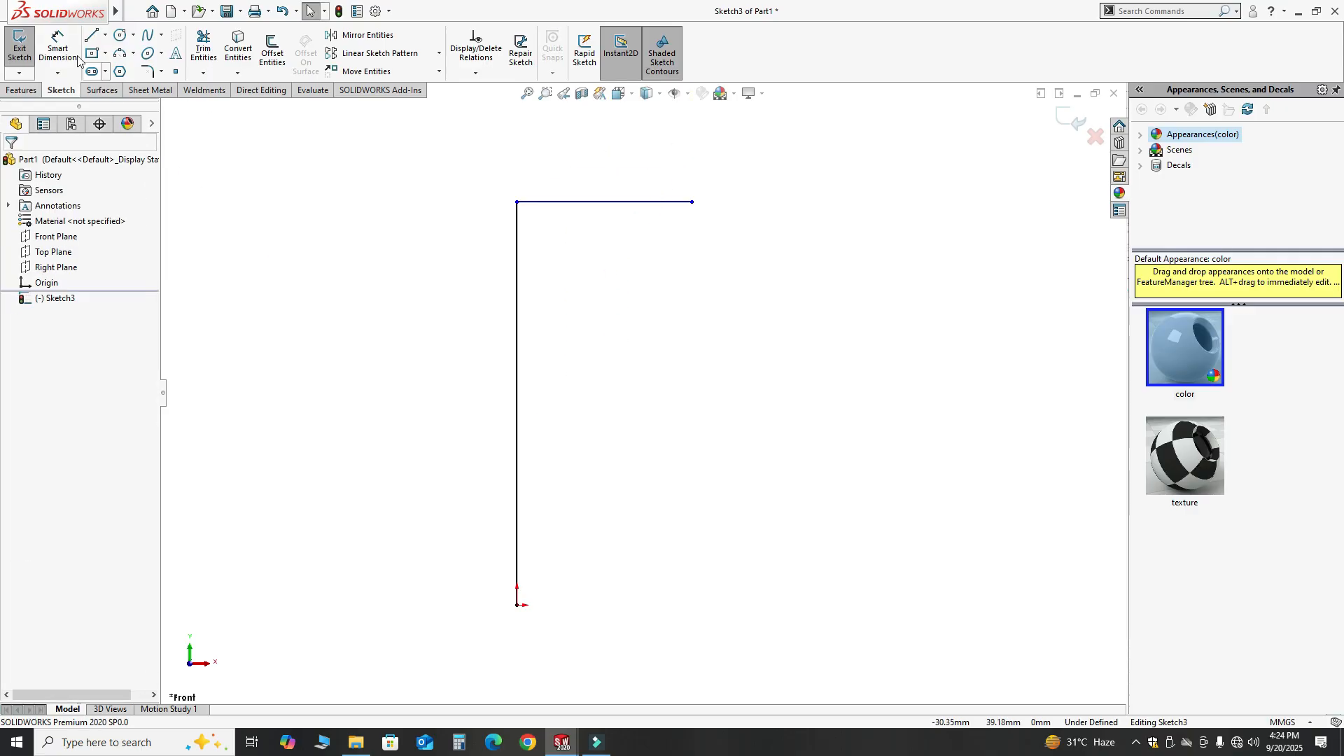
Step: Dimension the vertical line to 250 mm and the horizontal line to 80 mm
{"action": "left_click", "coordinate": [517, 309]}
{"action": "left_click", "coordinate": [423, 347]}
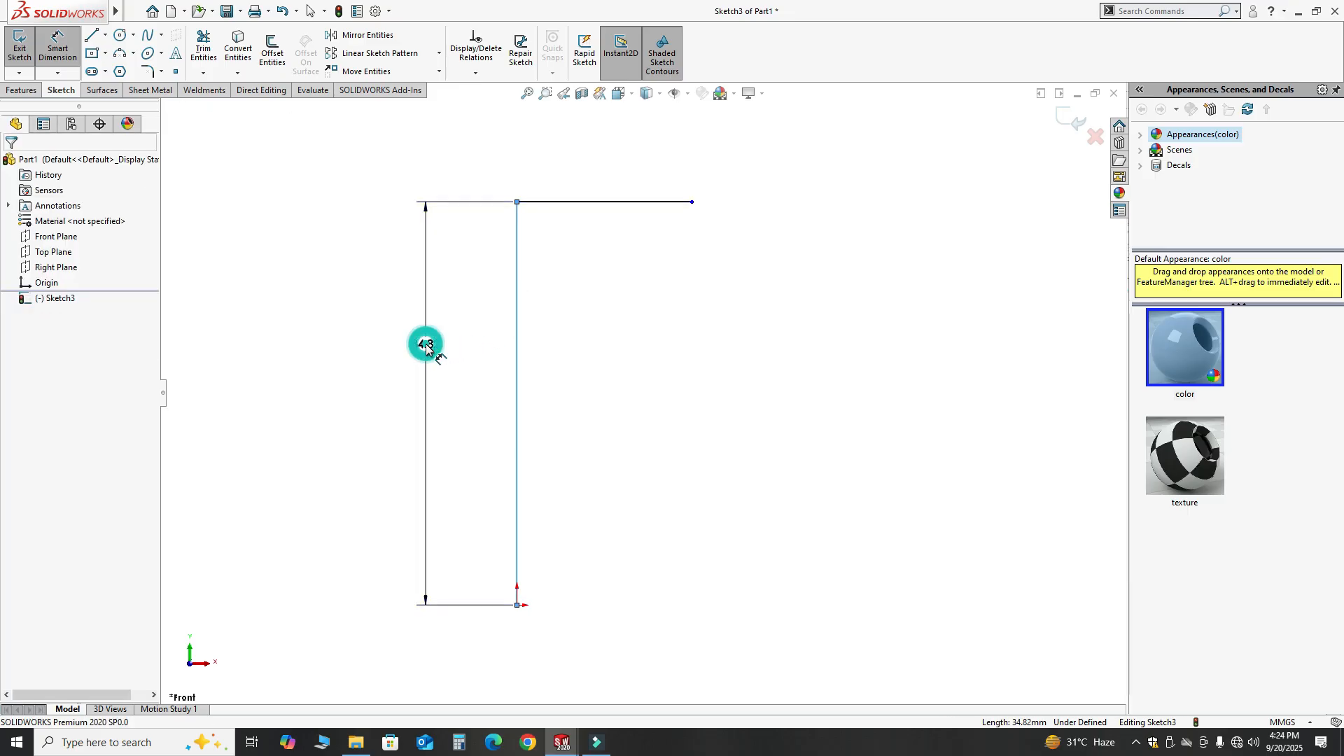
{"action": "type", "text": "25"}
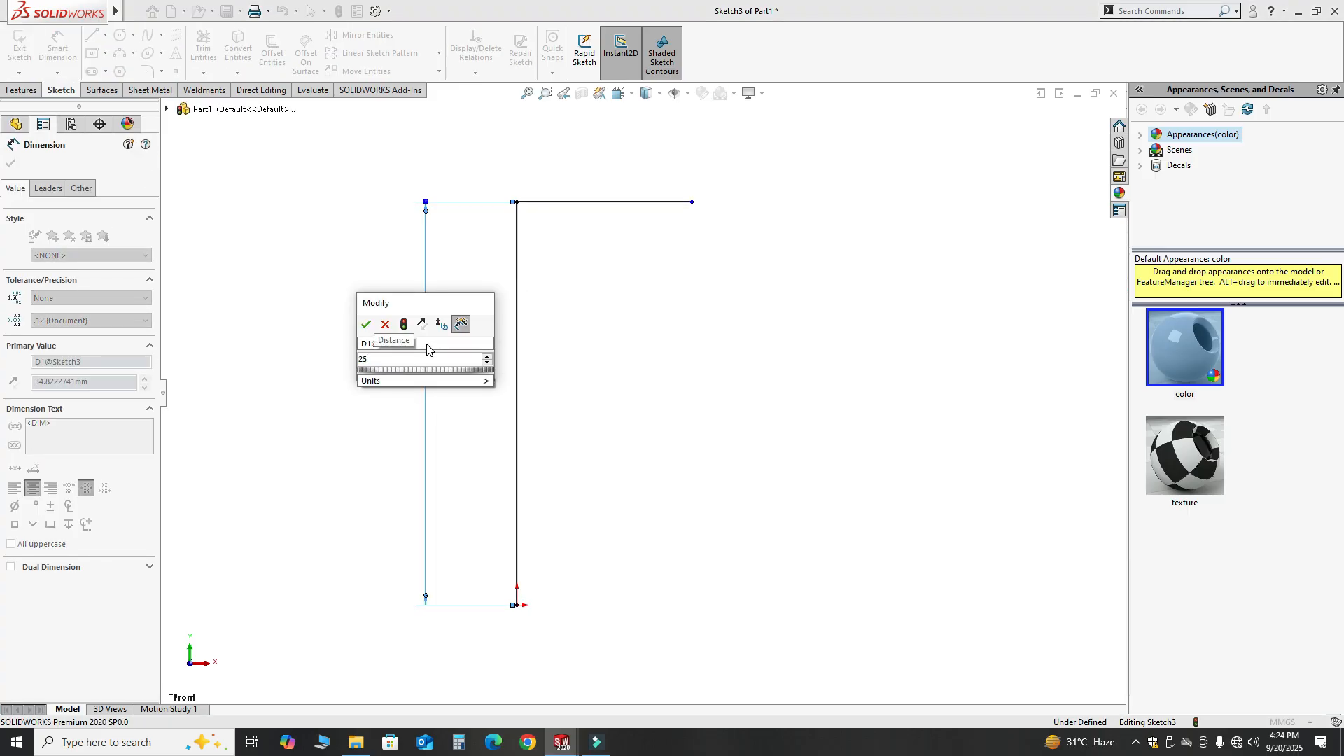
{"action": "type", "text": "0"}
{"action": "key", "text": "Return"}
{"action": "left_click", "coordinate": [615, 201]}
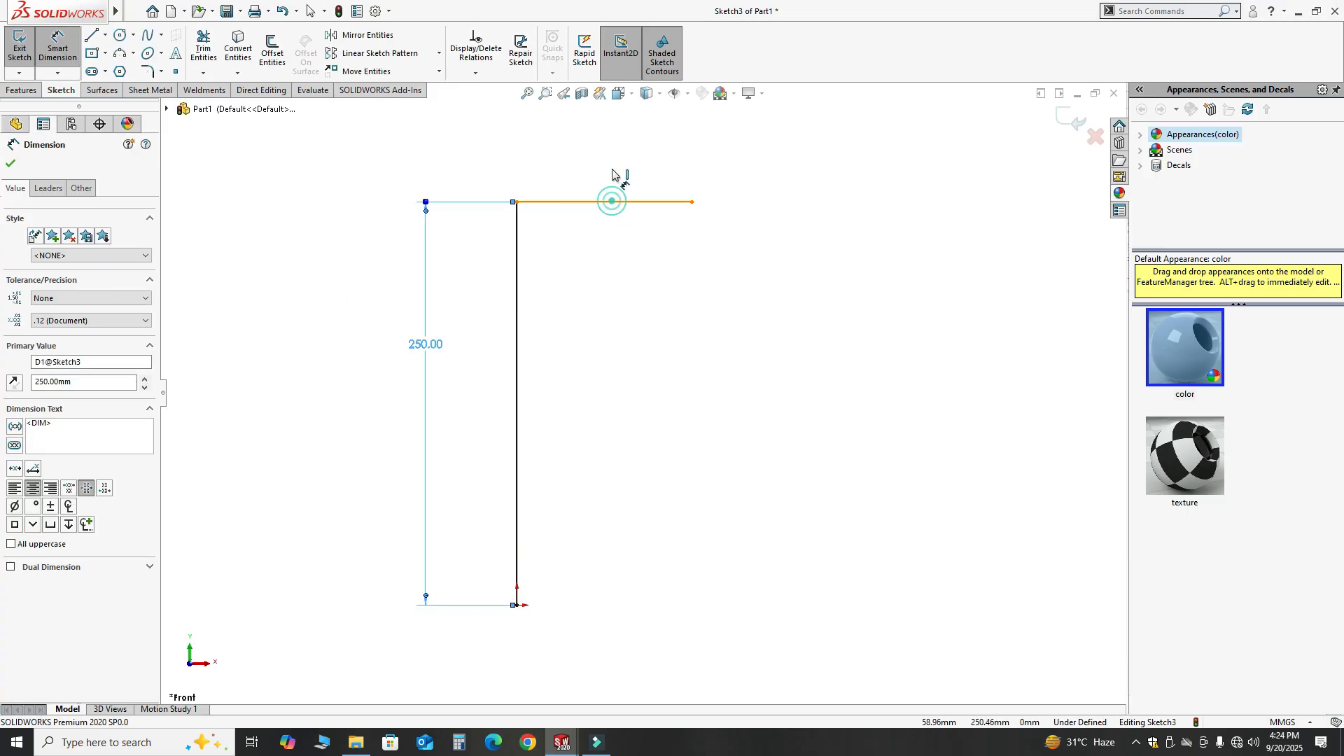
{"action": "left_click", "coordinate": [613, 150]}
{"action": "type", "text": "80"}
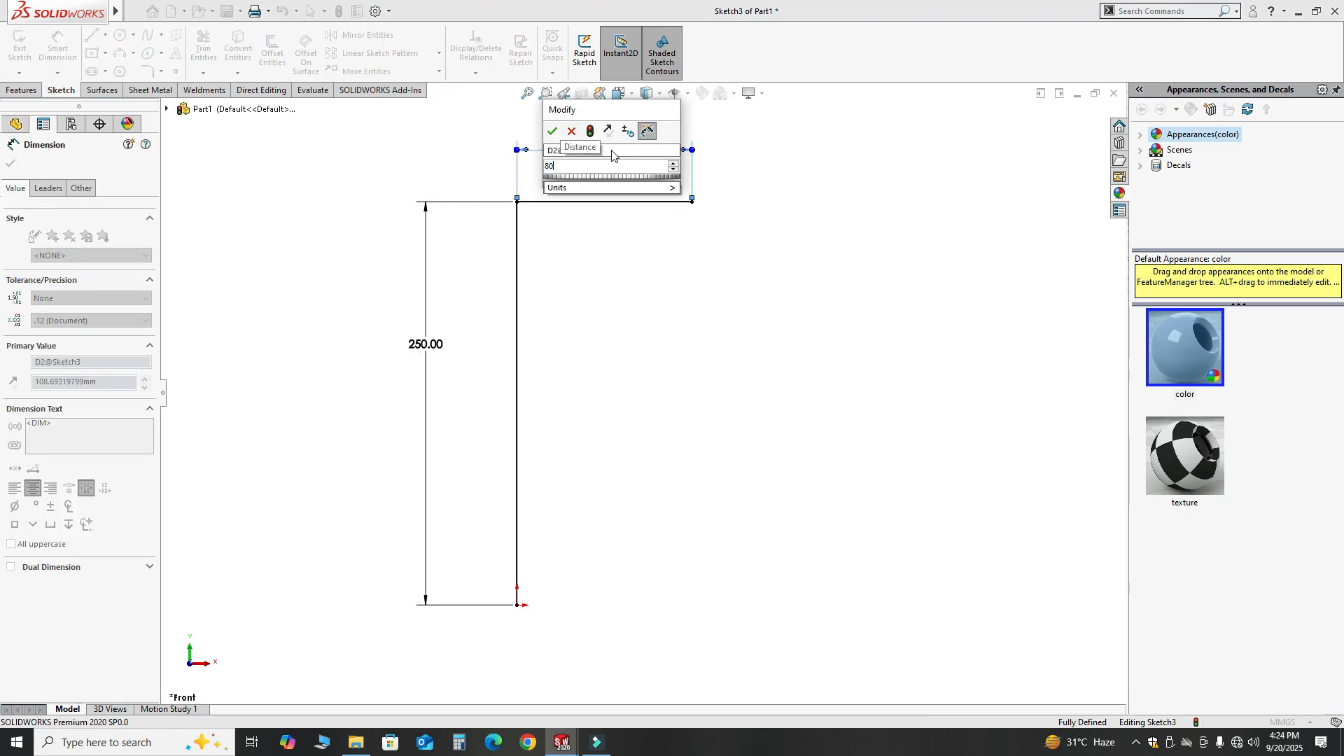
{"action": "key", "text": "Return"}
{"action": "key", "text": "Escape"}
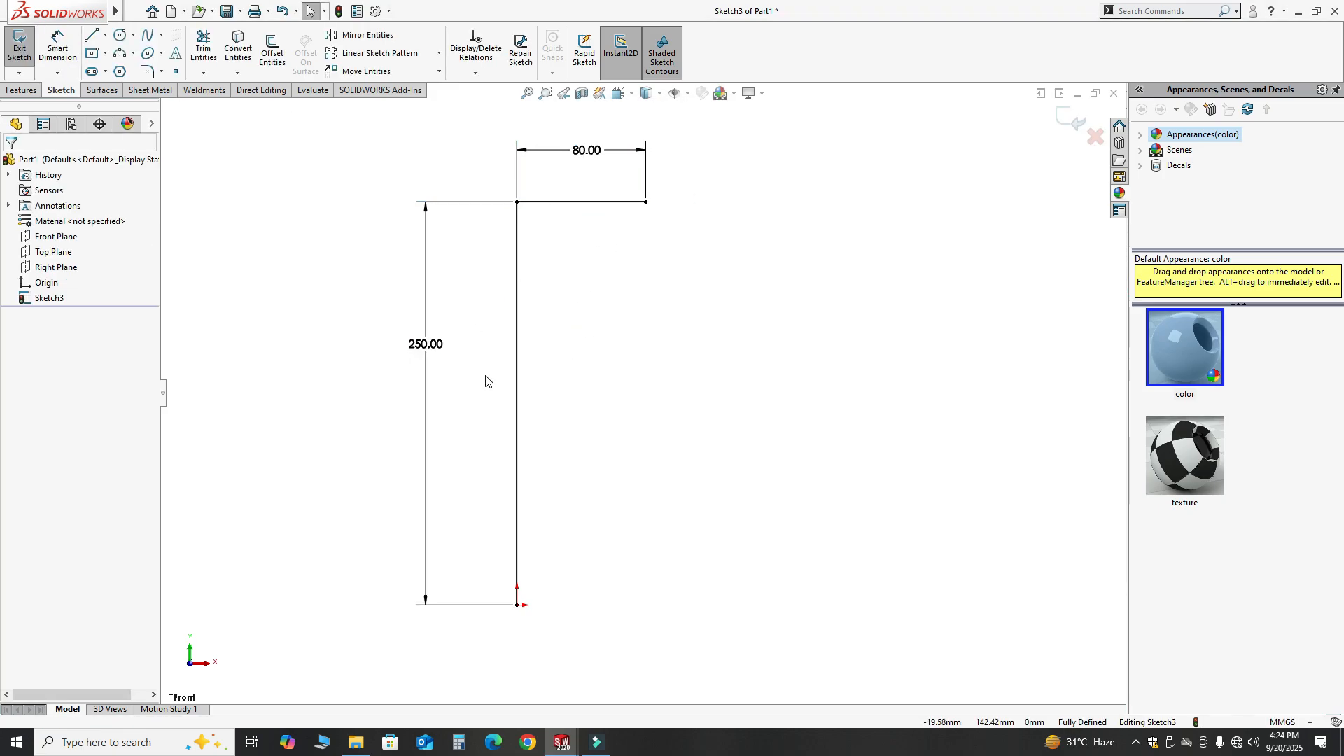
Step: Start a Base Flange from the L-shaped sketch and set Direction 1 to Mid Plane
{"action": "mouse_move", "coordinate": [485, 356]}
{"action": "middle_mouse_down"}
{"action": "mouse_move", "coordinate": [480, 399]}
{"action": "mouse_move", "coordinate": [433, 378]}
{"action": "middle_mouse_up"}
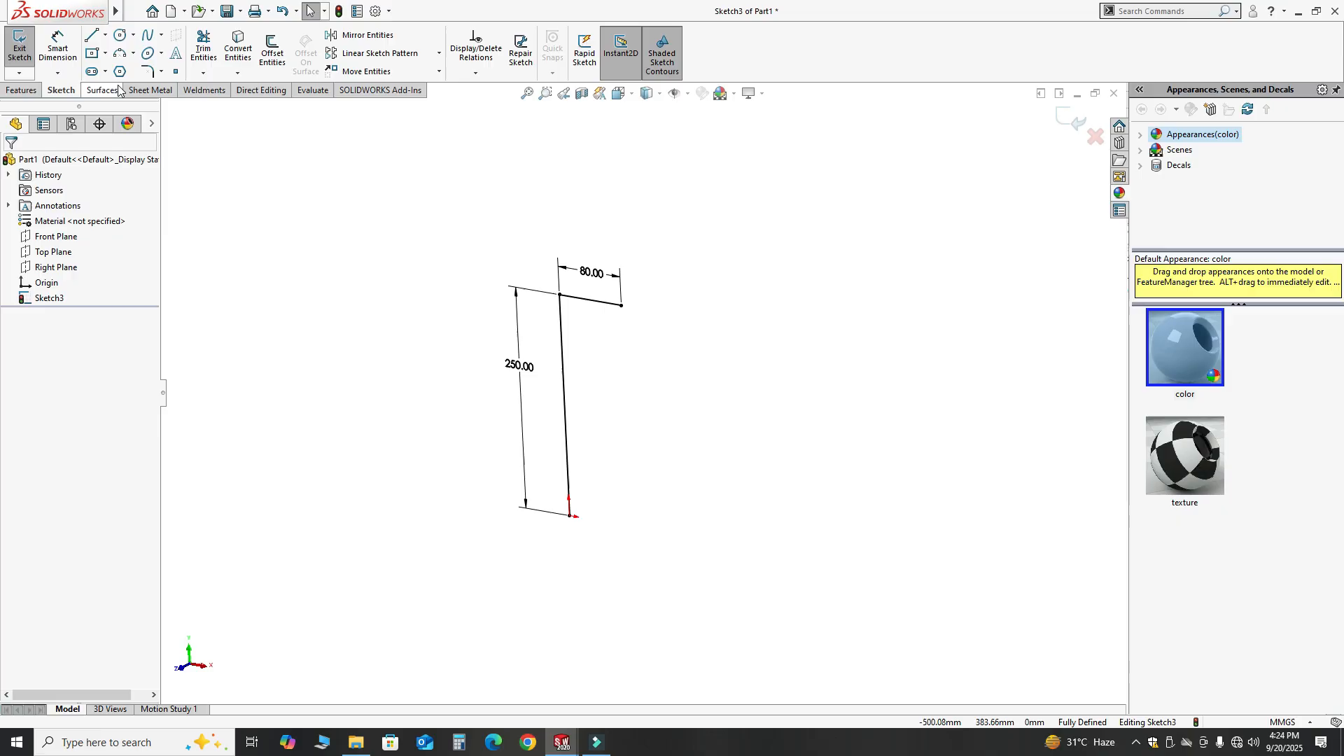
{"action": "left_click", "coordinate": [153, 91]}
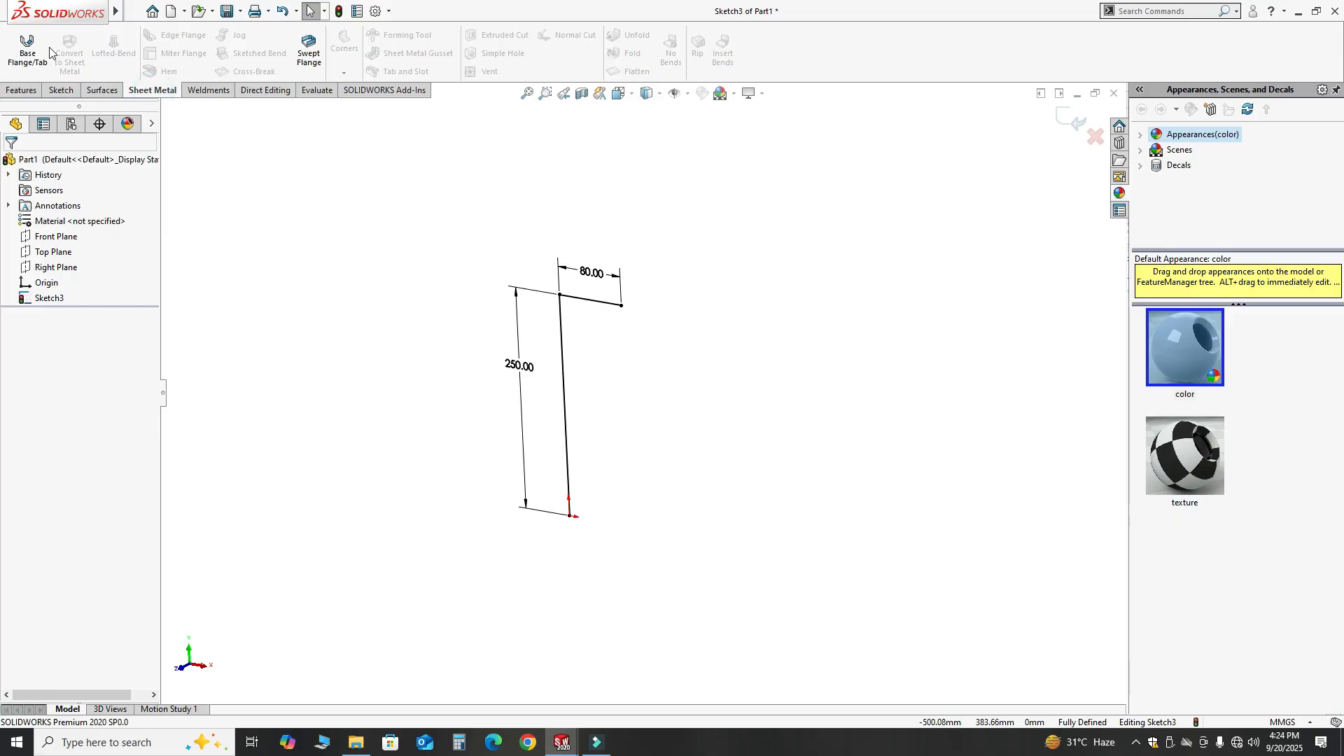
{"action": "left_click", "coordinate": [28, 49]}
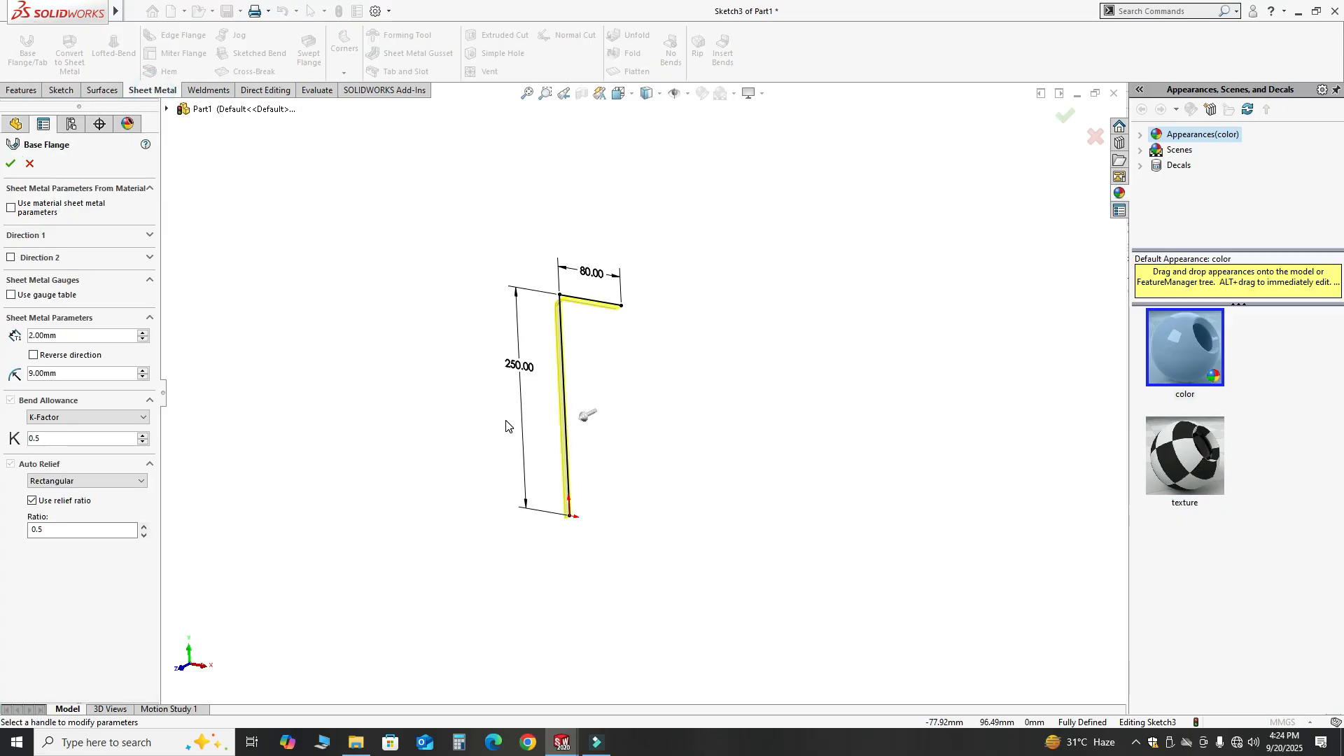
{"action": "scroll", "coordinate": [515, 423], "scroll_direction": "down", "scroll_amount": 3}
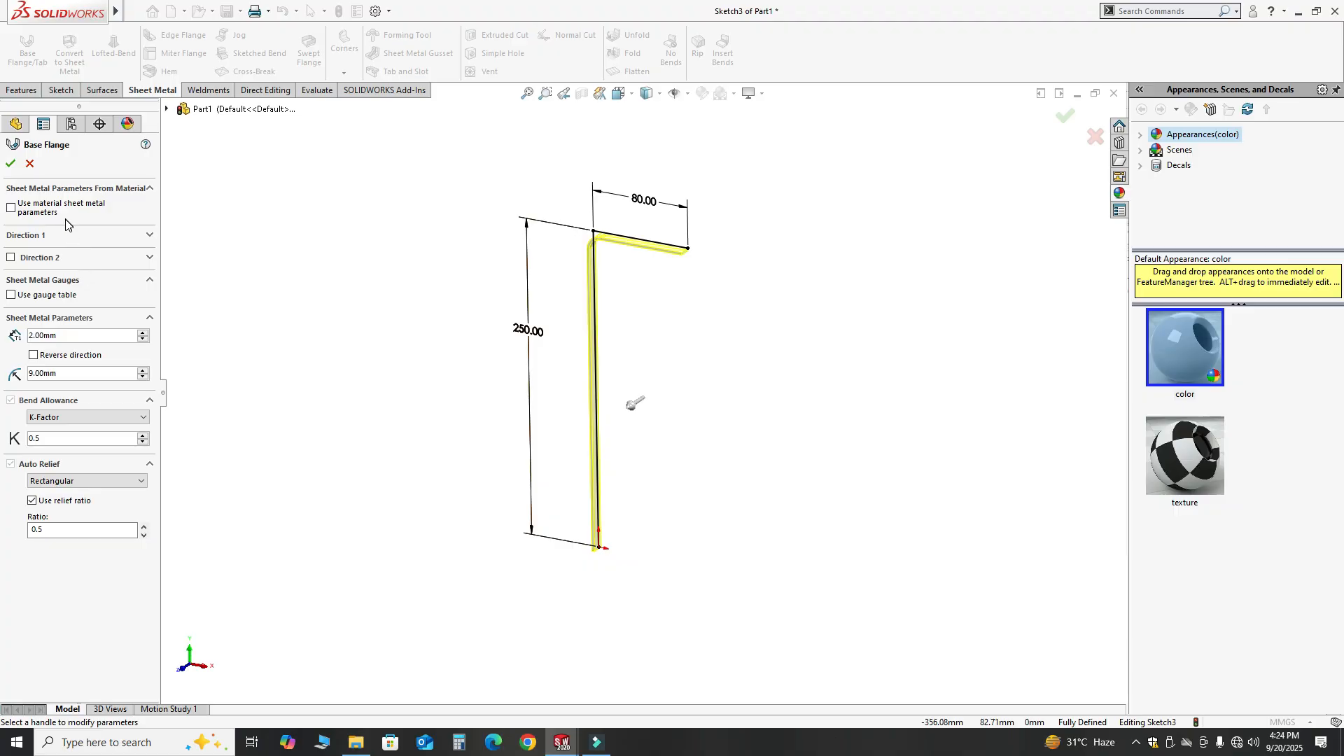
{"action": "left_click", "coordinate": [43, 236]}
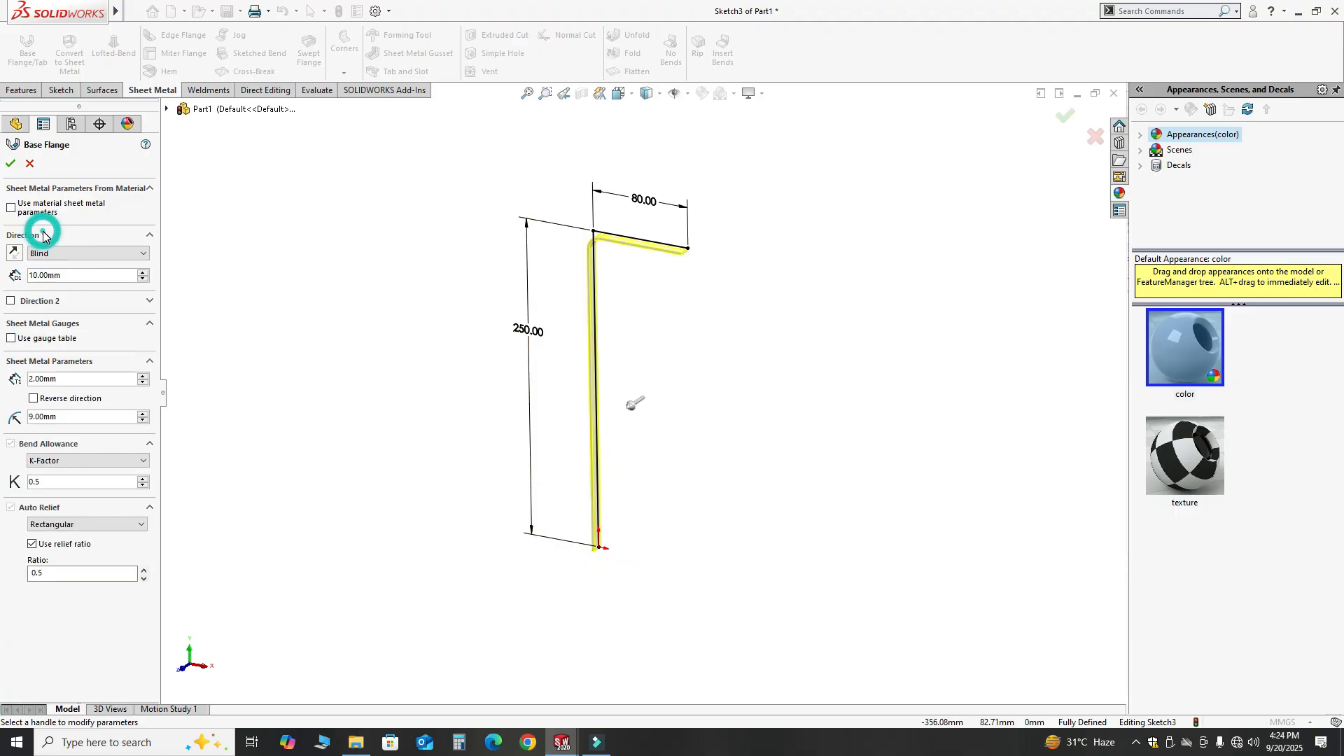
{"action": "left_click", "coordinate": [55, 253]}
{"action": "left_click", "coordinate": [96, 299]}
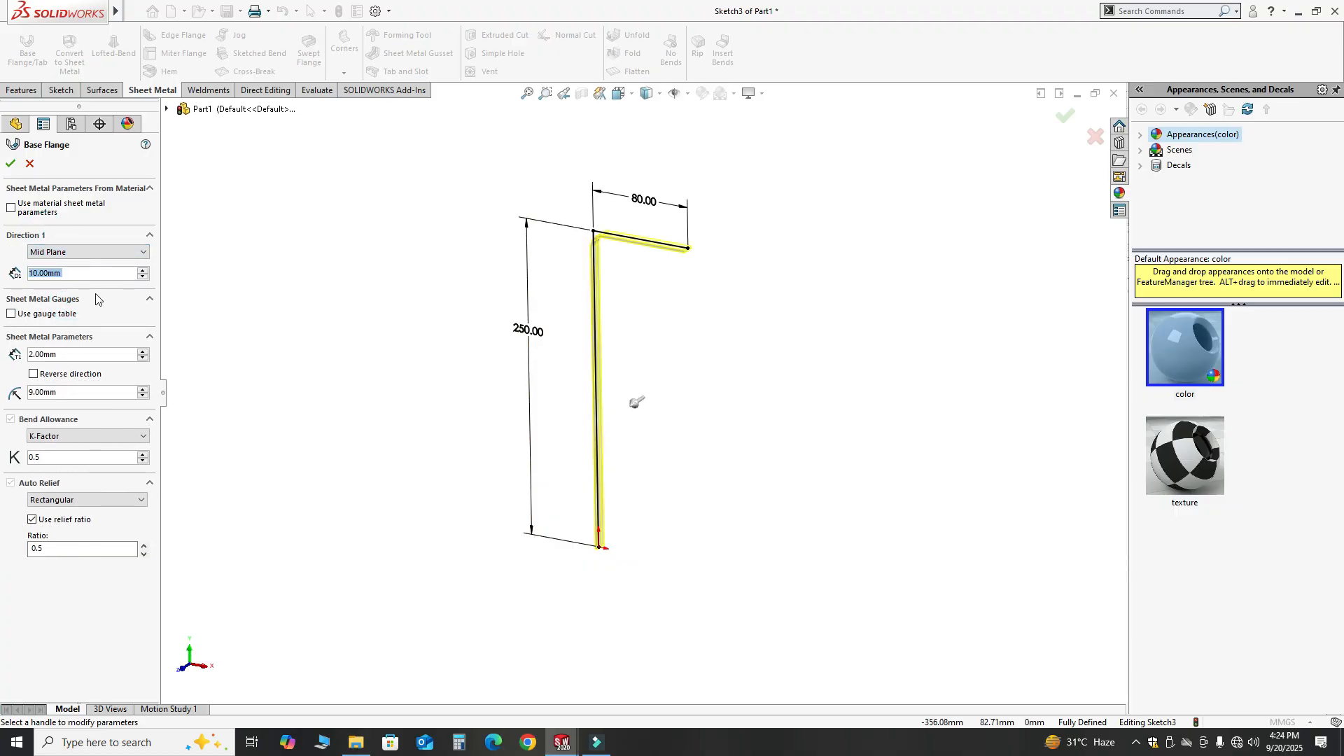
{"action": "left_click", "coordinate": [142, 270]}
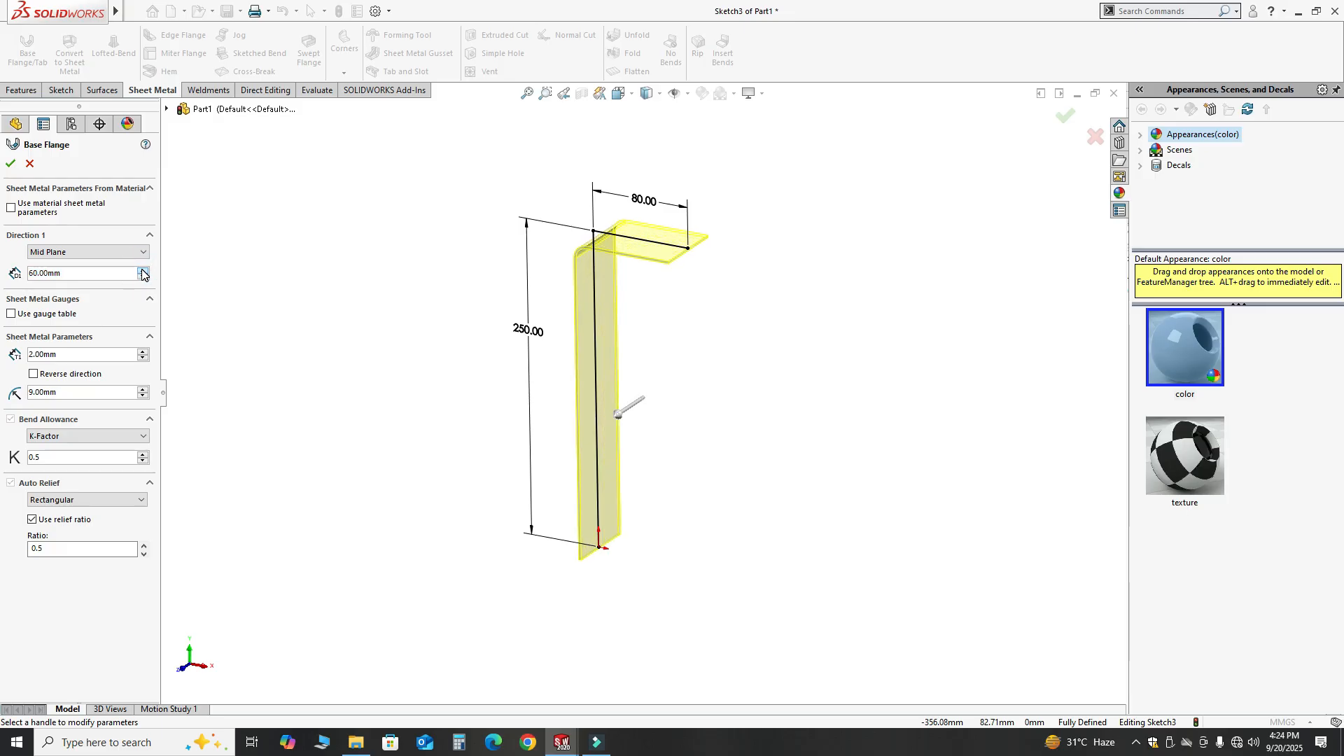
{"action": "left_click", "coordinate": [128, 276]}
{"action": "type", "text": "2"}
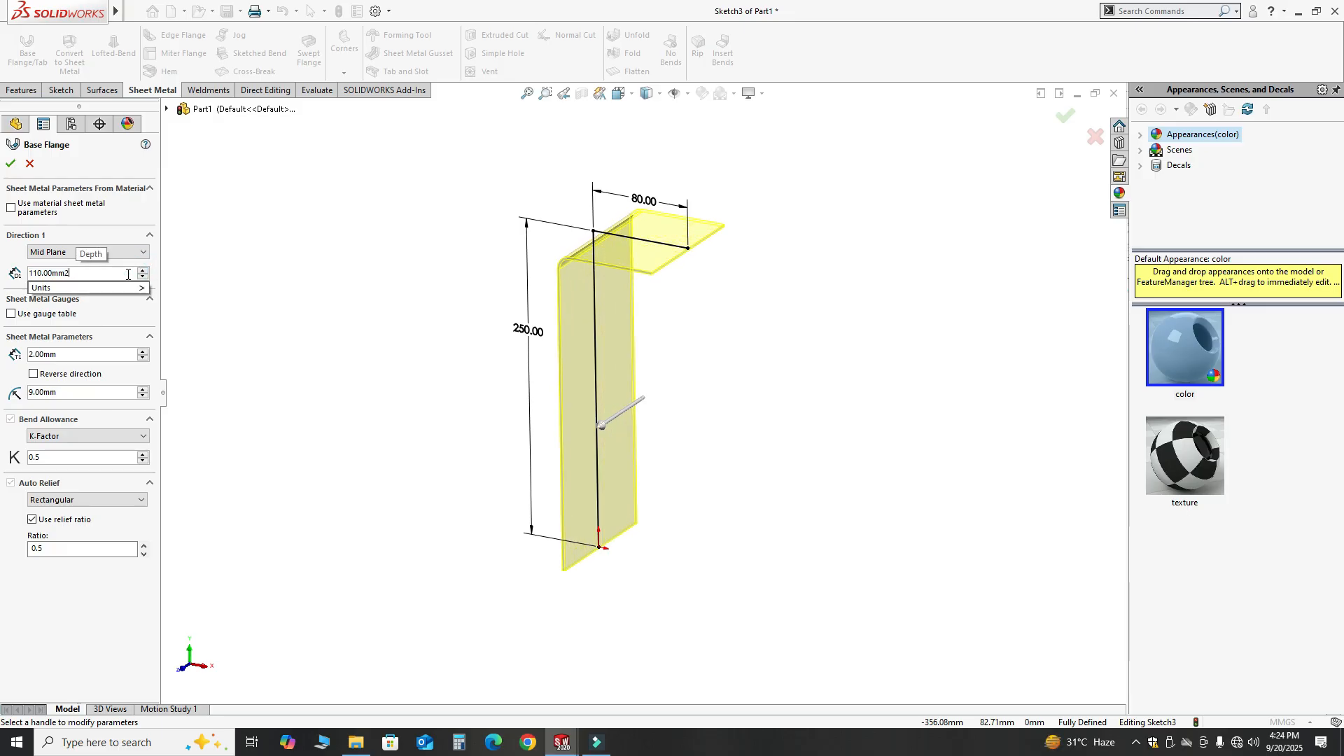
{"action": "type", "text": ".00"}
{"action": "key", "text": "Return"}
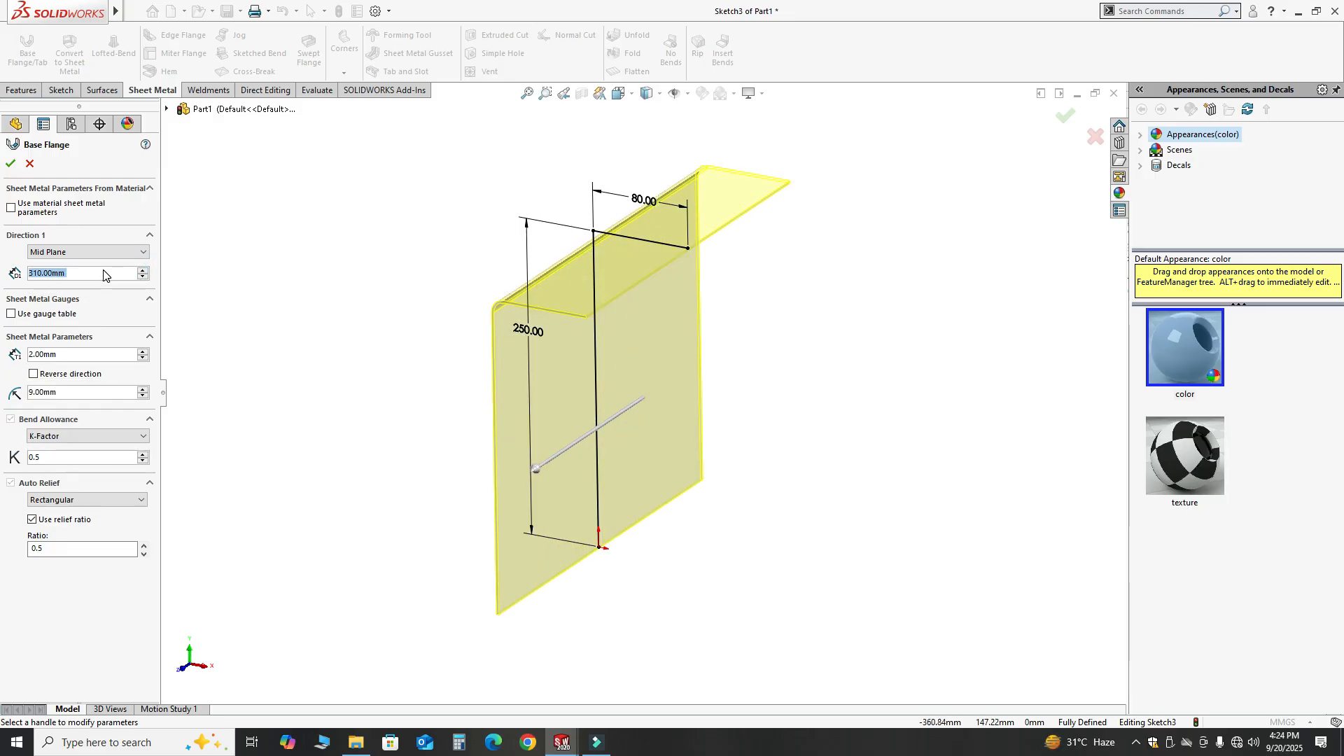
Step: Set the base flange depth to 500 mm and the sheet thickness to 6 mm
{"action": "type", "text": "50"}
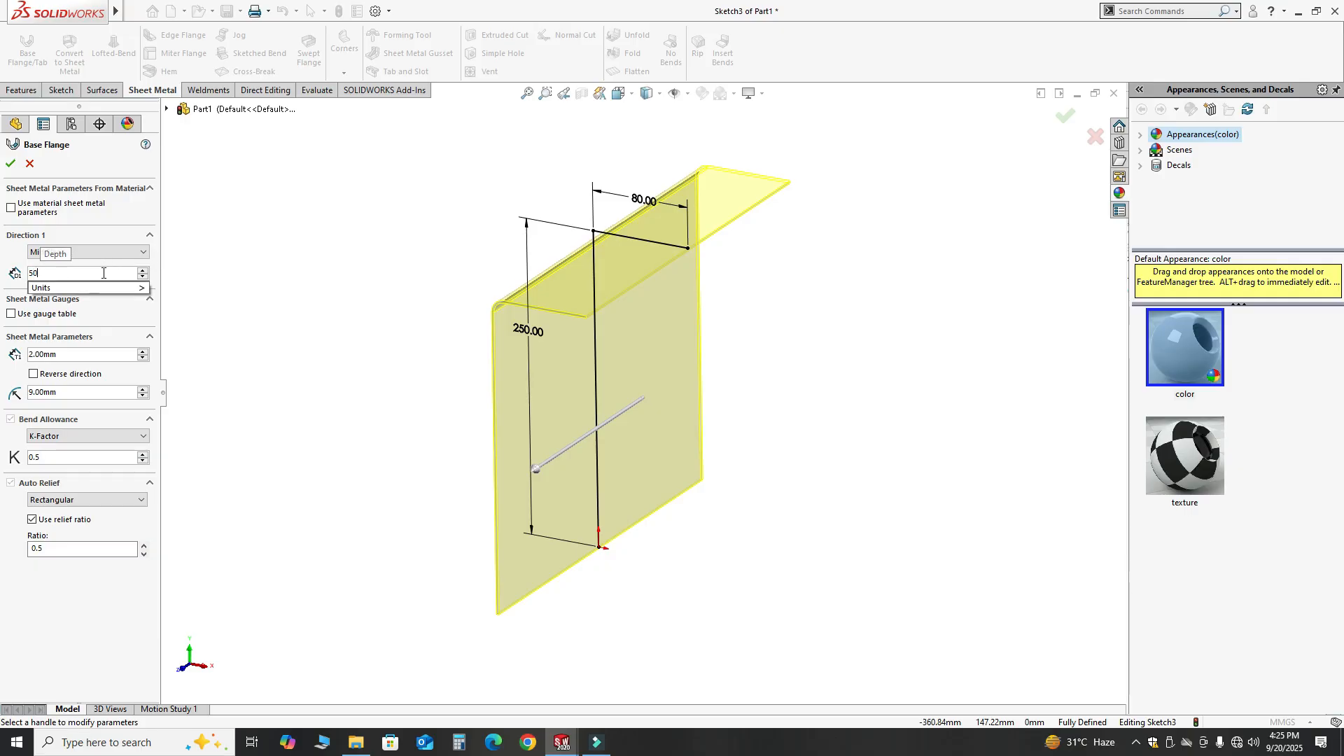
{"action": "type", "text": "0"}
{"action": "key", "text": "Return"}
{"action": "middle_click_drag", "start_coordinate": [471, 360], "coordinate": [448, 384]}
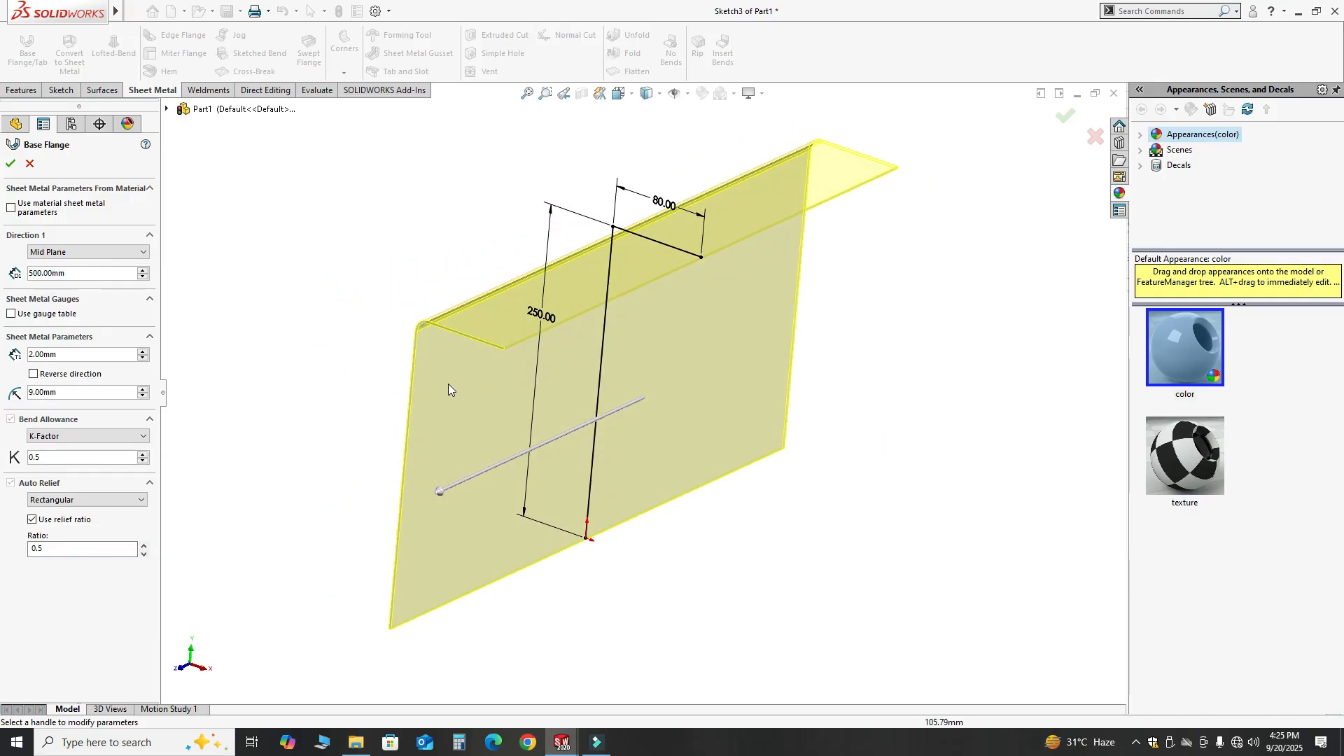
{"action": "double_click", "coordinate": [77, 354]}
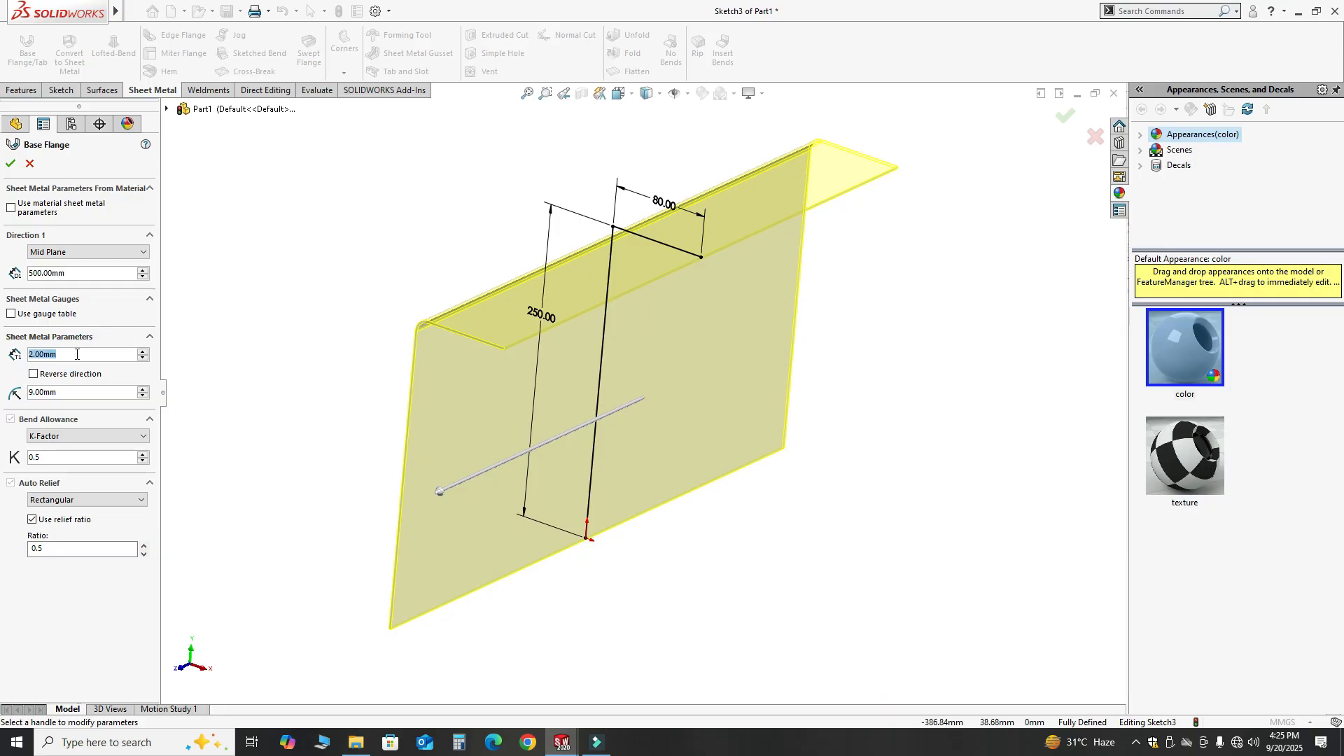
{"action": "type", "text": "6"}
{"action": "key", "text": "Return"}
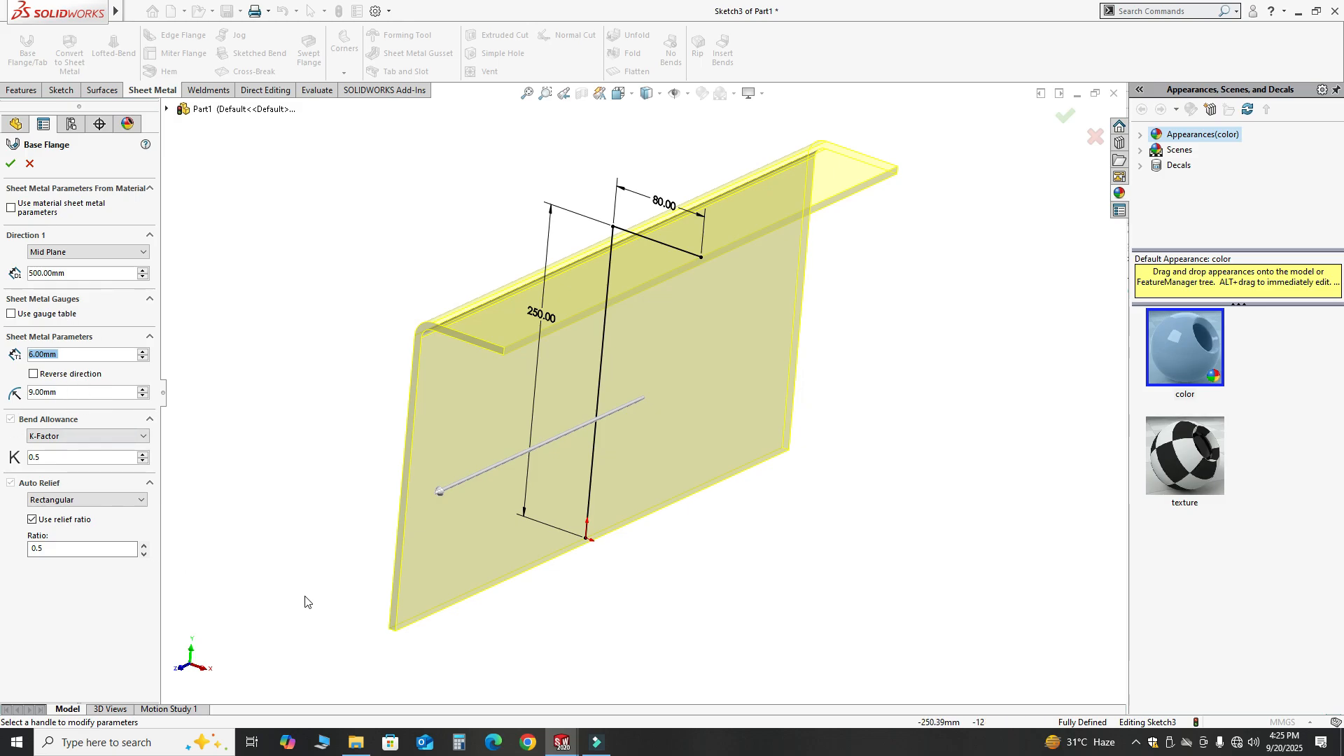
Step: Calculate 6 × 1.5 in the Calculator app to check the bend radius, and close it
{"action": "left_click", "coordinate": [462, 743]}
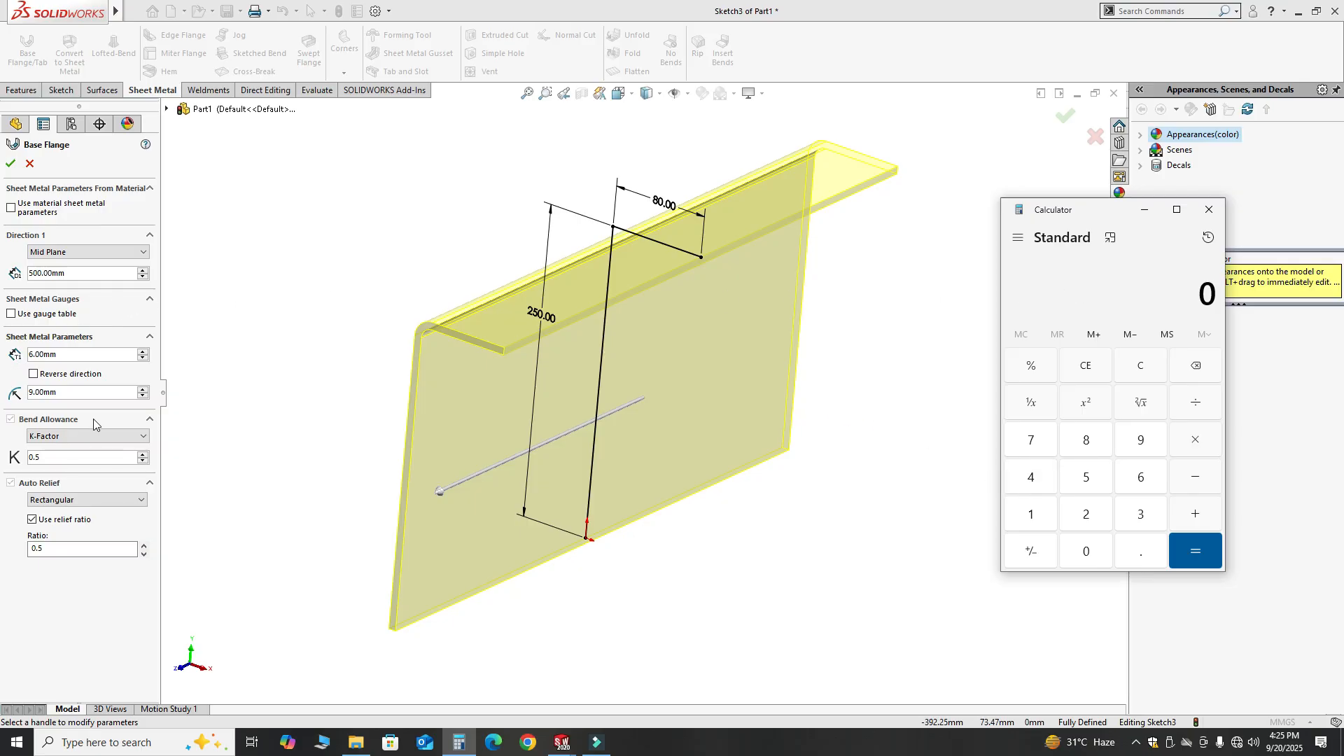
{"action": "left_click", "coordinate": [1132, 474]}
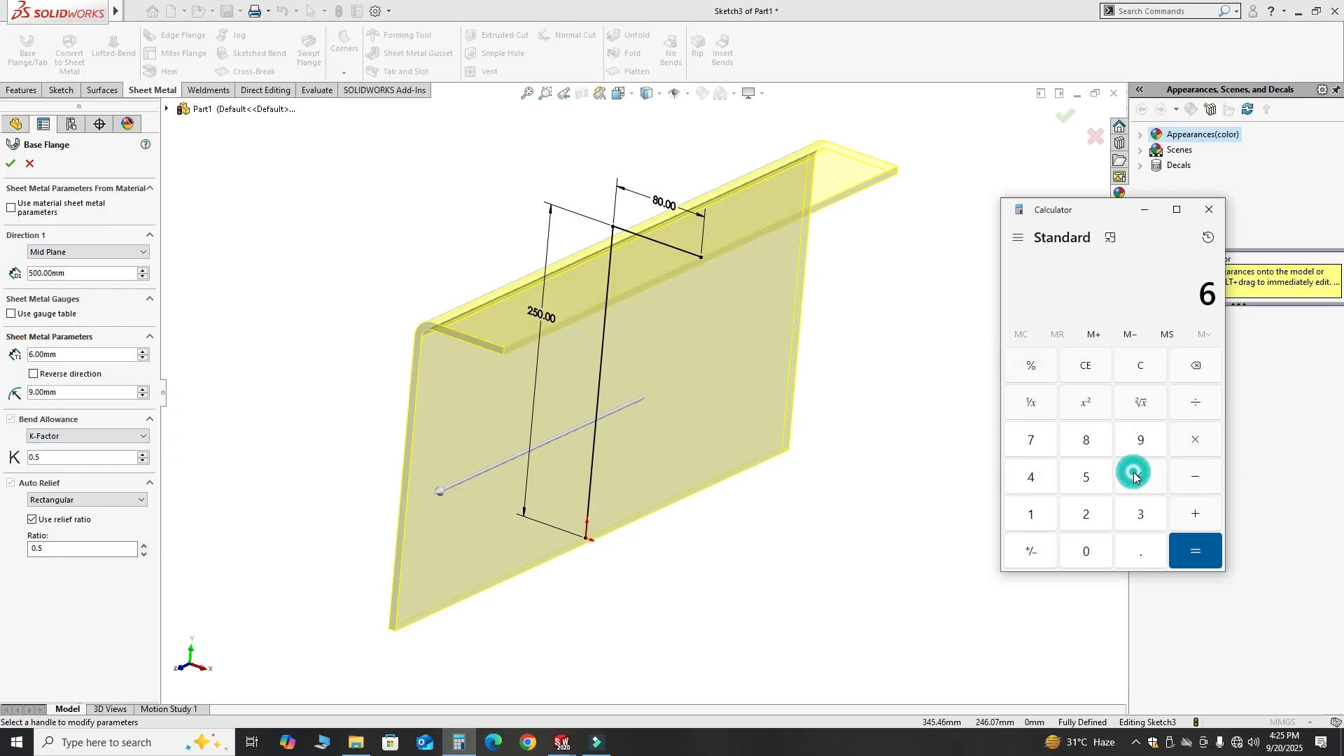
{"action": "left_click", "coordinate": [1030, 513]}
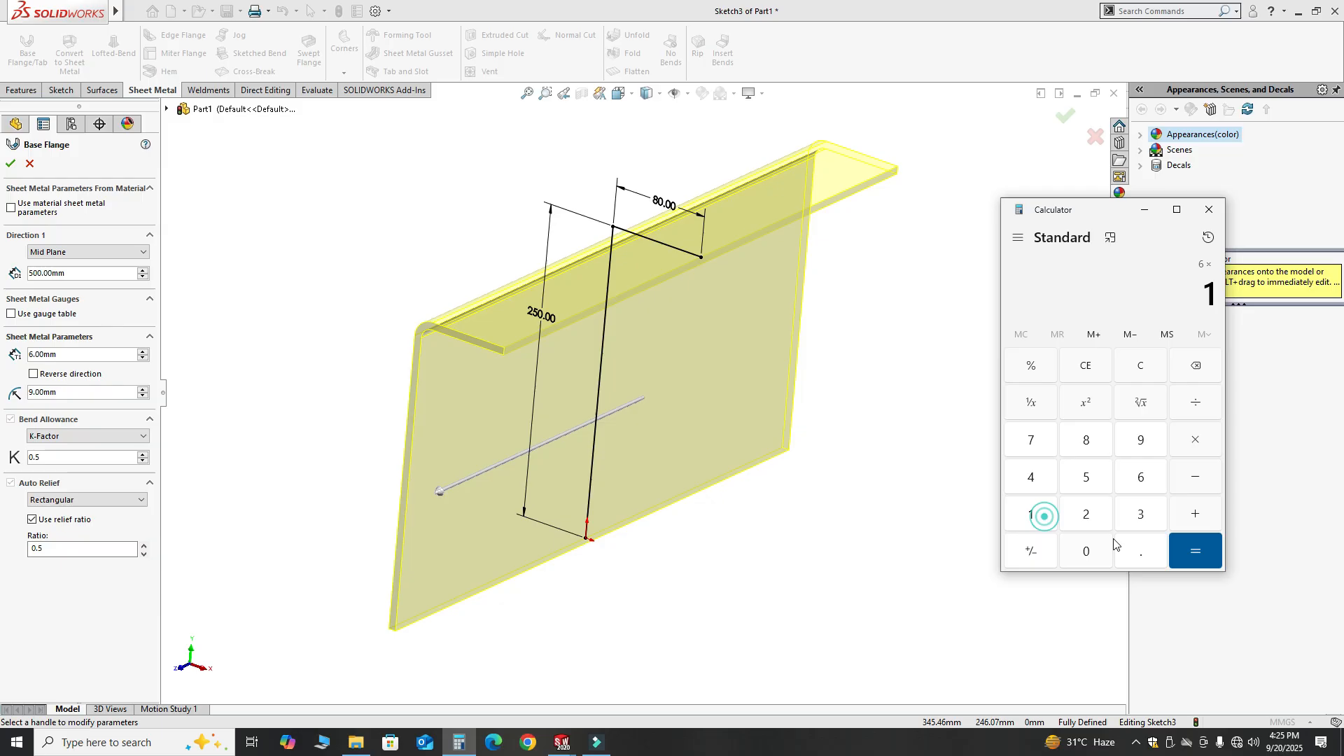
{"action": "left_click", "coordinate": [1140, 551]}
{"action": "left_click", "coordinate": [1089, 477]}
{"action": "left_click", "coordinate": [1195, 550]}
{"action": "left_click", "coordinate": [1209, 210]}
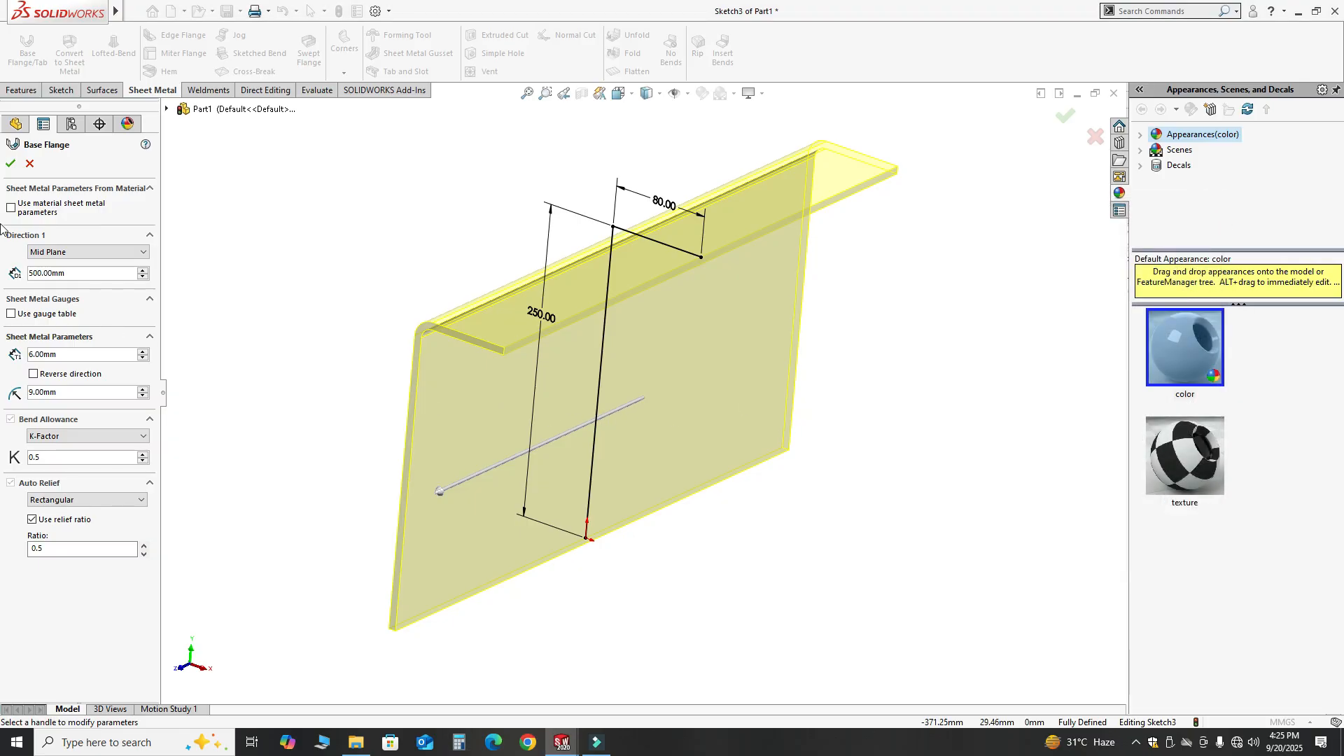
Step: Create the base flange and start a sketch on the outer face of its tall web
{"action": "left_click", "coordinate": [9, 165]}
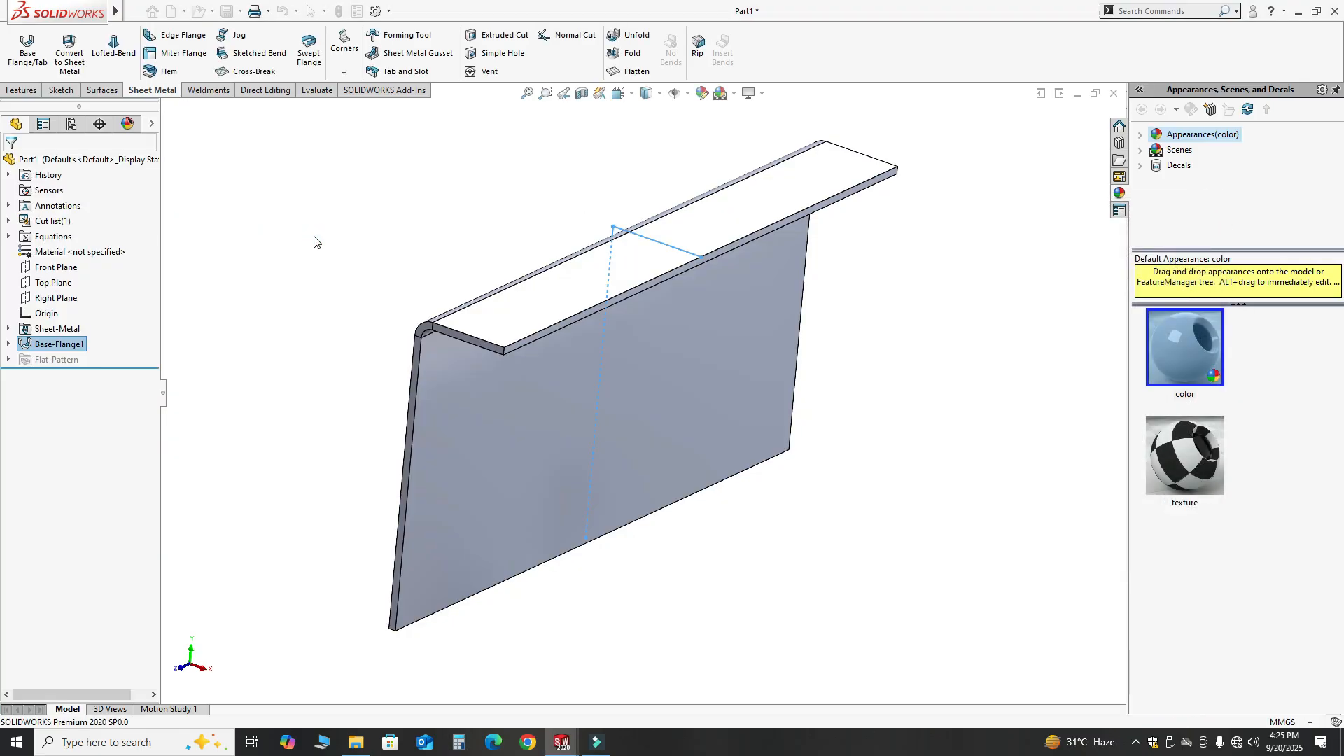
{"action": "middle_click_drag", "start_coordinate": [527, 317], "coordinate": [628, 355]}
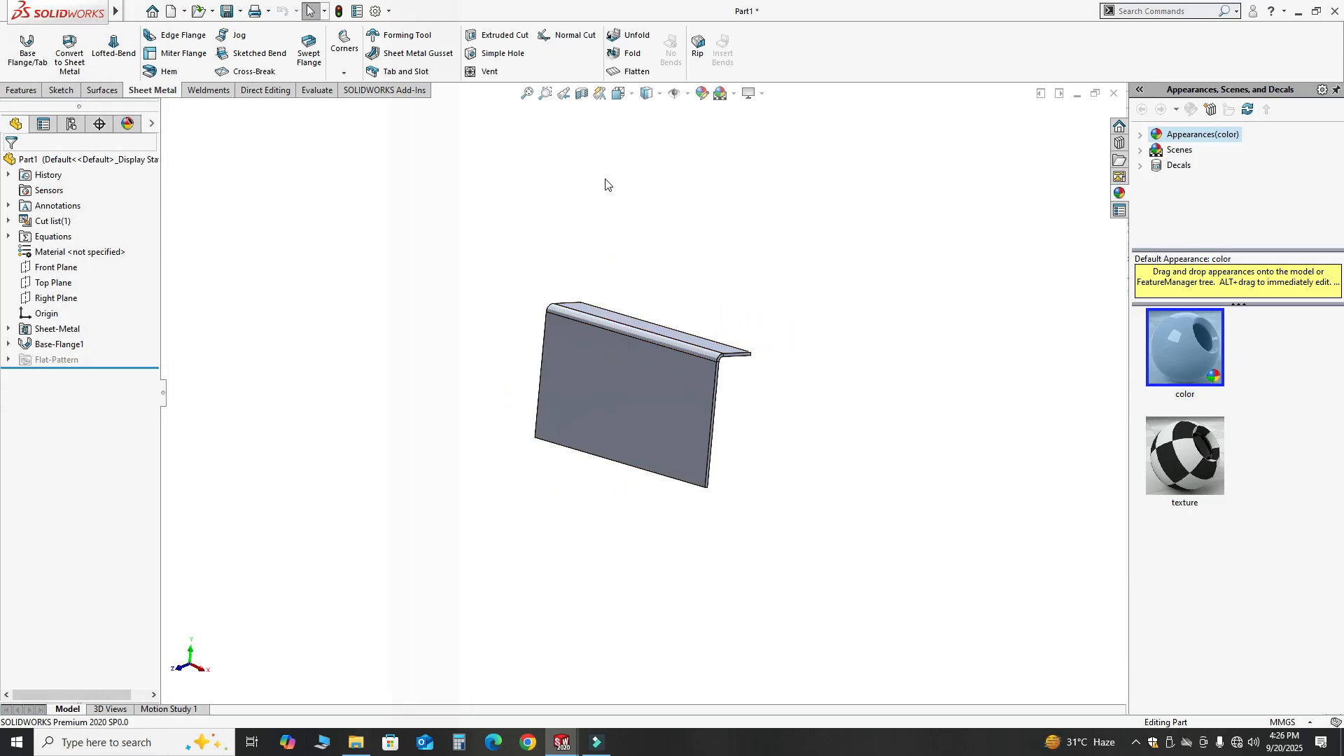
{"action": "middle_click_drag", "start_coordinate": [611, 145], "coordinate": [649, 401]}
{"action": "middle_click_drag", "start_coordinate": [473, 316], "coordinate": [674, 383]}
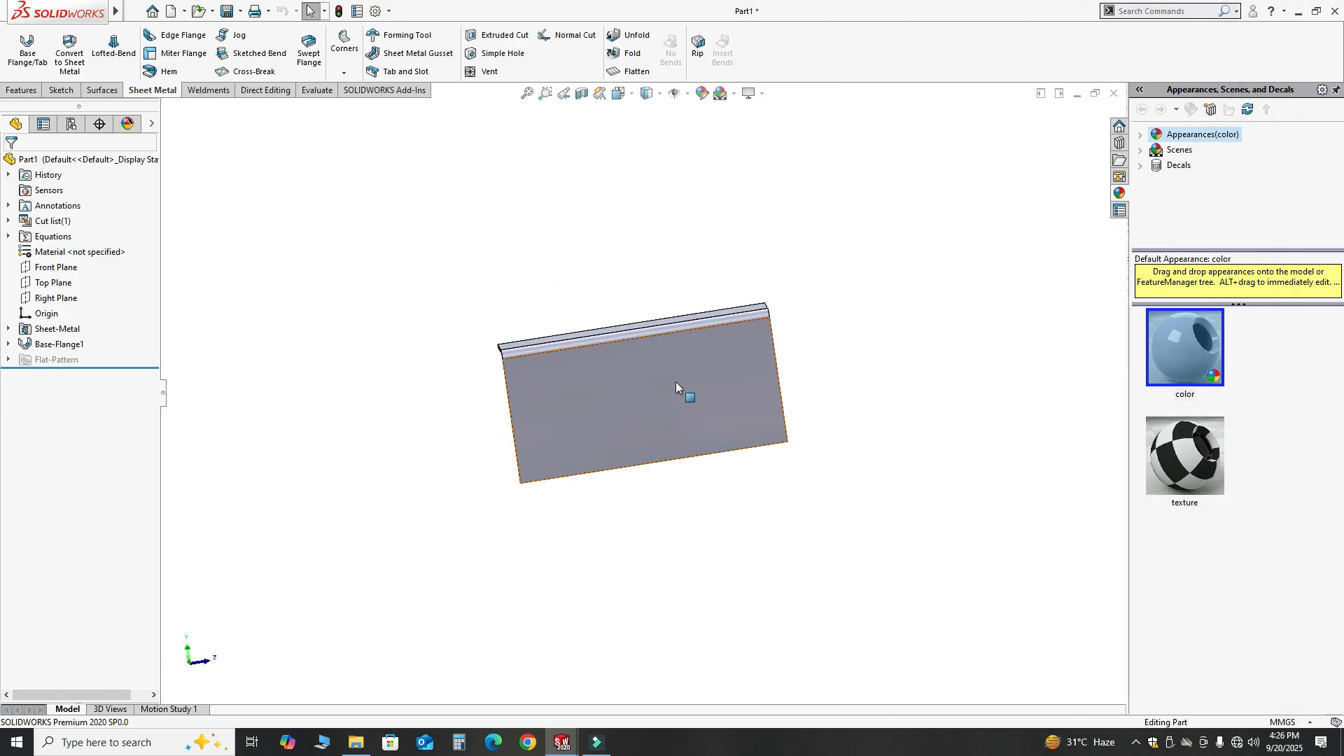
{"action": "left_click", "coordinate": [619, 93]}
{"action": "left_click", "coordinate": [521, 497]}
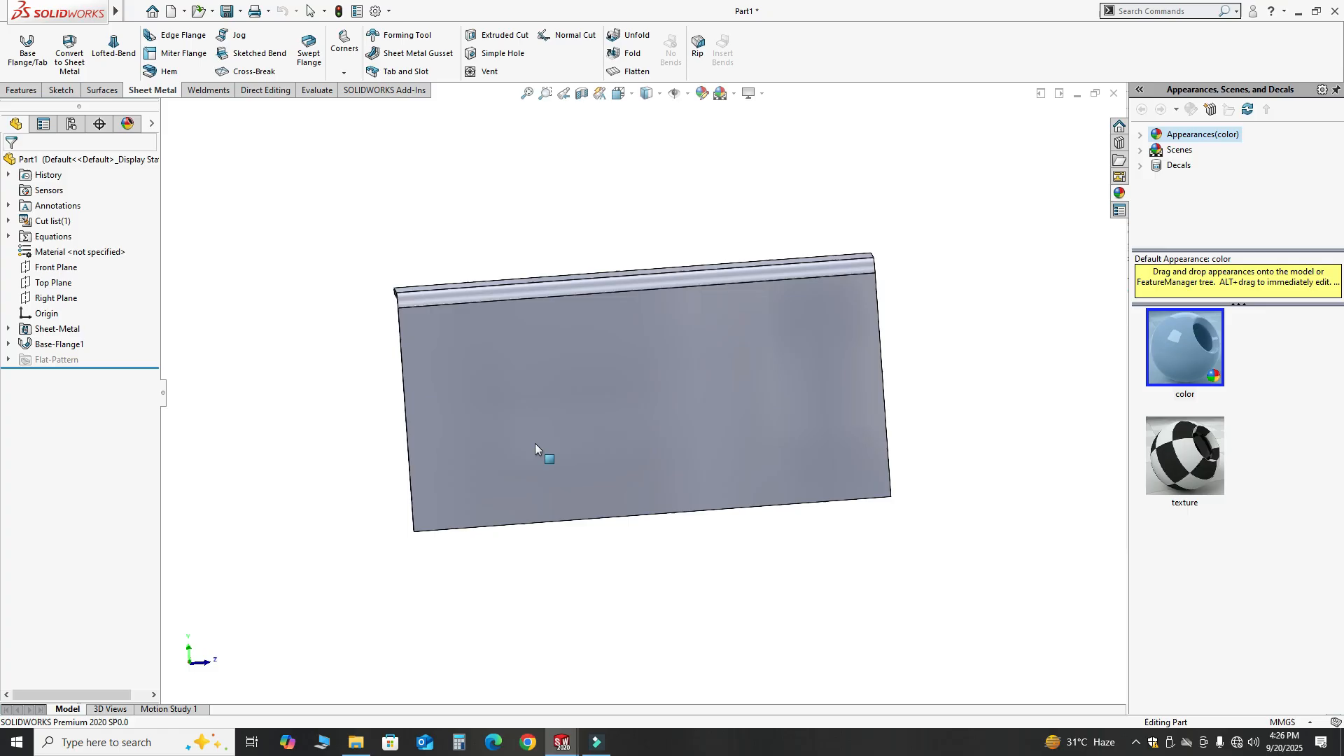
{"action": "left_click", "coordinate": [583, 398]}
{"action": "left_click", "coordinate": [645, 358]}
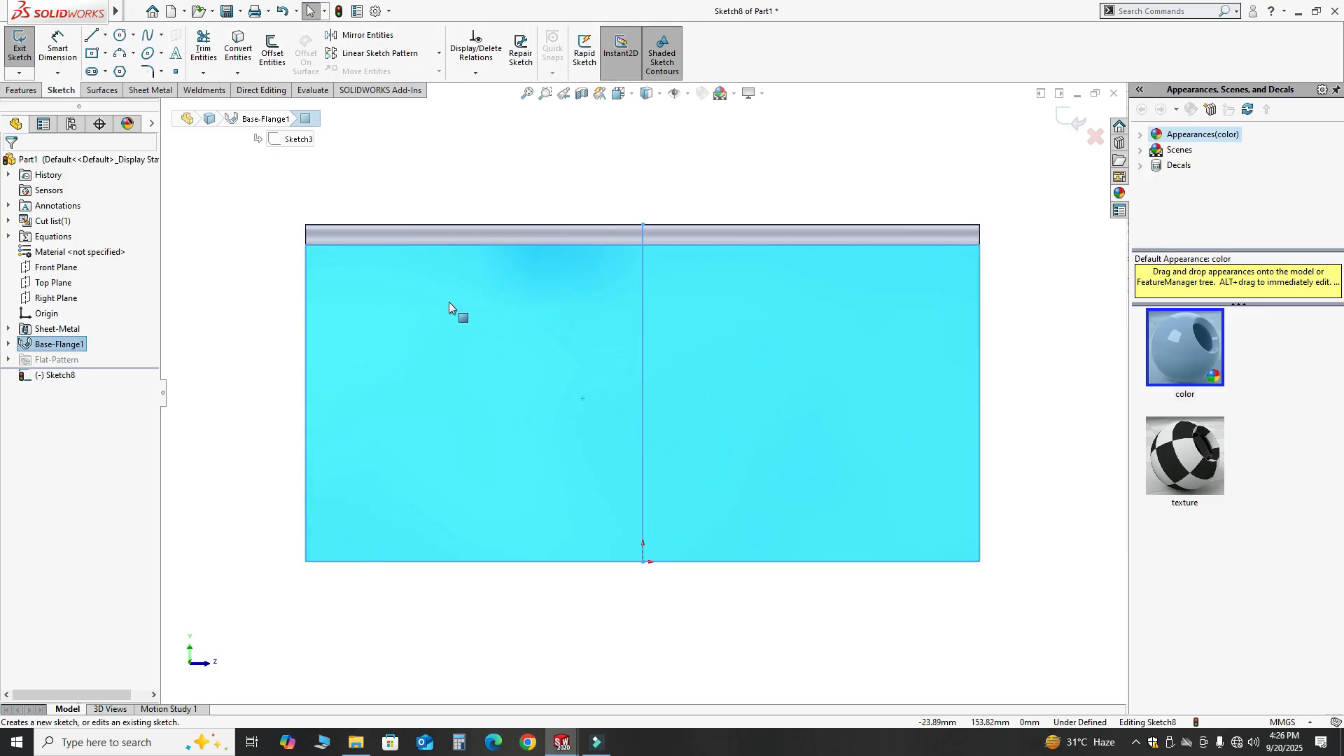
Step: Sketch a sloping line across the web between its two end edges, from about 107 mm to about 42 mm above the lower edge
{"action": "left_click", "coordinate": [91, 35]}
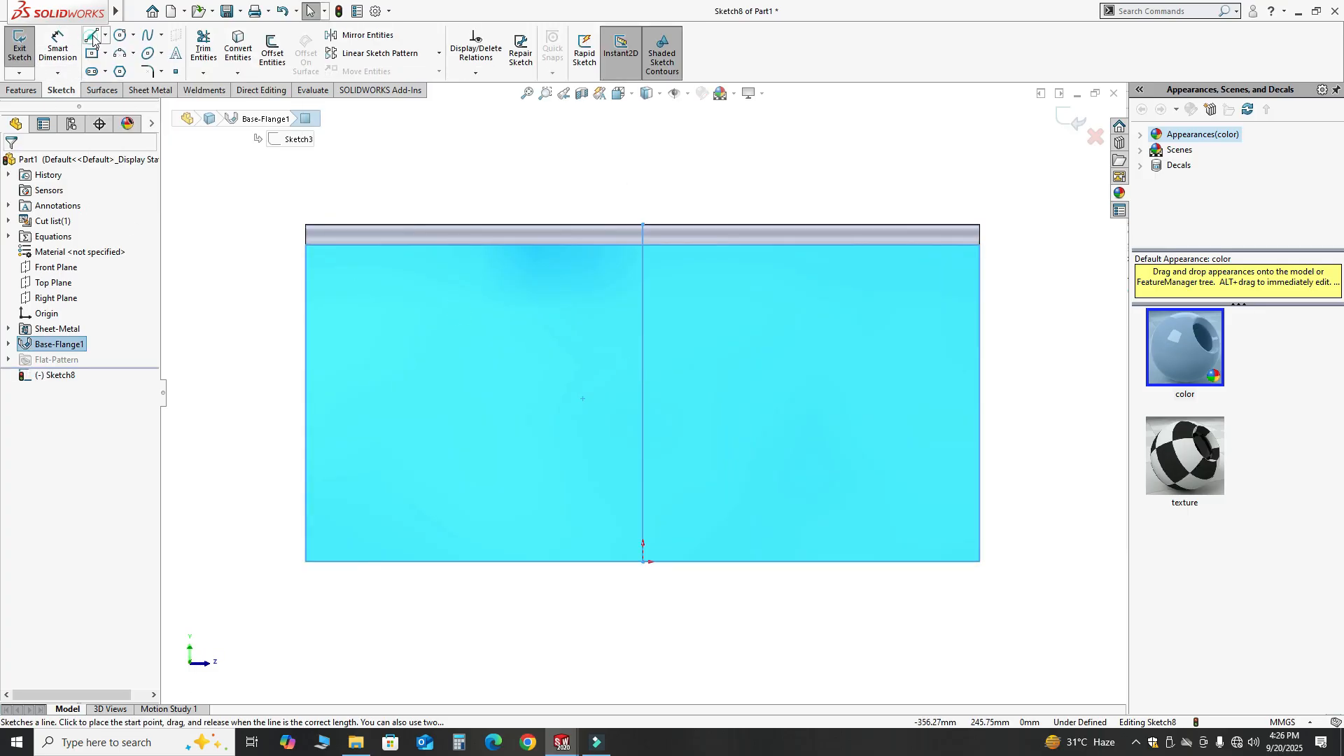
{"action": "left_click", "coordinate": [306, 418]}
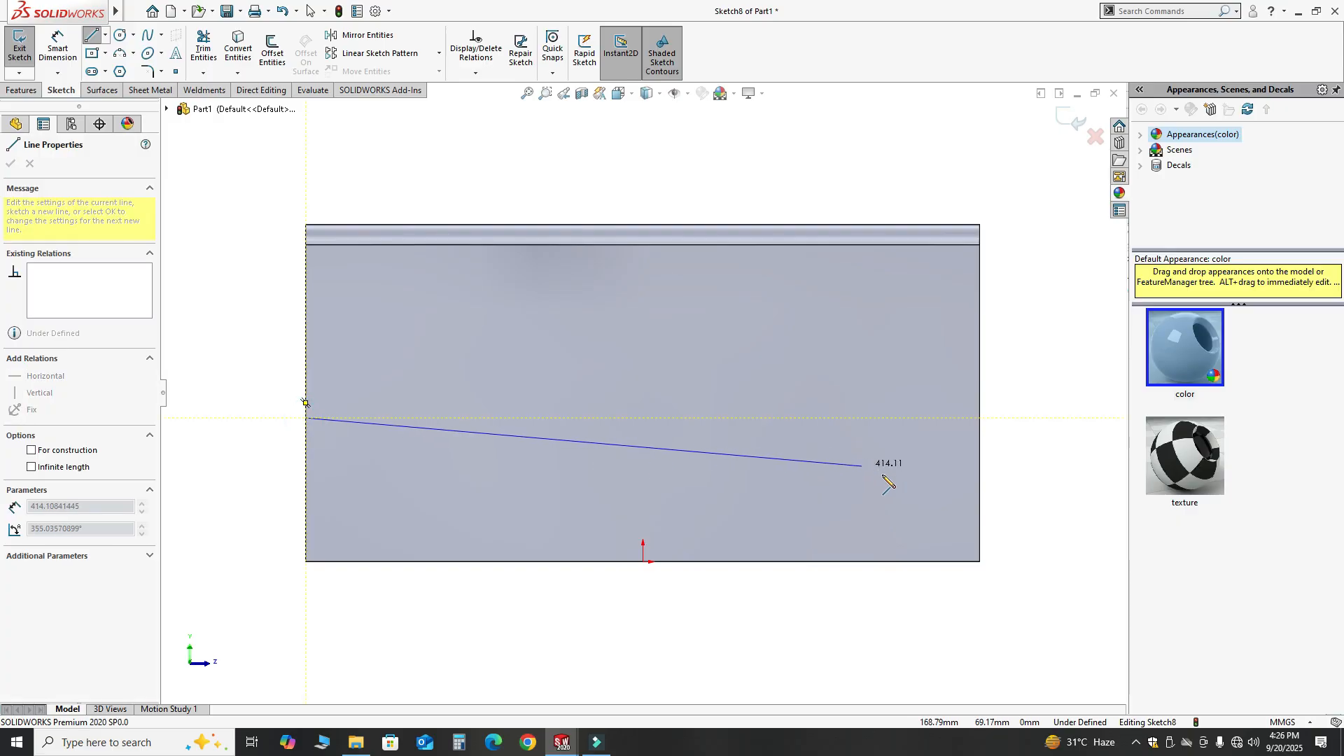
{"action": "left_click", "coordinate": [979, 504]}
{"action": "key", "text": "Escape"}
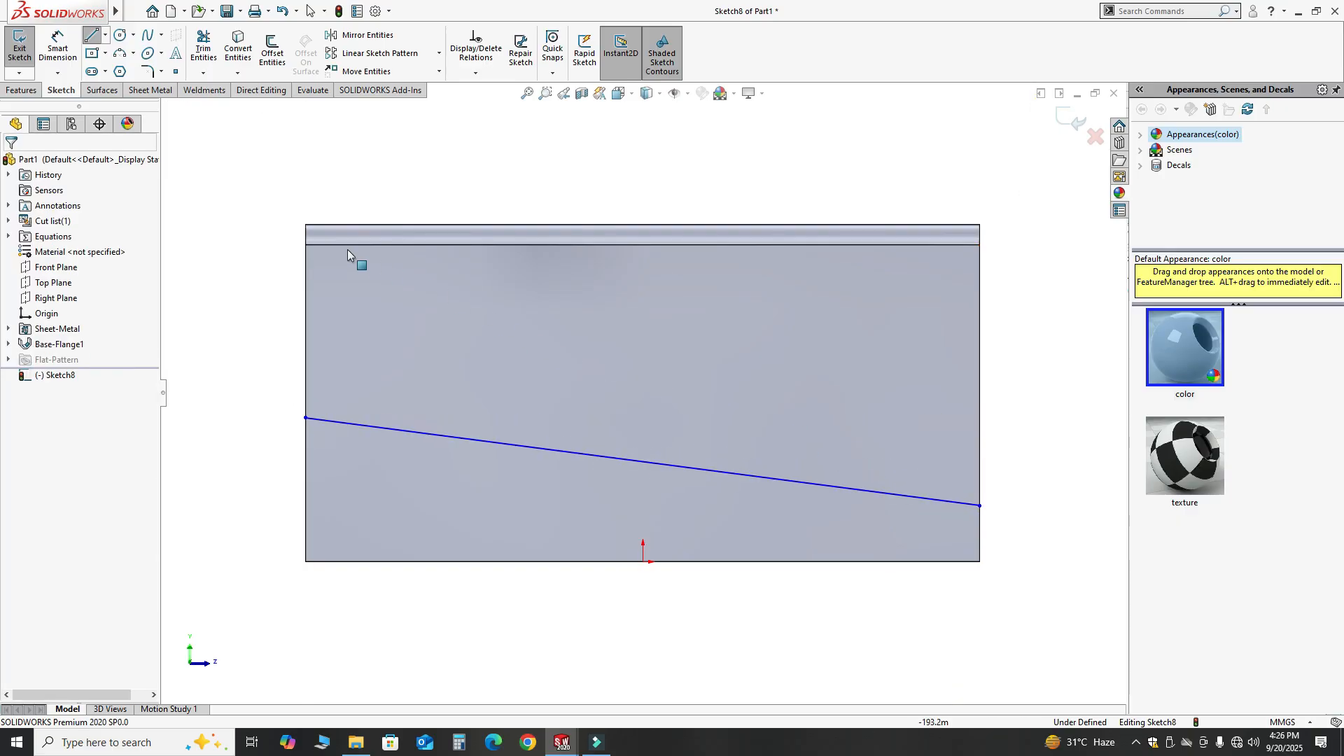
Step: Dimension the sloping line's higher endpoint 100 mm above the web's lower corner
{"action": "left_click", "coordinate": [49, 56]}
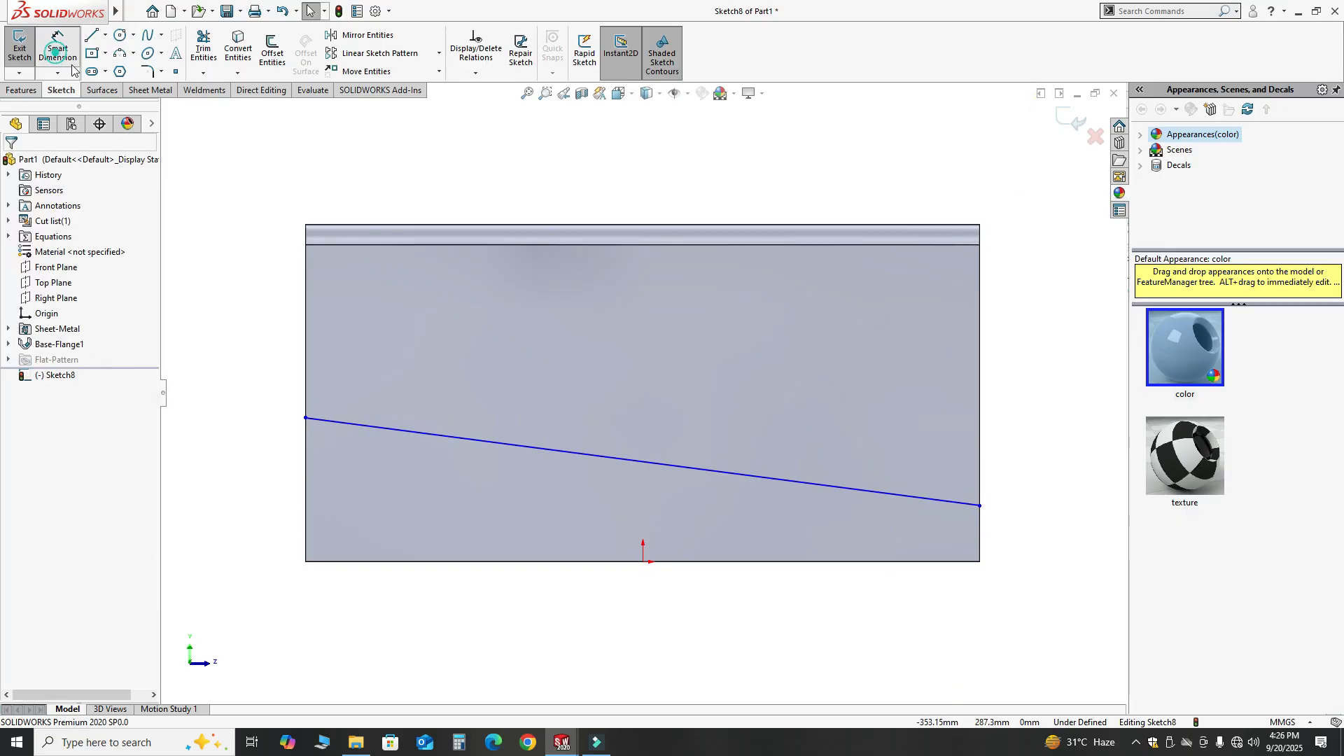
{"action": "left_click", "coordinate": [306, 418]}
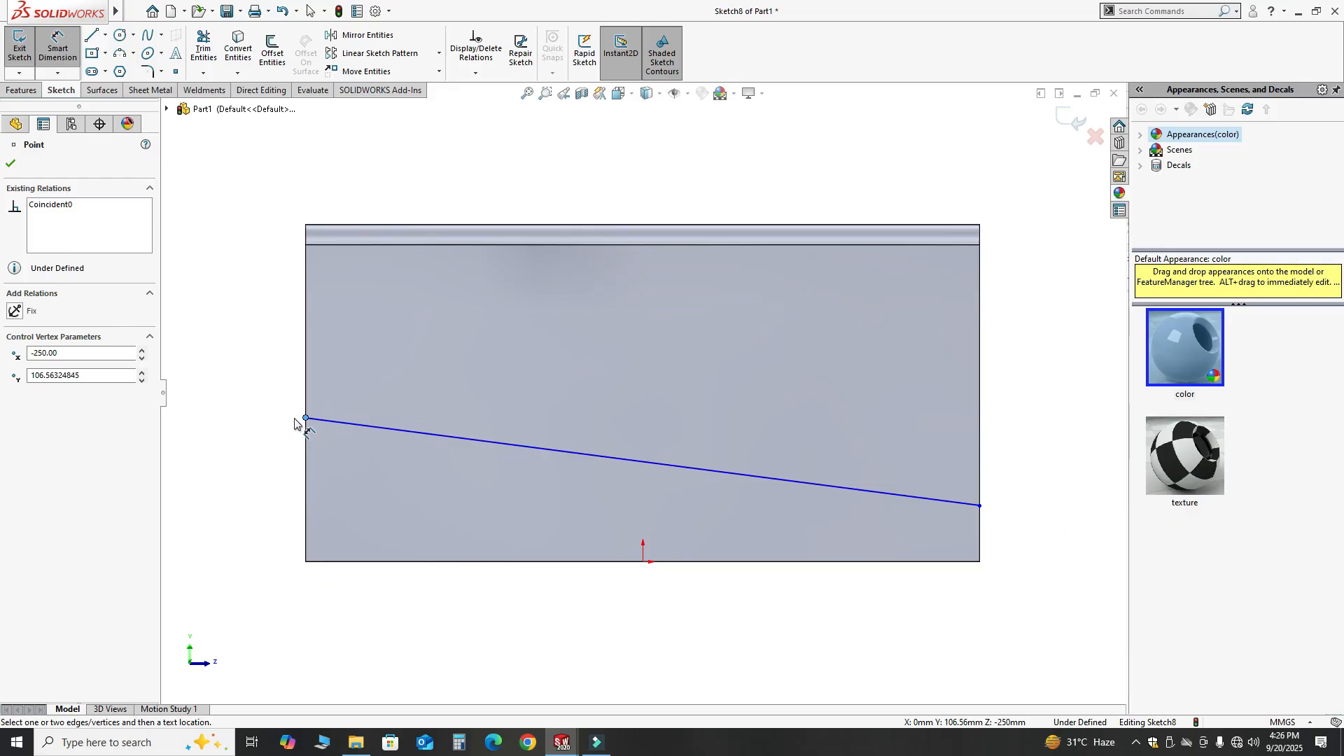
{"action": "left_click", "coordinate": [306, 562]}
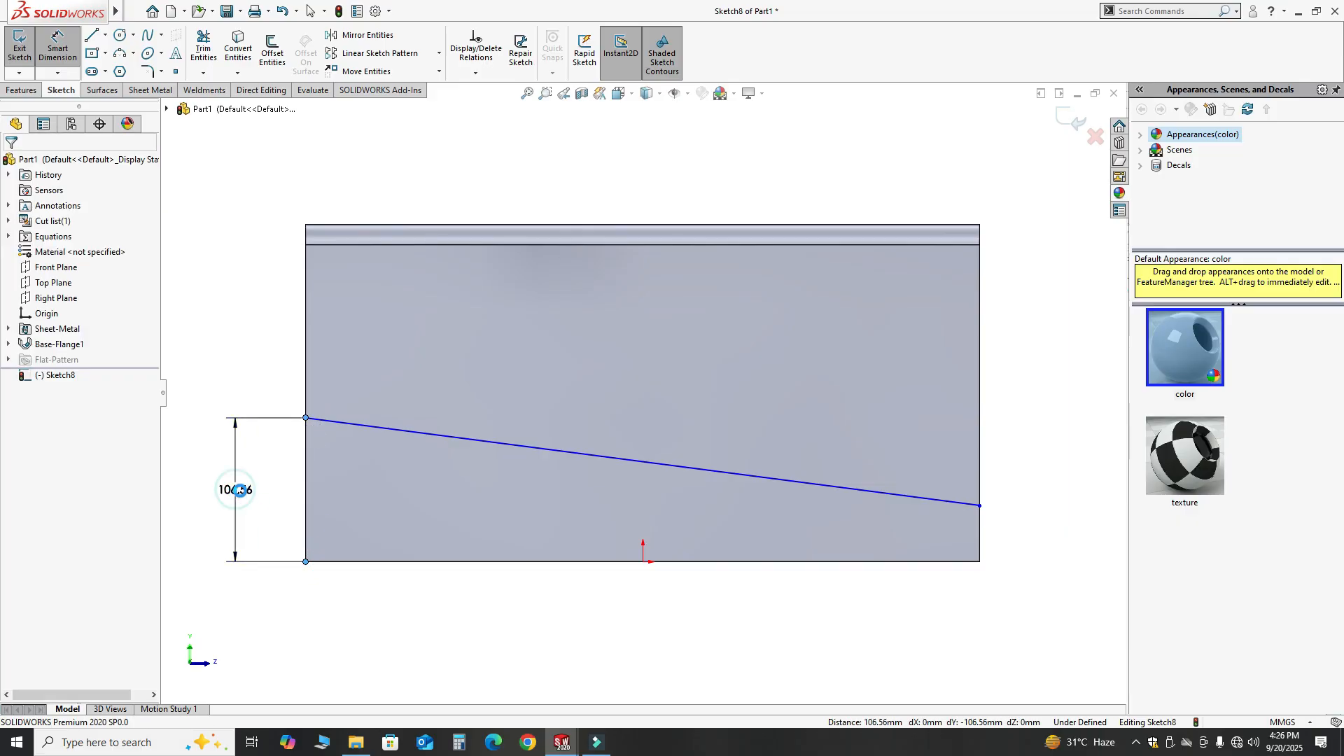
{"action": "left_click", "coordinate": [235, 489]}
{"action": "type", "text": "100"}
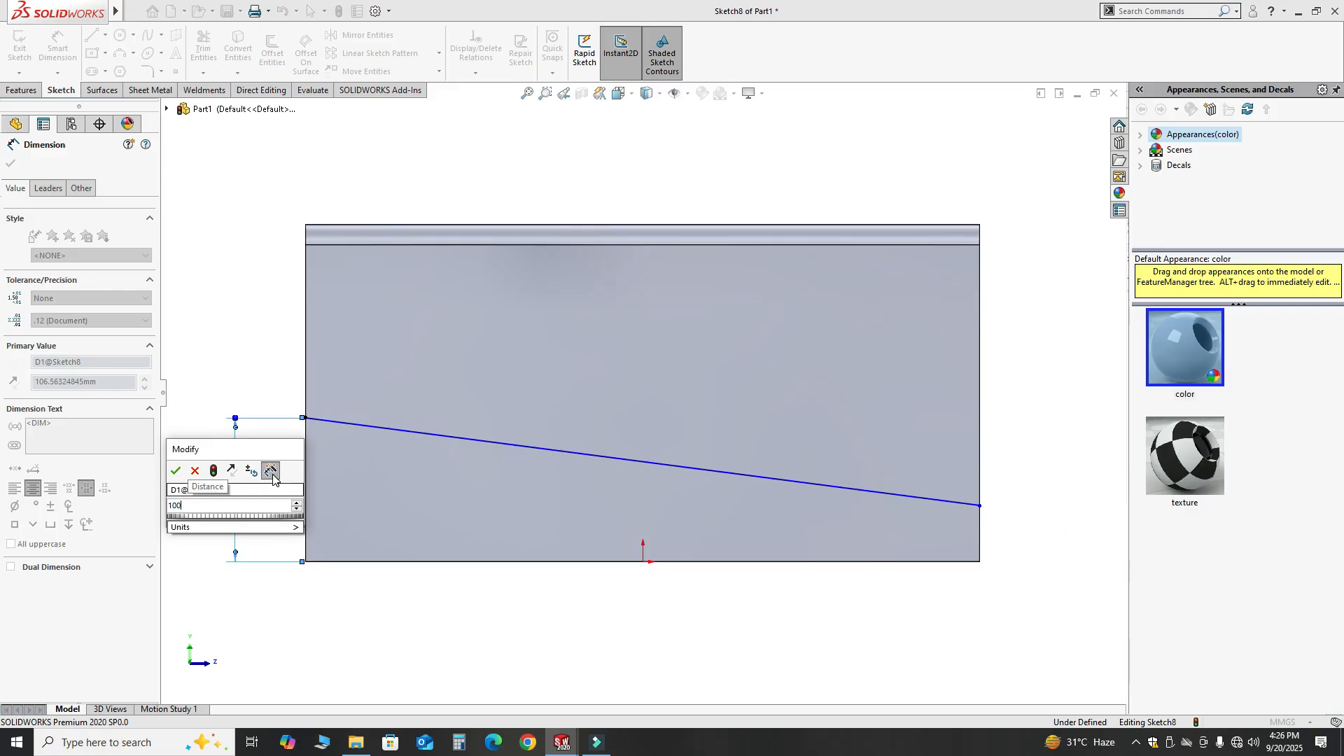
{"action": "key", "text": "Return"}
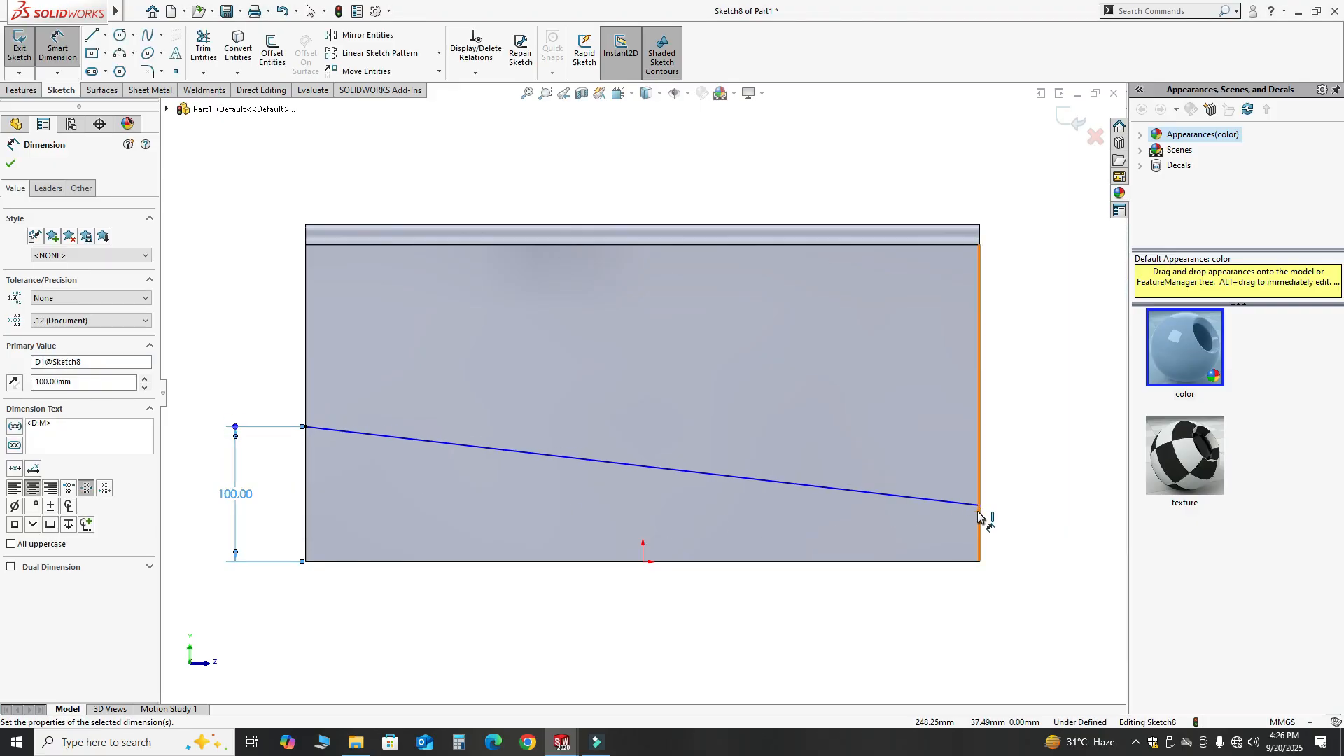
Step: Dimension the sloping line's lower endpoint 50 mm above the adjacent lower corner of the web
{"action": "left_click", "coordinate": [979, 506]}
{"action": "left_click", "coordinate": [979, 561]}
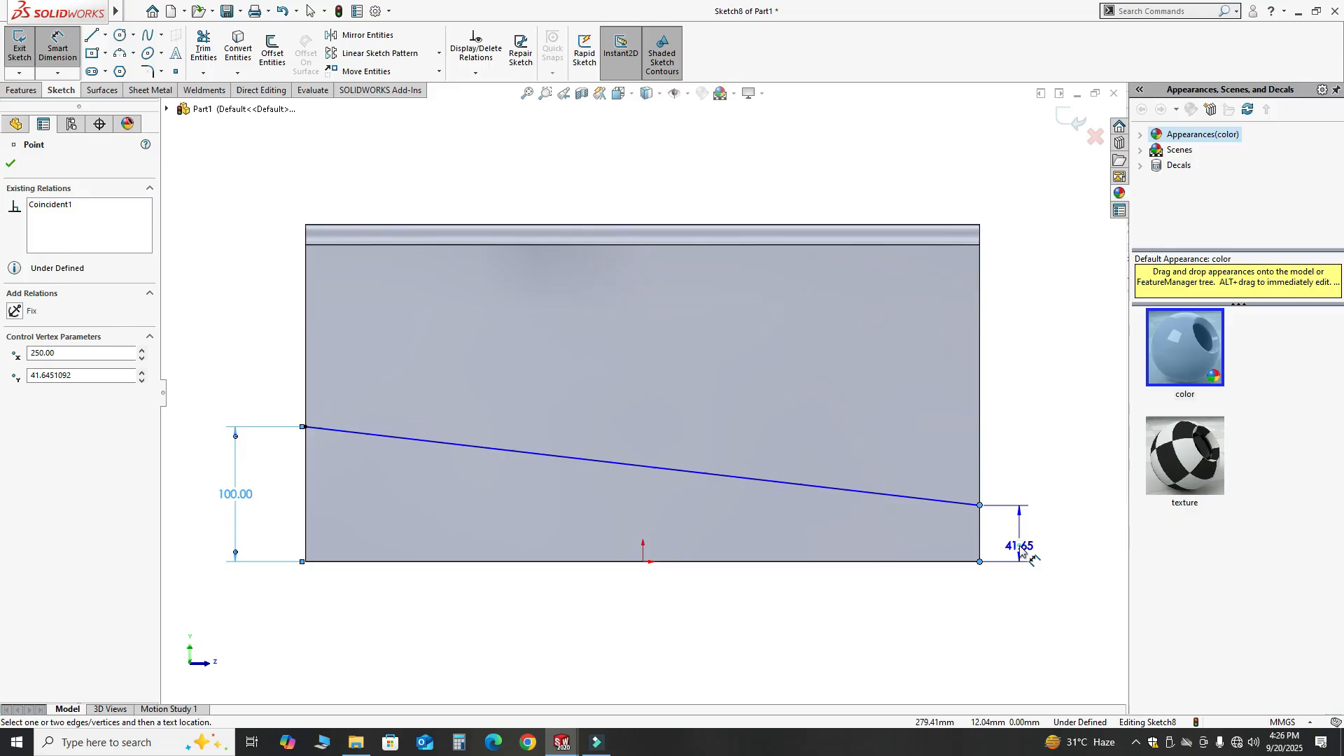
{"action": "left_click", "coordinate": [1021, 546]}
{"action": "type", "text": "50"}
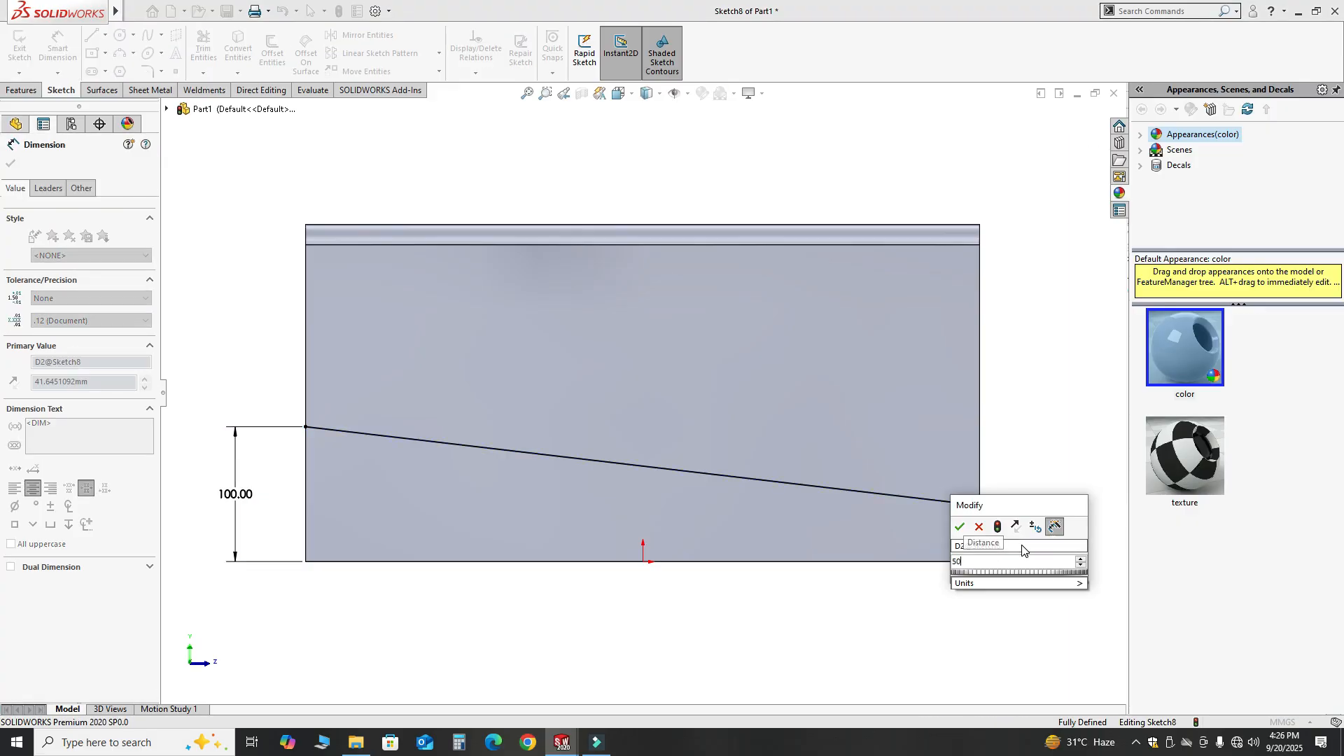
{"action": "key", "text": "Return"}
{"action": "key", "text": "Escape"}
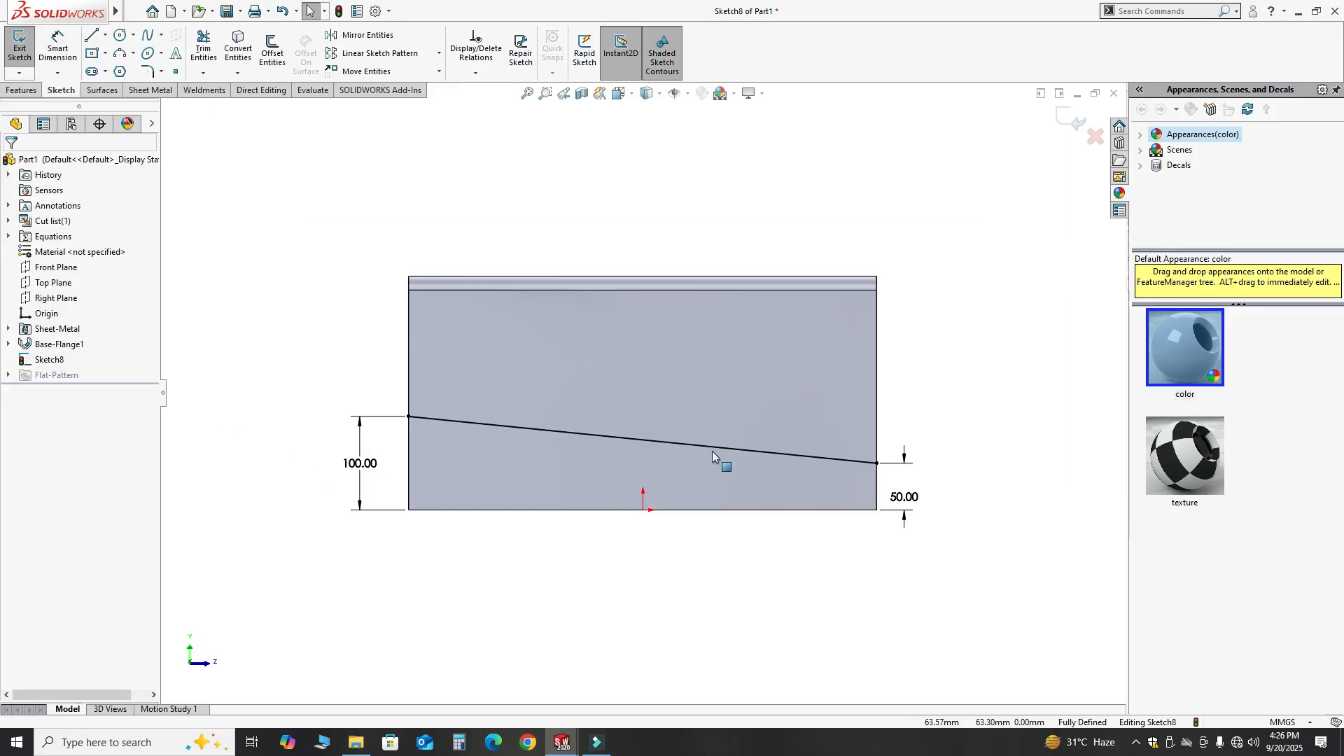
Step: Cut away the web below the sloping line with an Extruded Cut, flipping the side to cut and linking the depth to thickness
{"action": "middle_click_drag", "start_coordinate": [714, 459], "coordinate": [394, 309]}
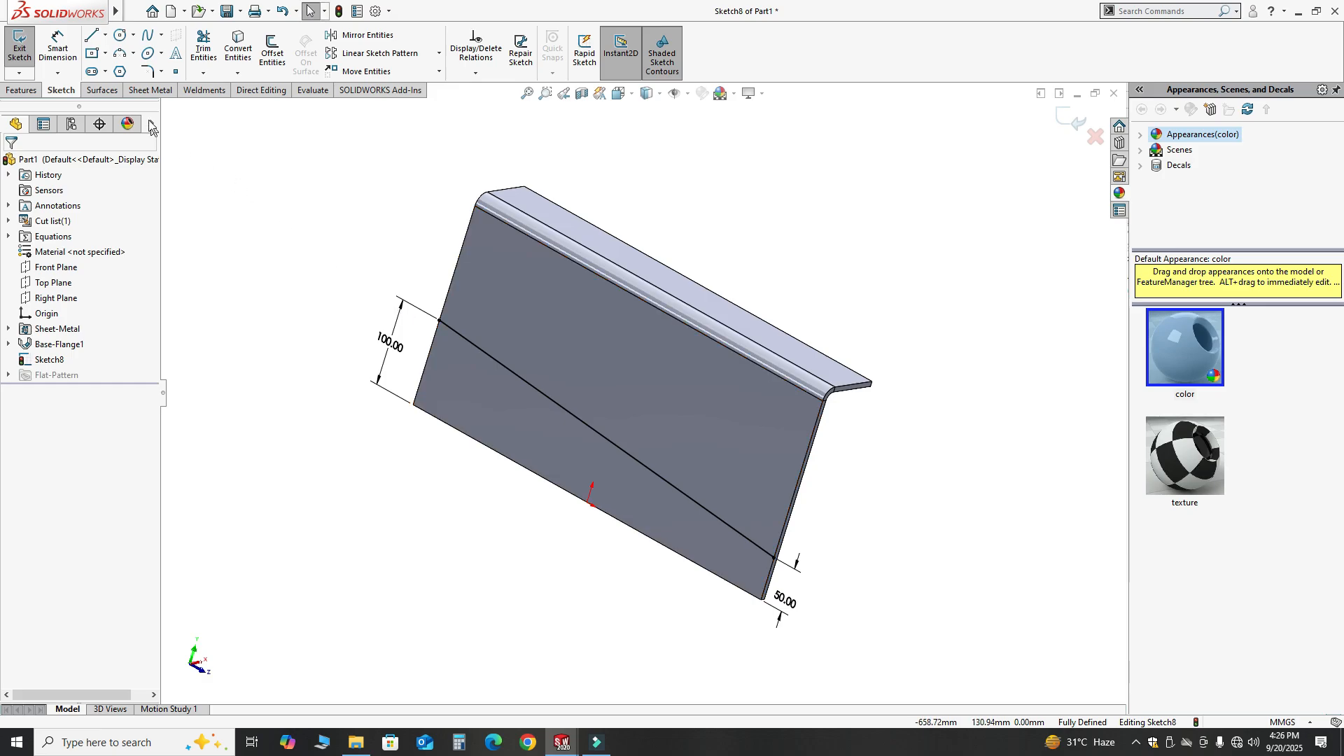
{"action": "left_click", "coordinate": [149, 90]}
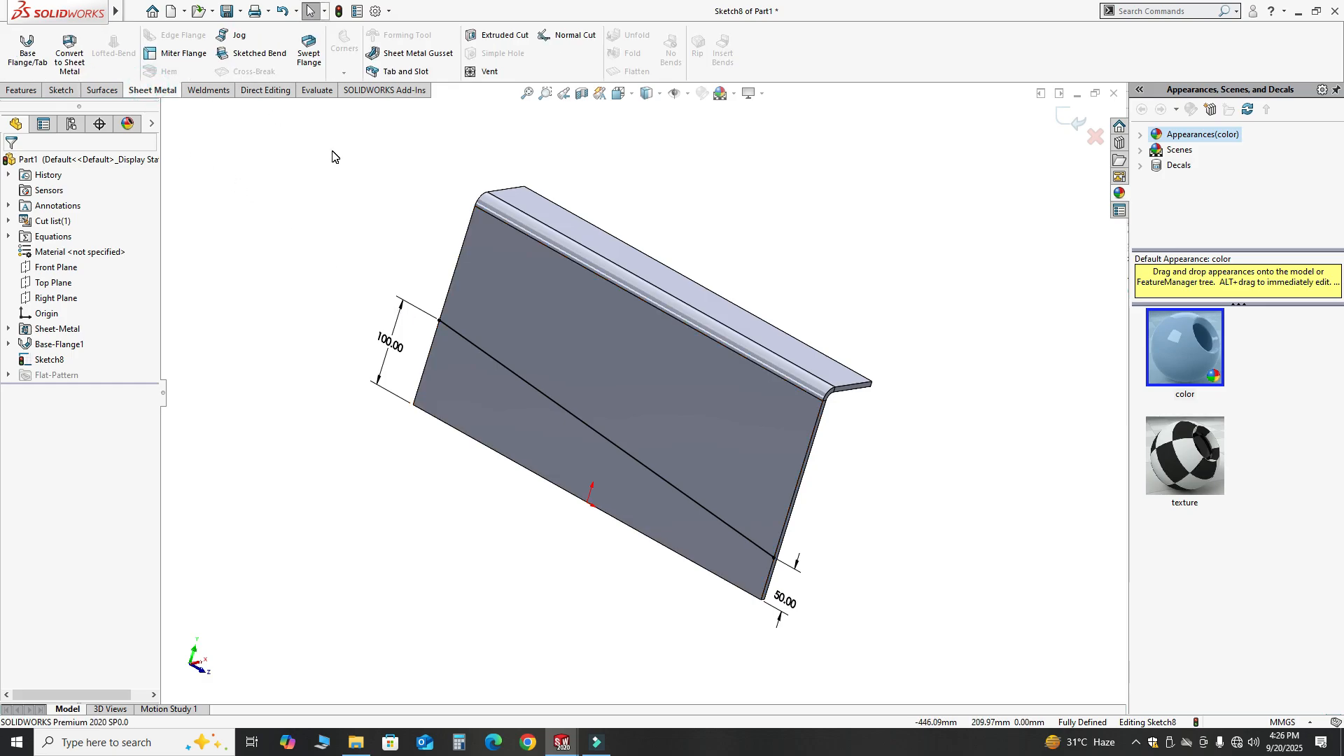
{"action": "left_click", "coordinate": [479, 36]}
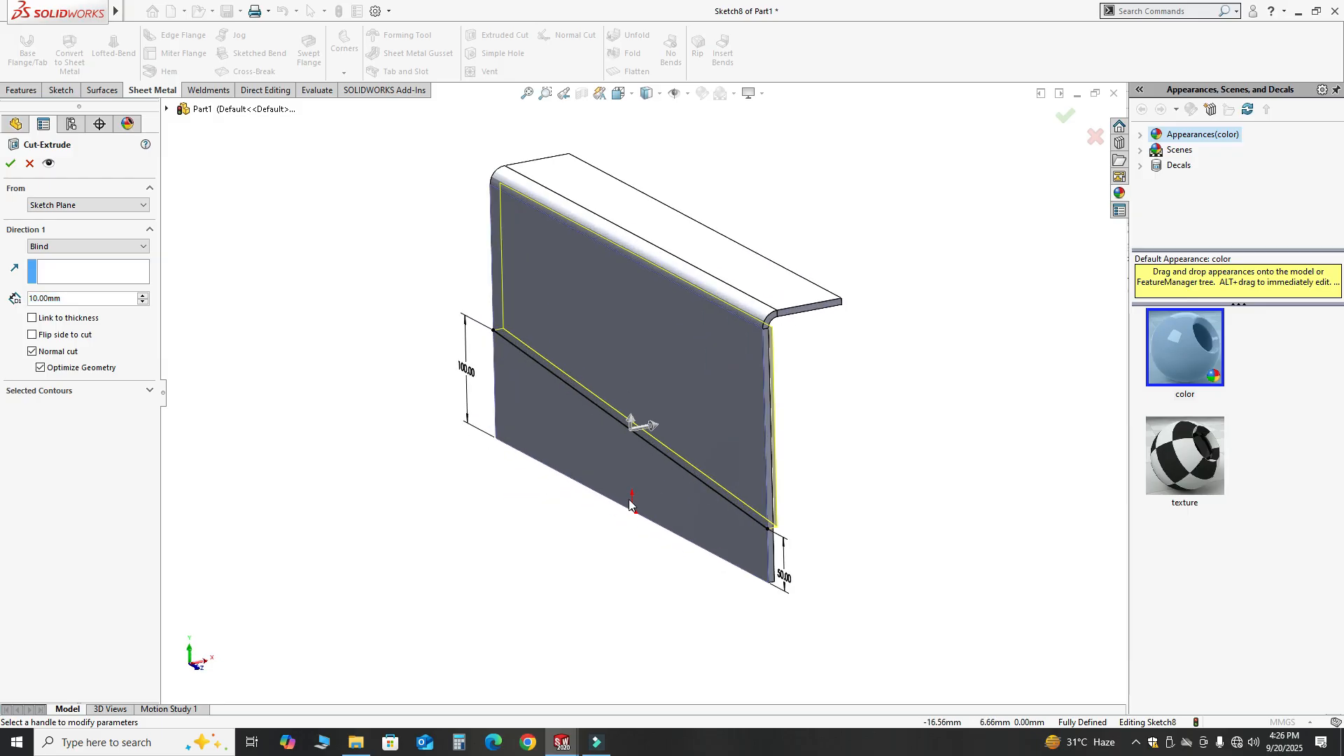
{"action": "left_click", "coordinate": [631, 422]}
{"action": "middle_click_drag", "start_coordinate": [625, 467], "coordinate": [648, 486]}
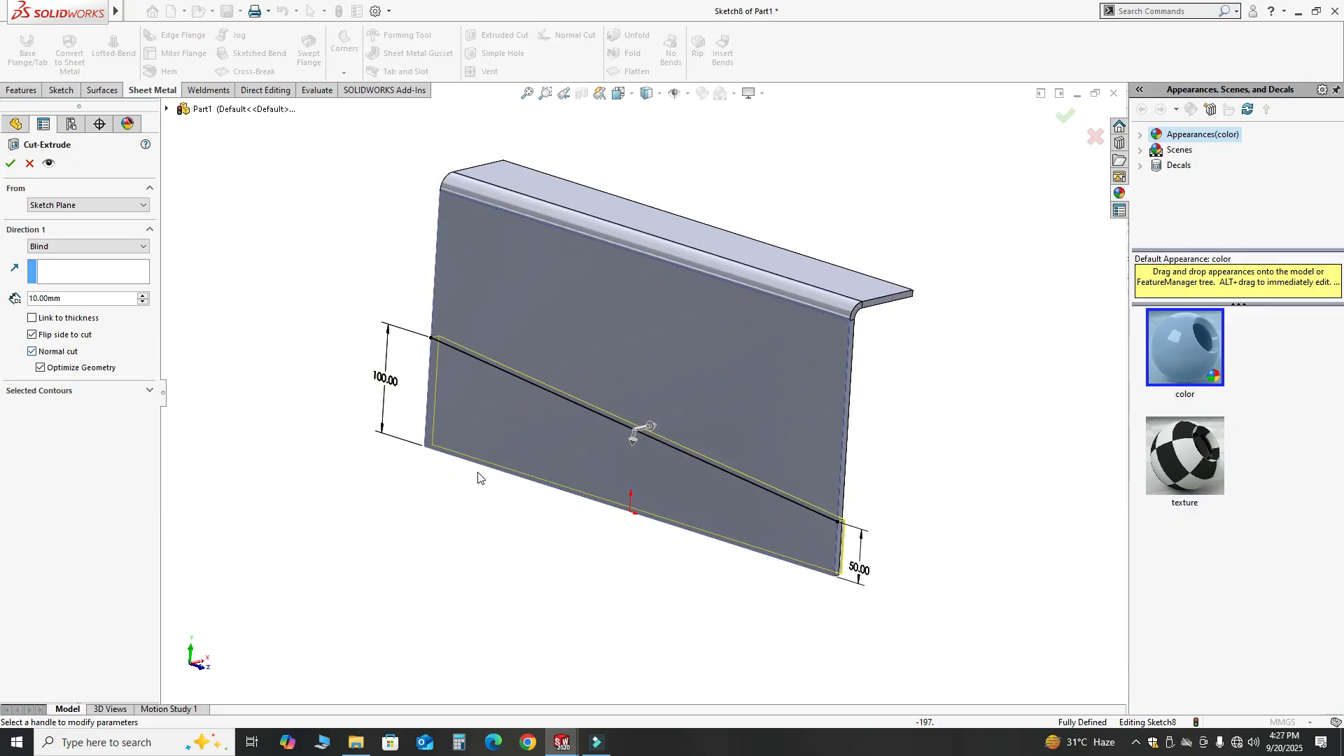
{"action": "left_click", "coordinate": [89, 319]}
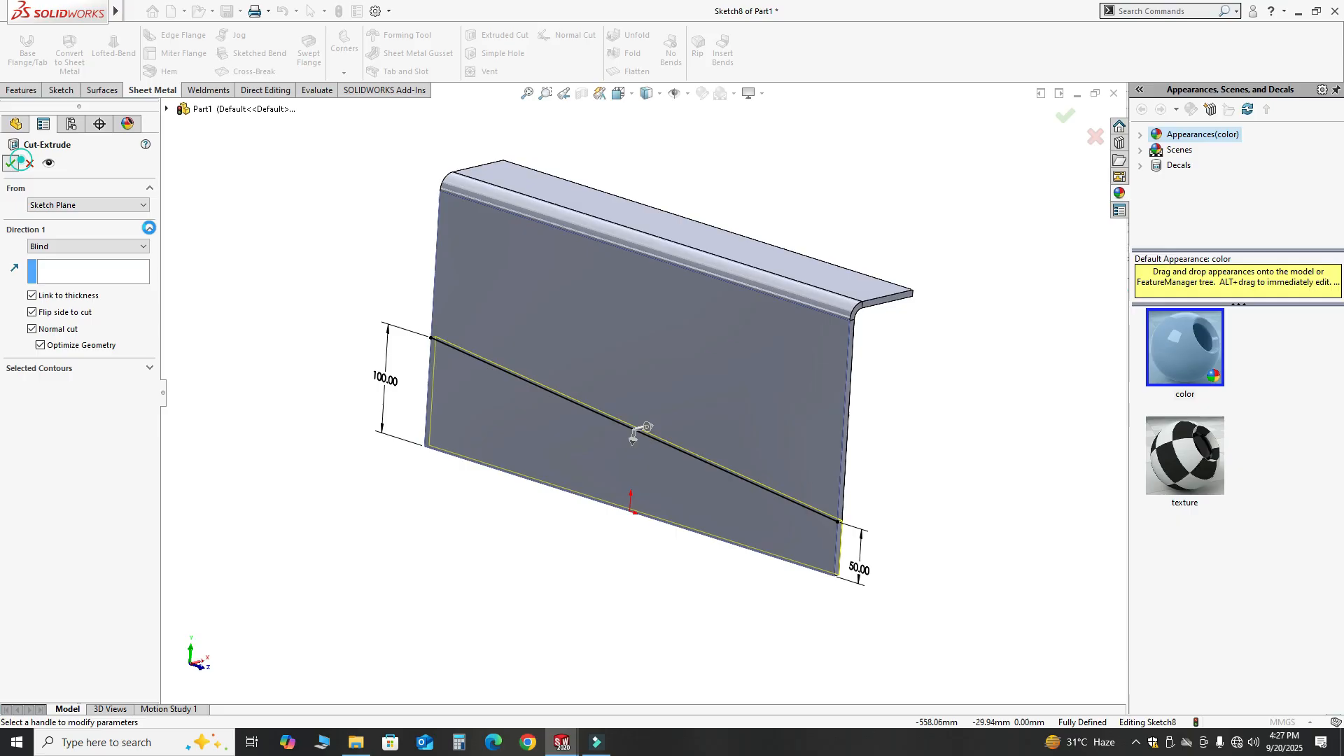
Step: Start an Edge Flange on the web's sloped lower edge, facing the same side as the upper flange, and set its length to 80 mm
{"action": "middle_click_drag", "start_coordinate": [324, 291], "coordinate": [510, 468]}
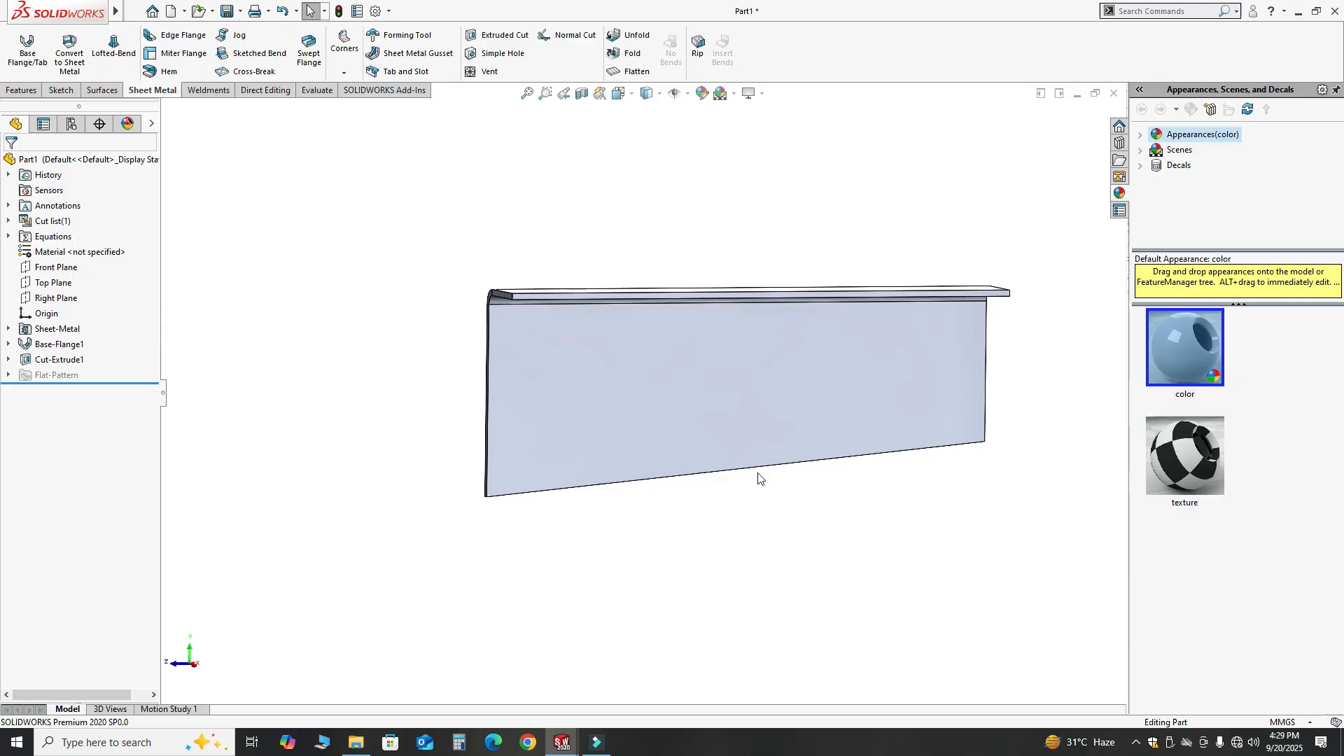
{"action": "middle_click_drag", "start_coordinate": [759, 474], "coordinate": [691, 451]}
{"action": "middle_click_drag", "start_coordinate": [849, 432], "coordinate": [679, 417]}
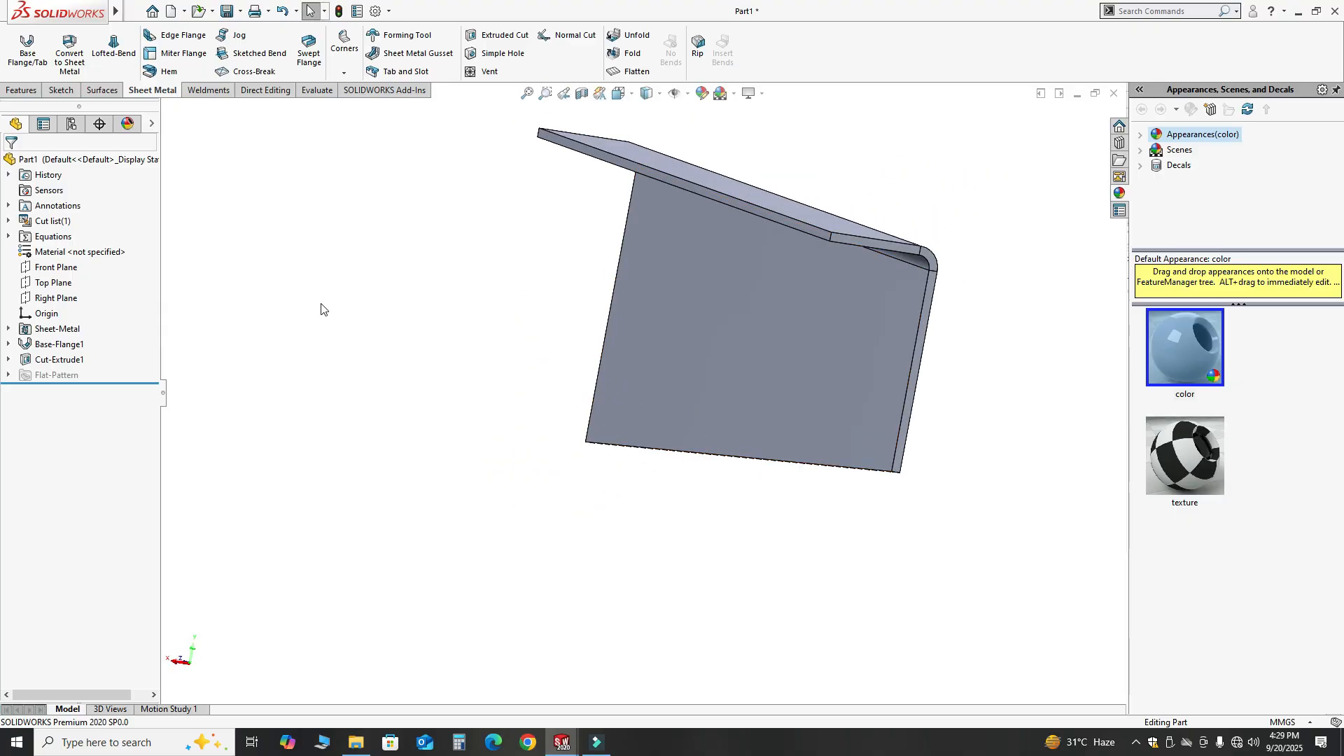
{"action": "left_click", "coordinate": [166, 37]}
{"action": "mouse_move", "coordinate": [702, 489]}
{"action": "middle_mouse_down"}
{"action": "mouse_move", "coordinate": [675, 515]}
{"action": "mouse_move", "coordinate": [704, 487]}
{"action": "middle_mouse_up"}
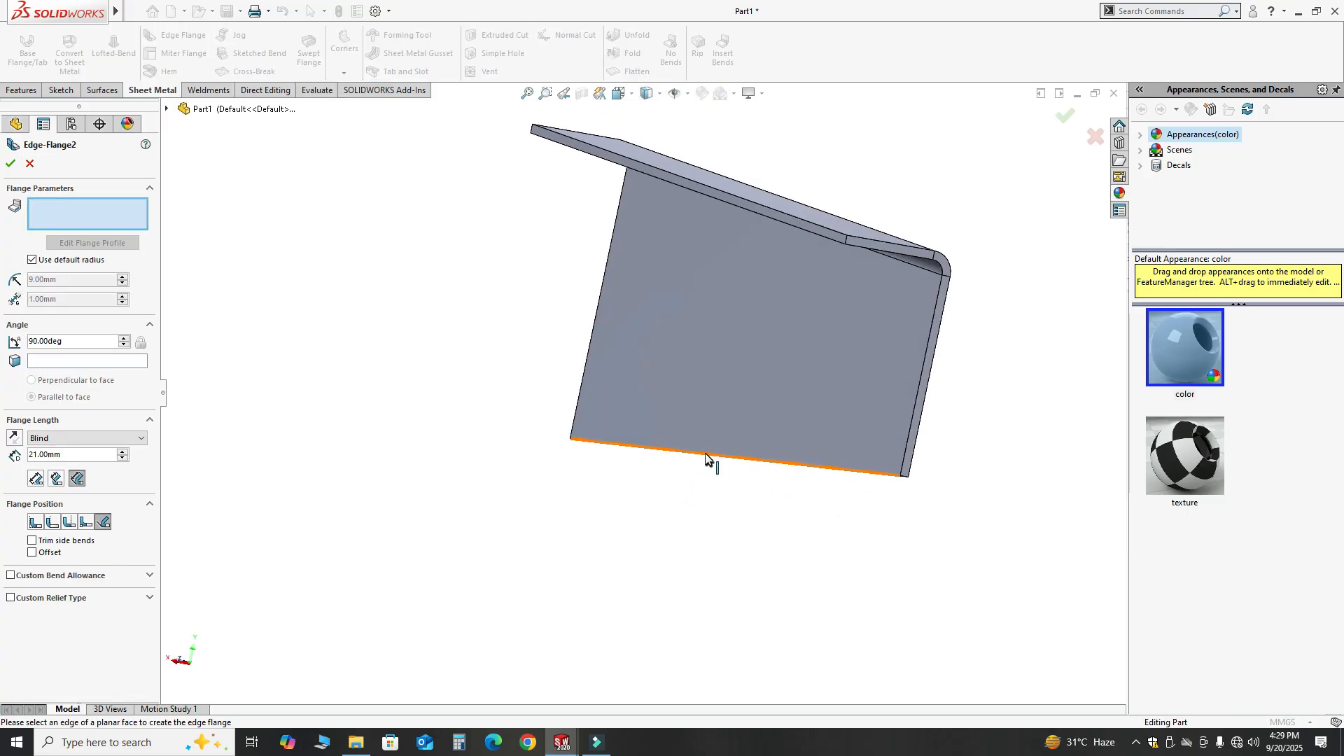
{"action": "left_click", "coordinate": [709, 457]}
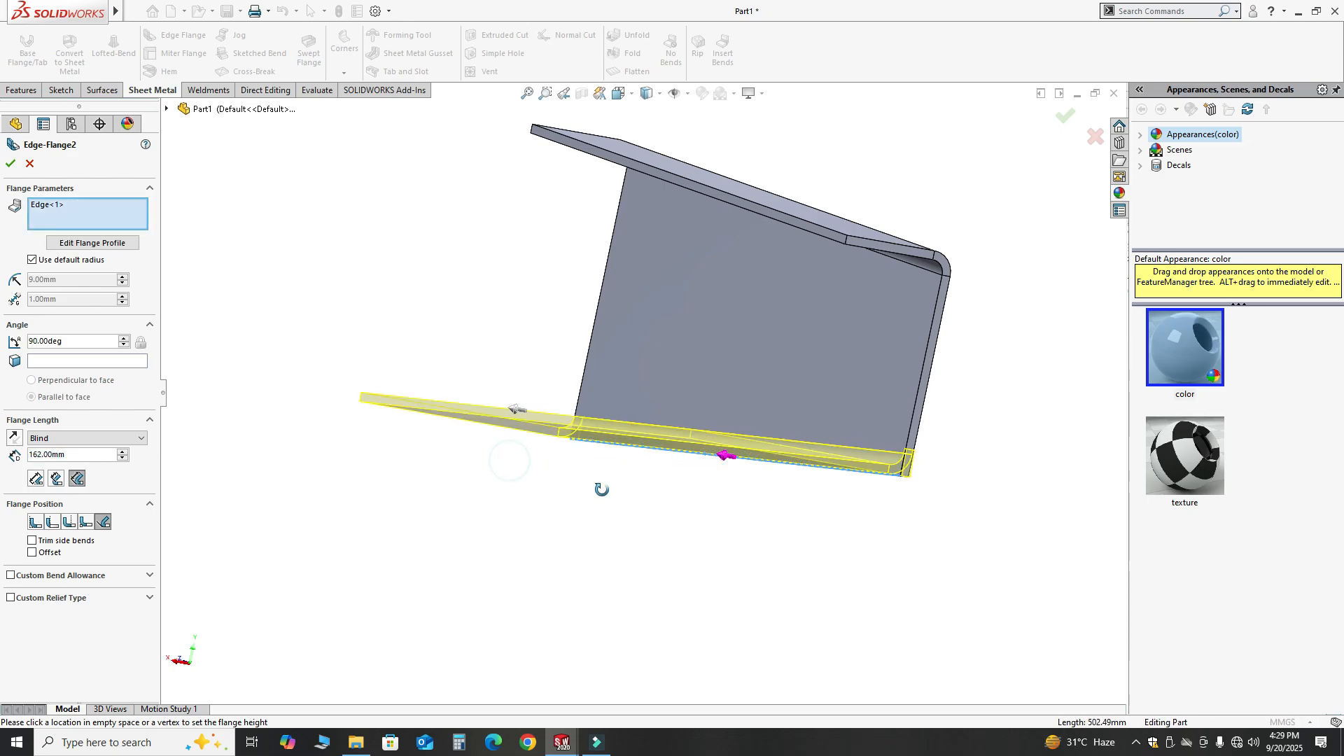
{"action": "middle_click_drag", "start_coordinate": [599, 490], "coordinate": [776, 334]}
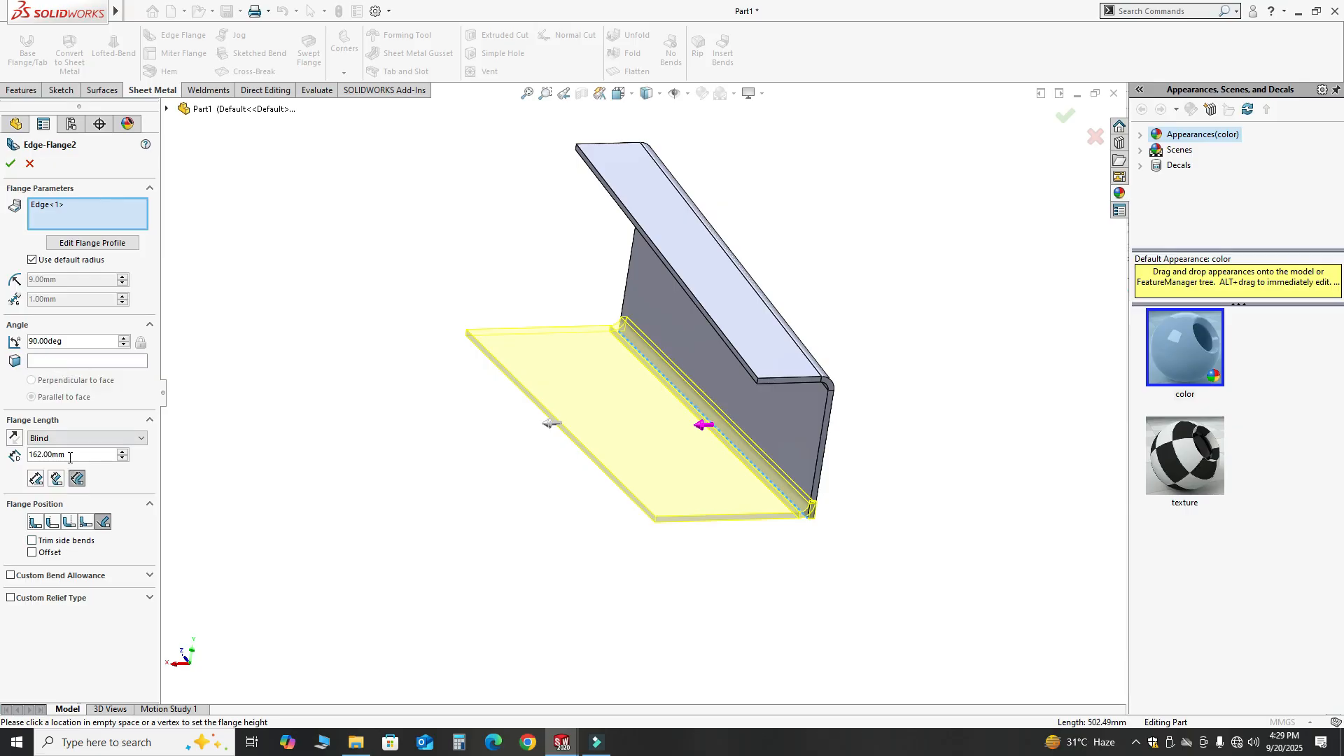
{"action": "type", "text": "80"}
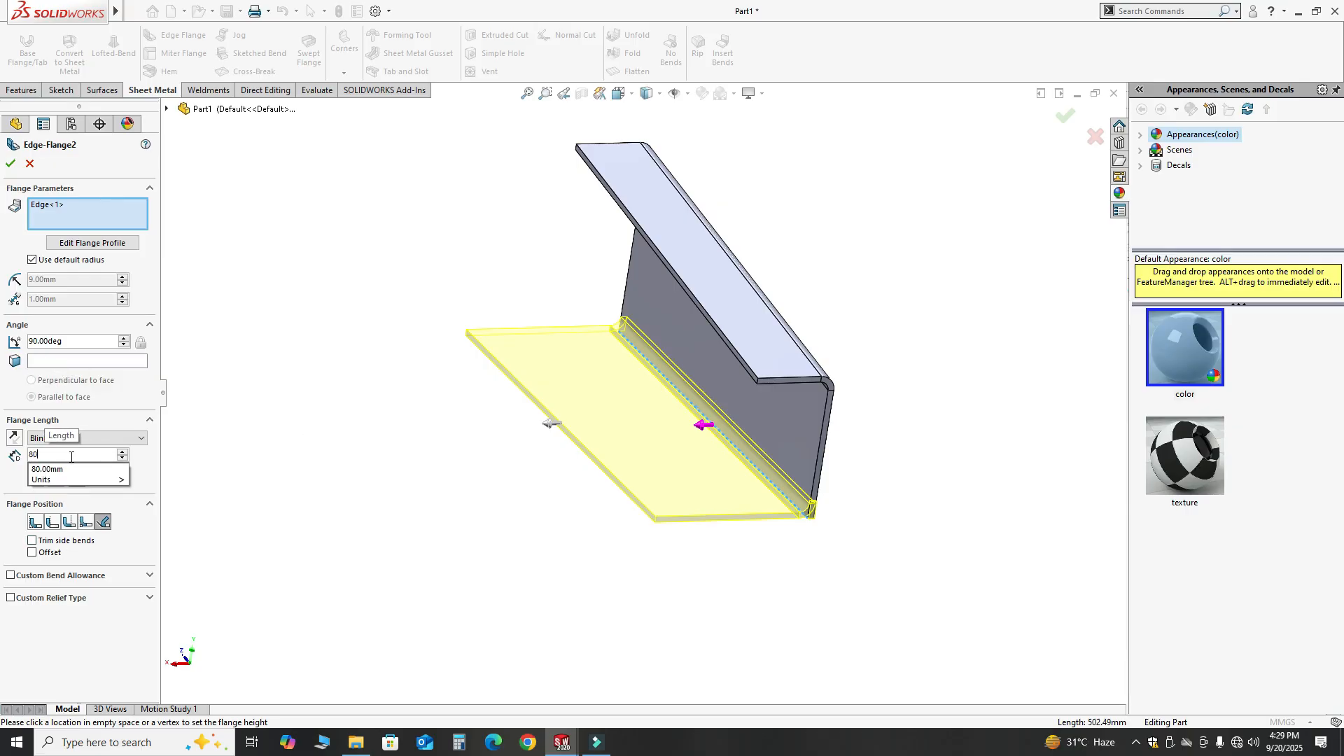
{"action": "key", "text": "Return"}
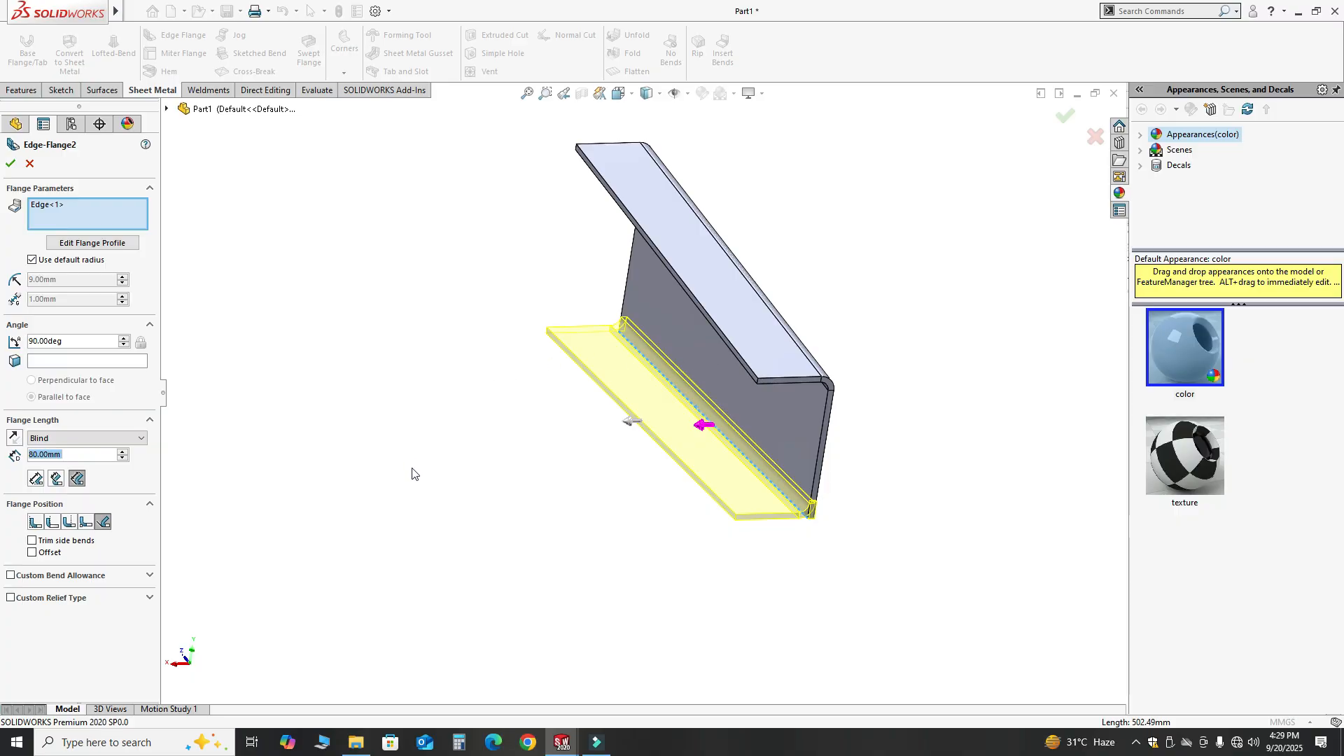
Step: Set the edge flange's length reference to Outer Virtual Sharp and its position to Material Inside, and create the flange
{"action": "scroll", "coordinate": [785, 516], "scroll_direction": "down", "scroll_amount": 5}
{"action": "scroll", "coordinate": [744, 581], "scroll_direction": "down", "scroll_amount": 4}
{"action": "middle_click_drag", "start_coordinate": [745, 517], "coordinate": [648, 522]}
{"action": "middle_click_drag", "start_coordinate": [648, 522], "coordinate": [701, 541]}
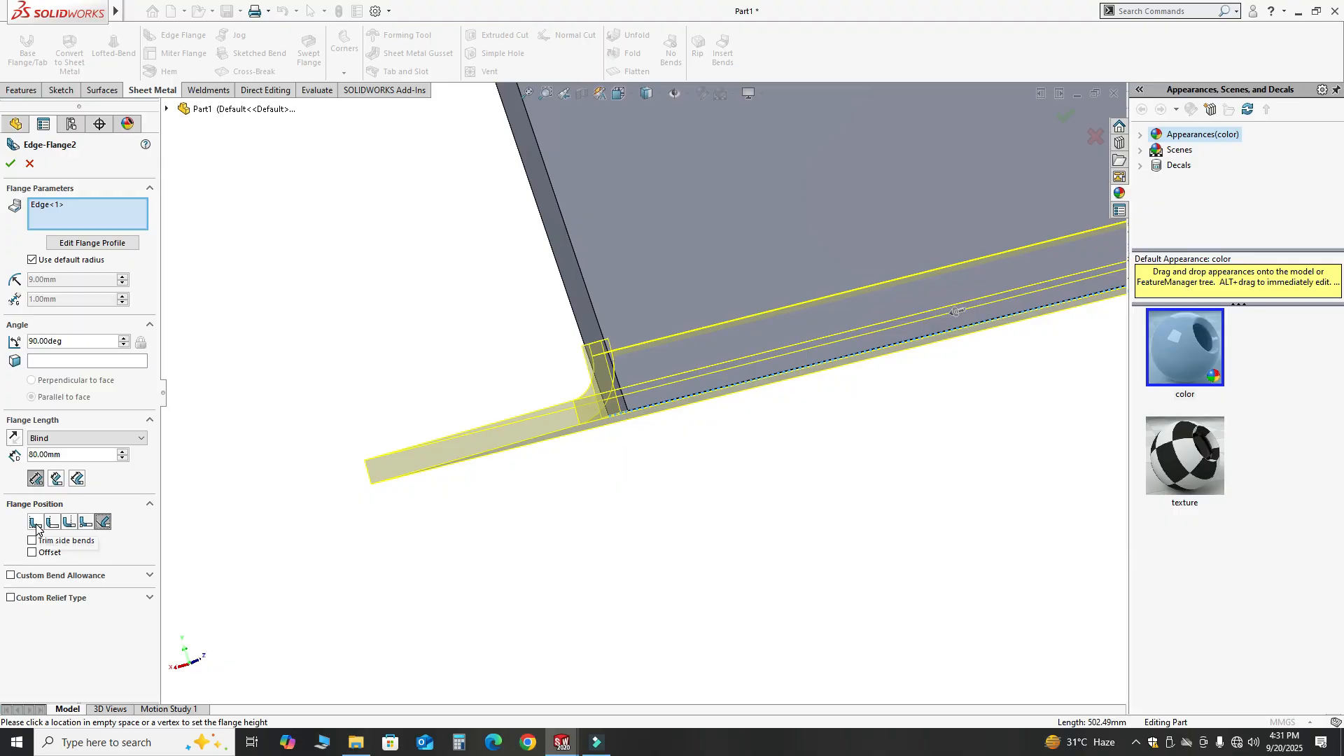
{"action": "scroll", "coordinate": [610, 356], "scroll_direction": "down", "scroll_amount": 4}
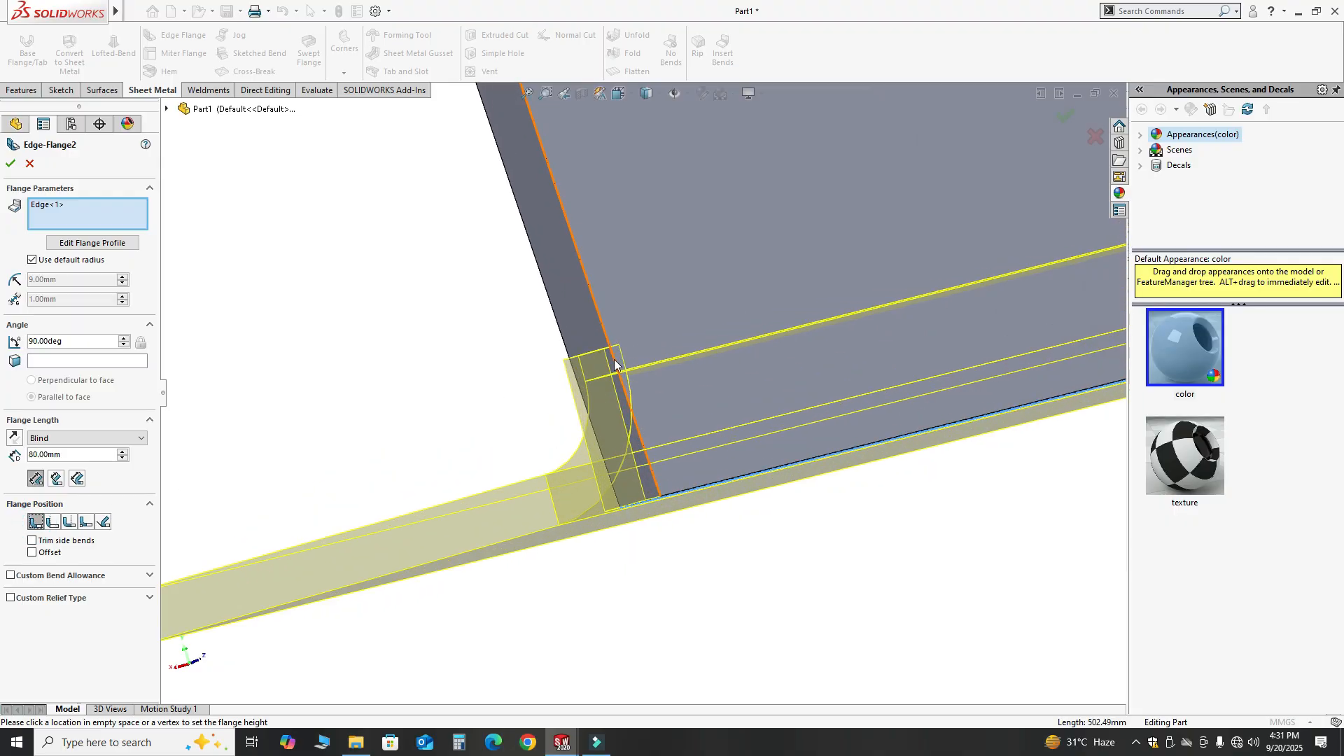
{"action": "middle_click_drag", "start_coordinate": [615, 358], "coordinate": [571, 445]}
{"action": "left_click", "coordinate": [11, 163]}
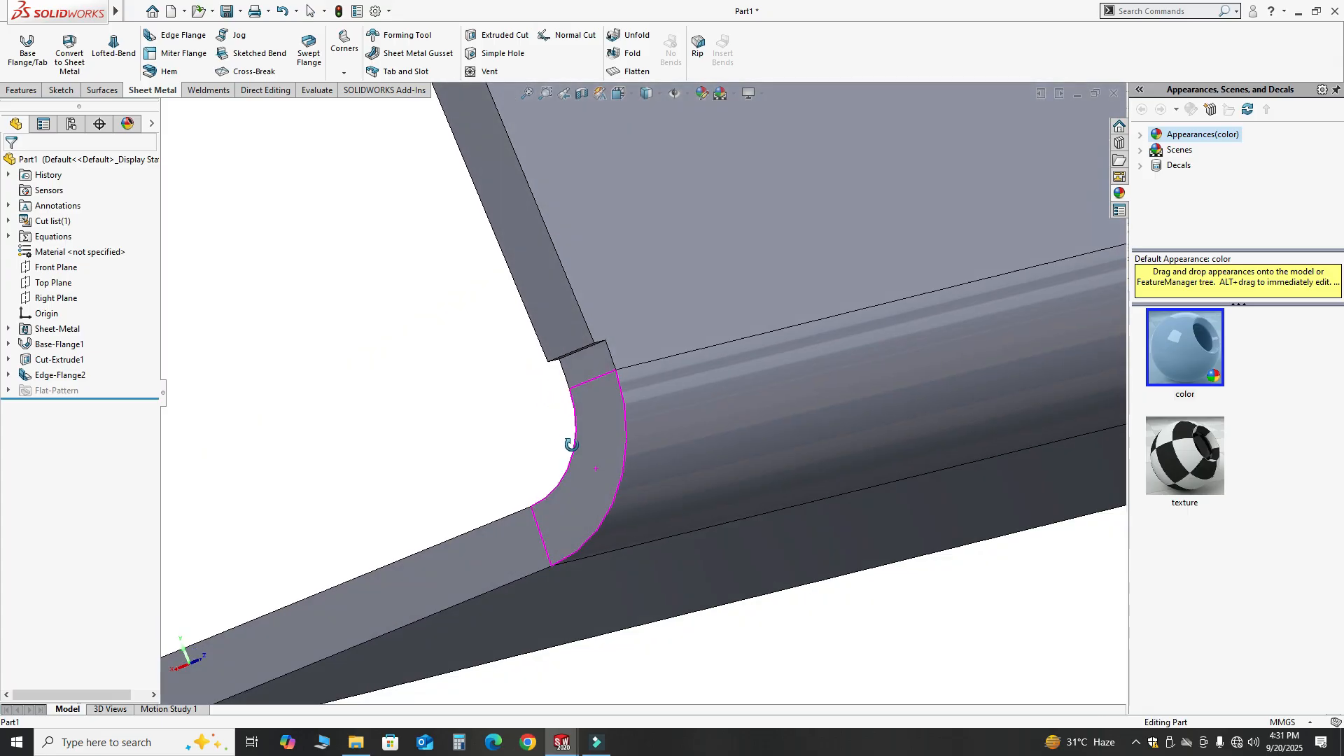
Step: Edit the lower edge flange and change its flange position to Bend Outside
{"action": "left_click", "coordinate": [56, 375]}
{"action": "left_click", "coordinate": [56, 333]}
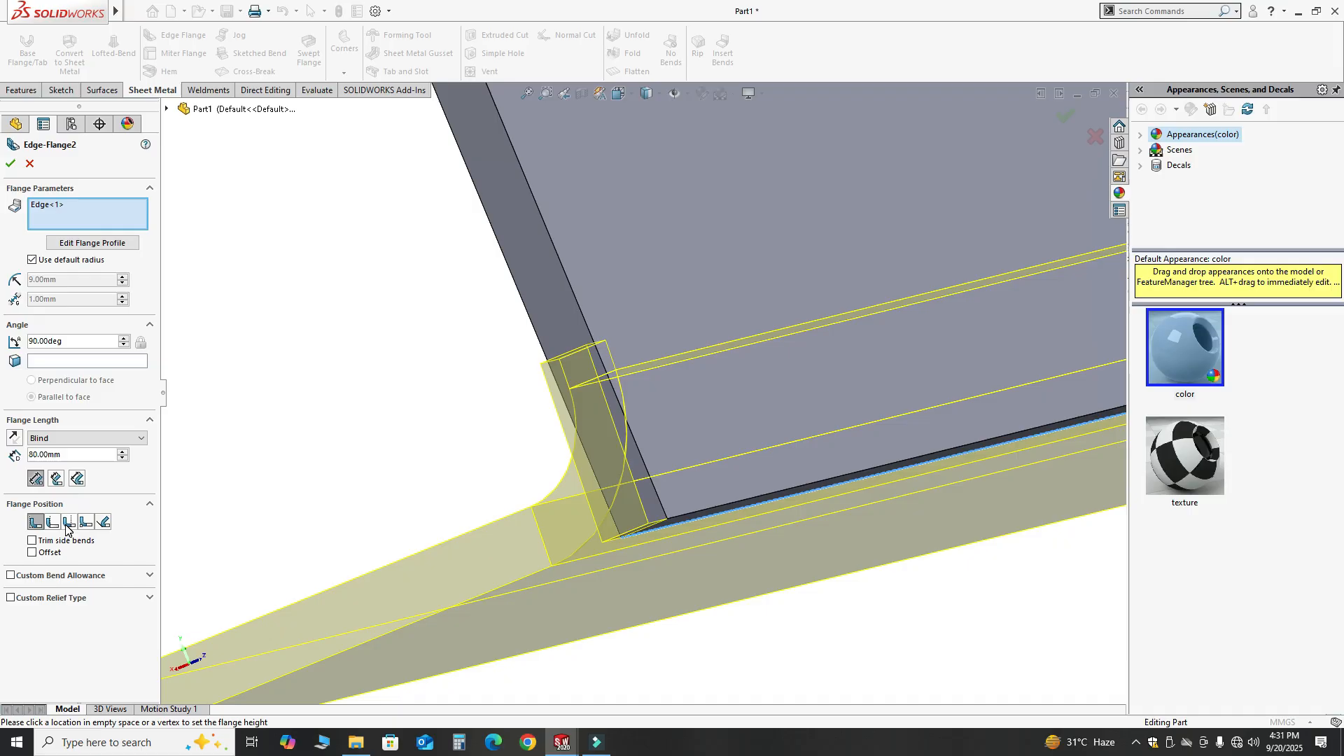
{"action": "left_click", "coordinate": [68, 522]}
{"action": "middle_click_drag", "start_coordinate": [549, 460], "coordinate": [742, 392]}
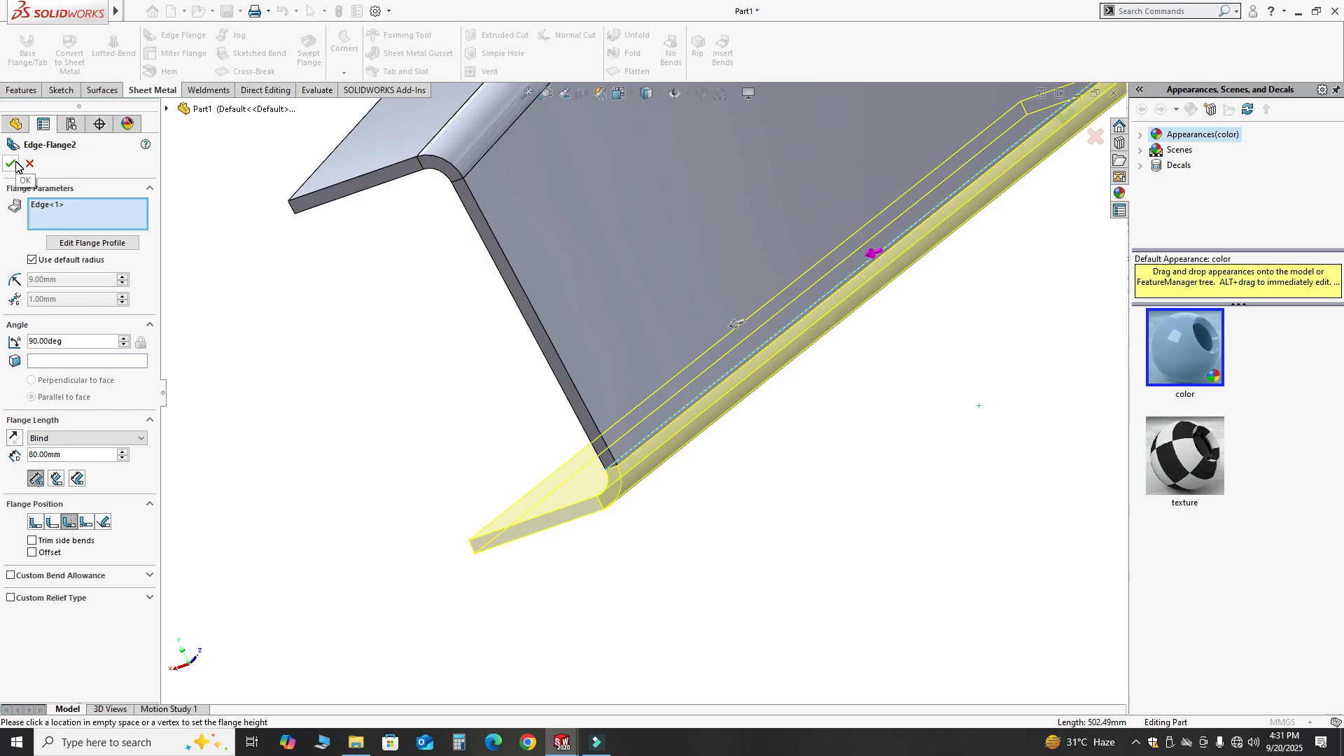
{"action": "left_click", "coordinate": [11, 164]}
Step: Flatten the channel to examine its flat pattern, return it to the folded state and inspect the folded part all around
{"action": "middle_click_drag", "start_coordinate": [534, 456], "coordinate": [870, 332]}
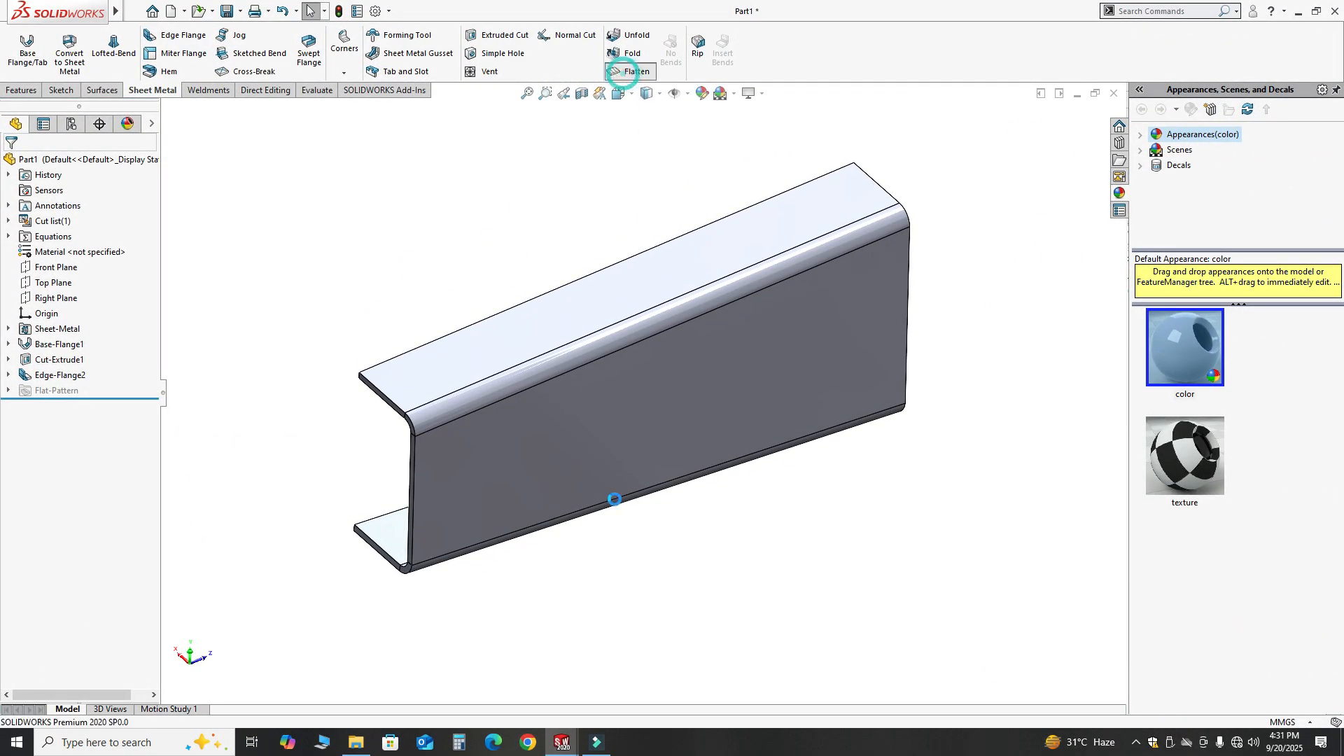
{"action": "middle_click_drag", "start_coordinate": [612, 510], "coordinate": [540, 308]}
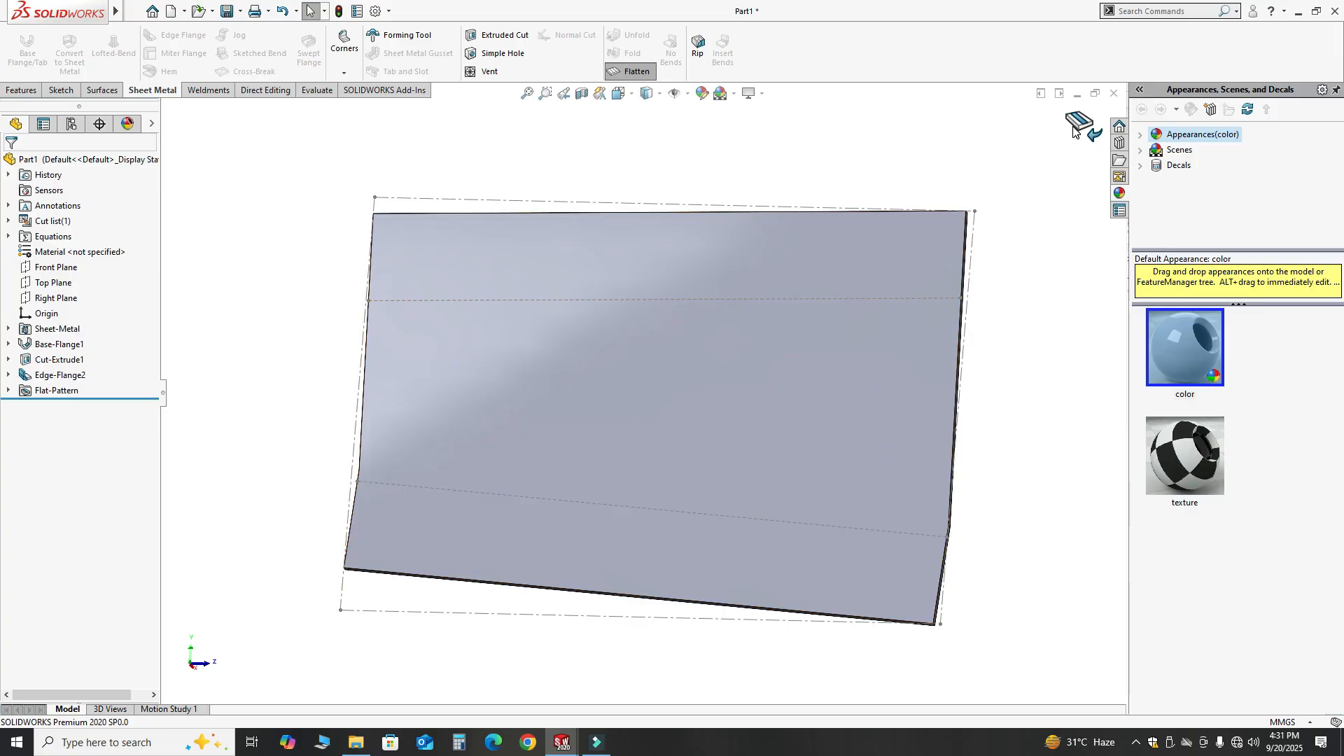
{"action": "middle_click_drag", "start_coordinate": [947, 219], "coordinate": [686, 301]}
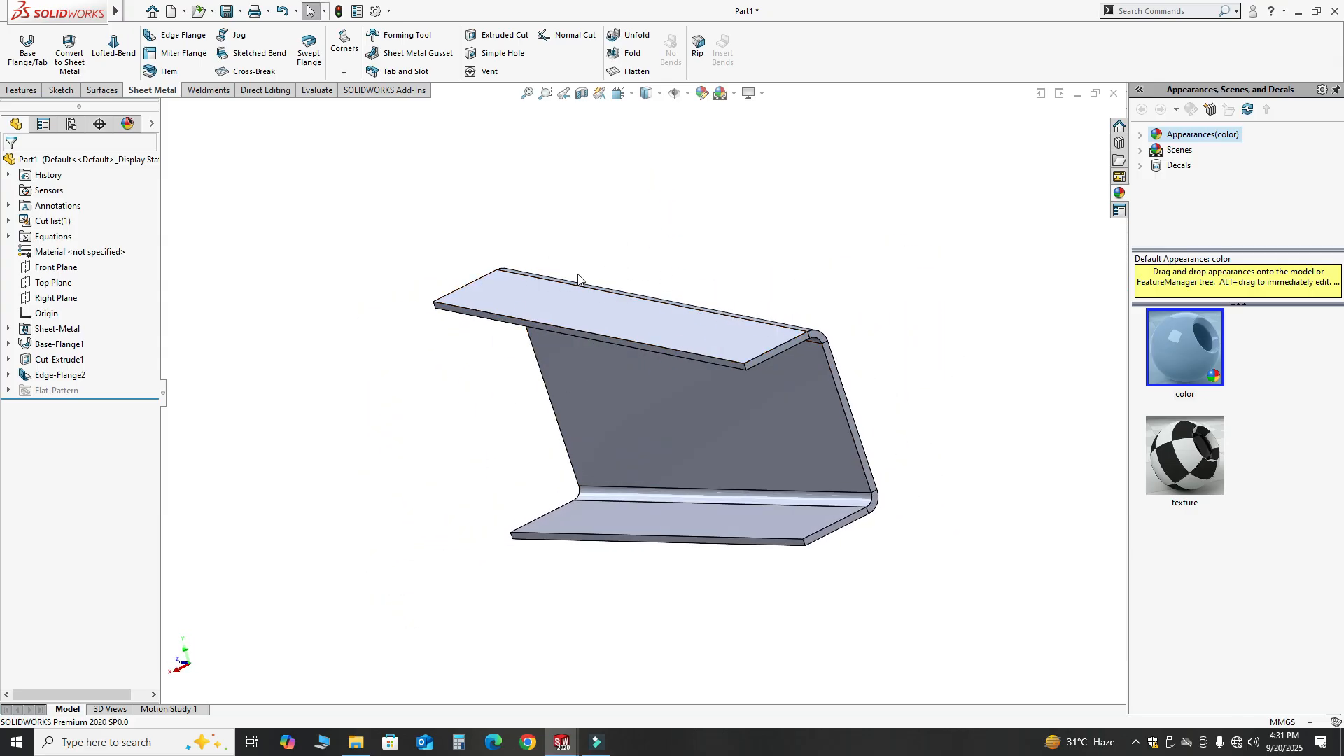
{"action": "middle_click_drag", "start_coordinate": [685, 384], "coordinate": [861, 303]}
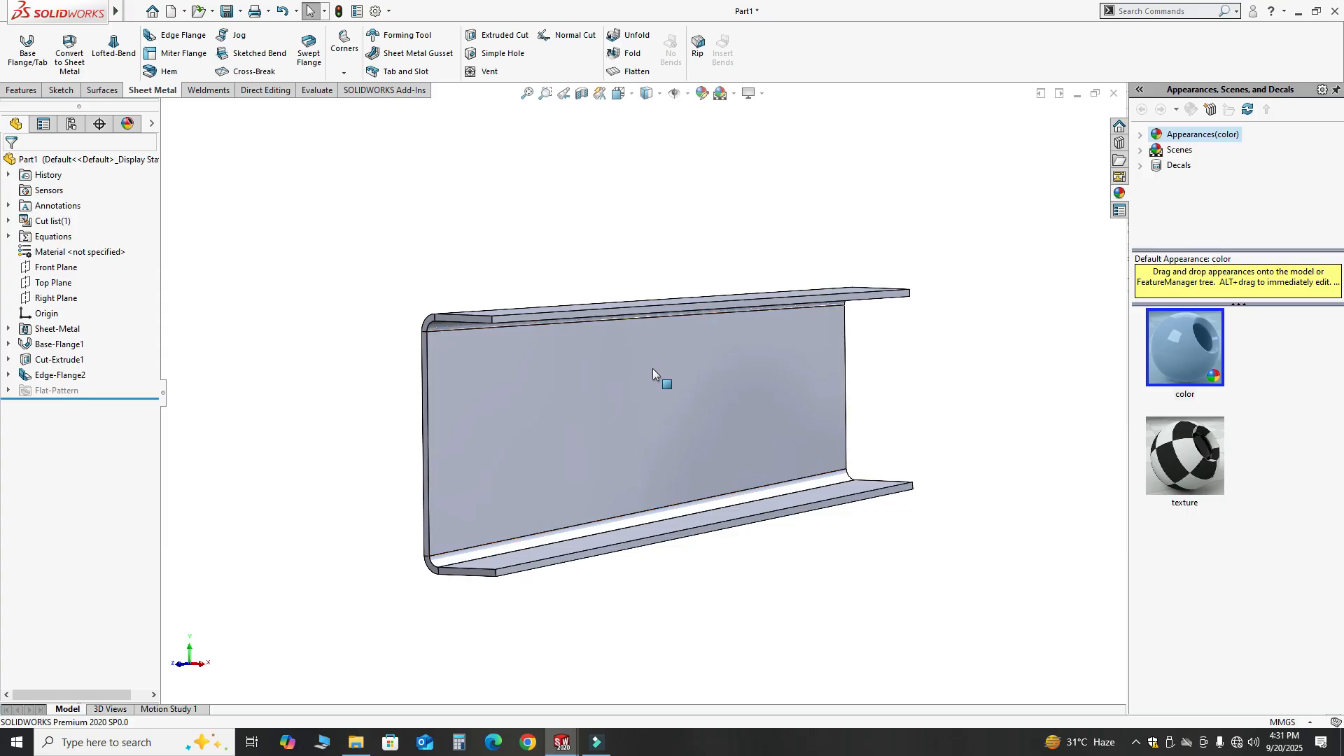
{"action": "middle_click_drag", "start_coordinate": [653, 368], "coordinate": [636, 275]}
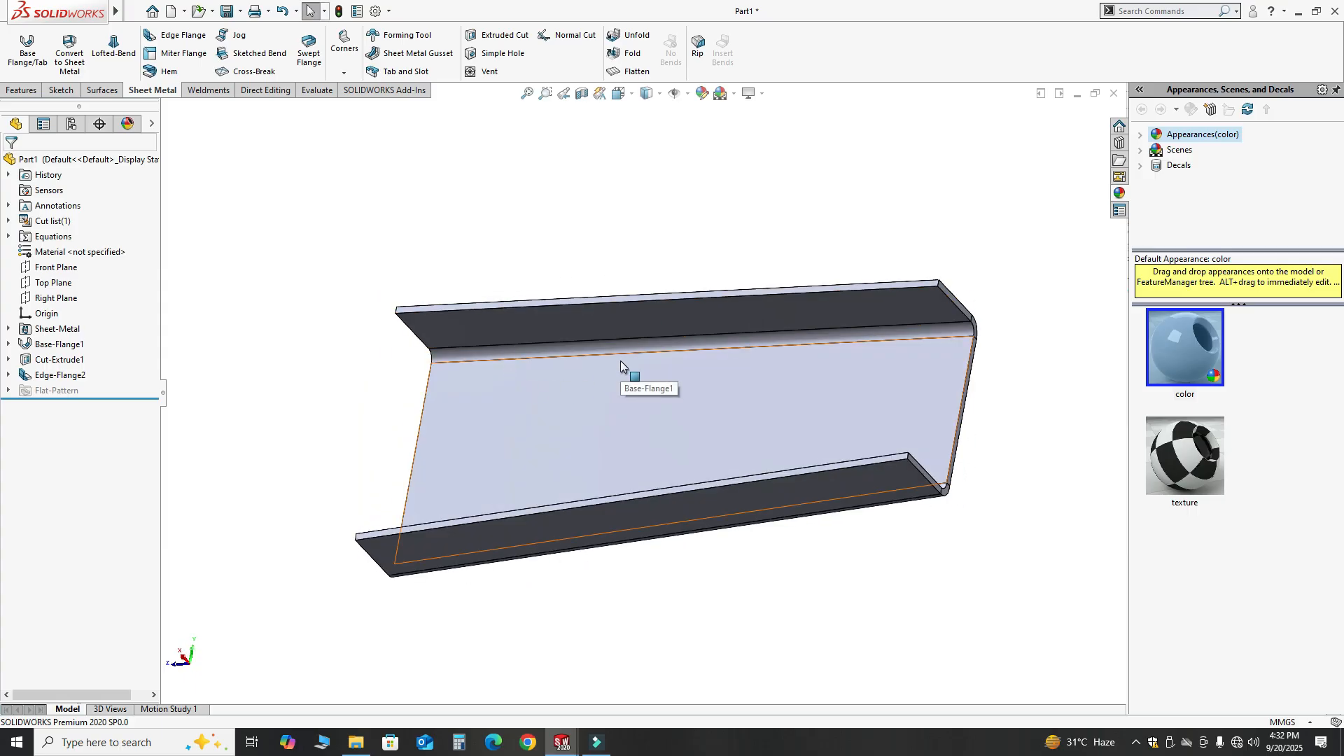
{"action": "middle_click_drag", "start_coordinate": [687, 440], "coordinate": [646, 464]}
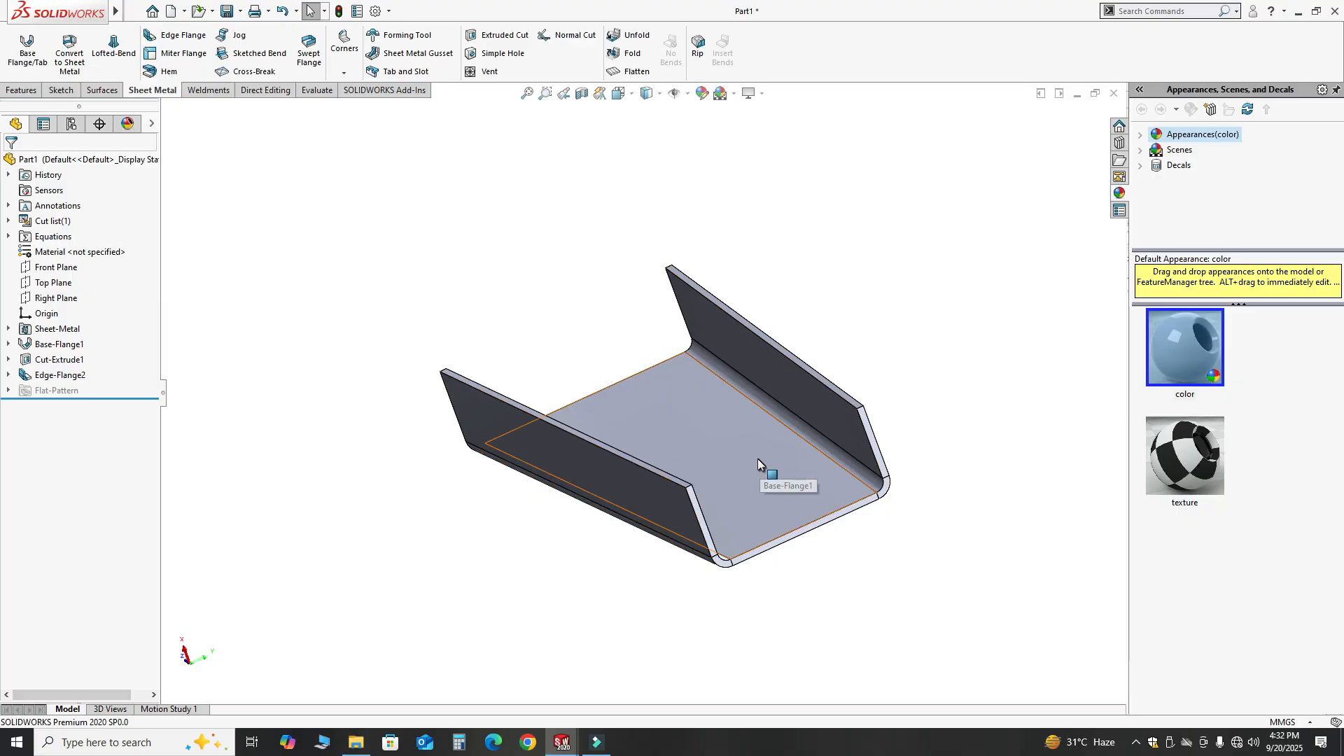
{"action": "middle_click_drag", "start_coordinate": [1011, 507], "coordinate": [679, 285]}
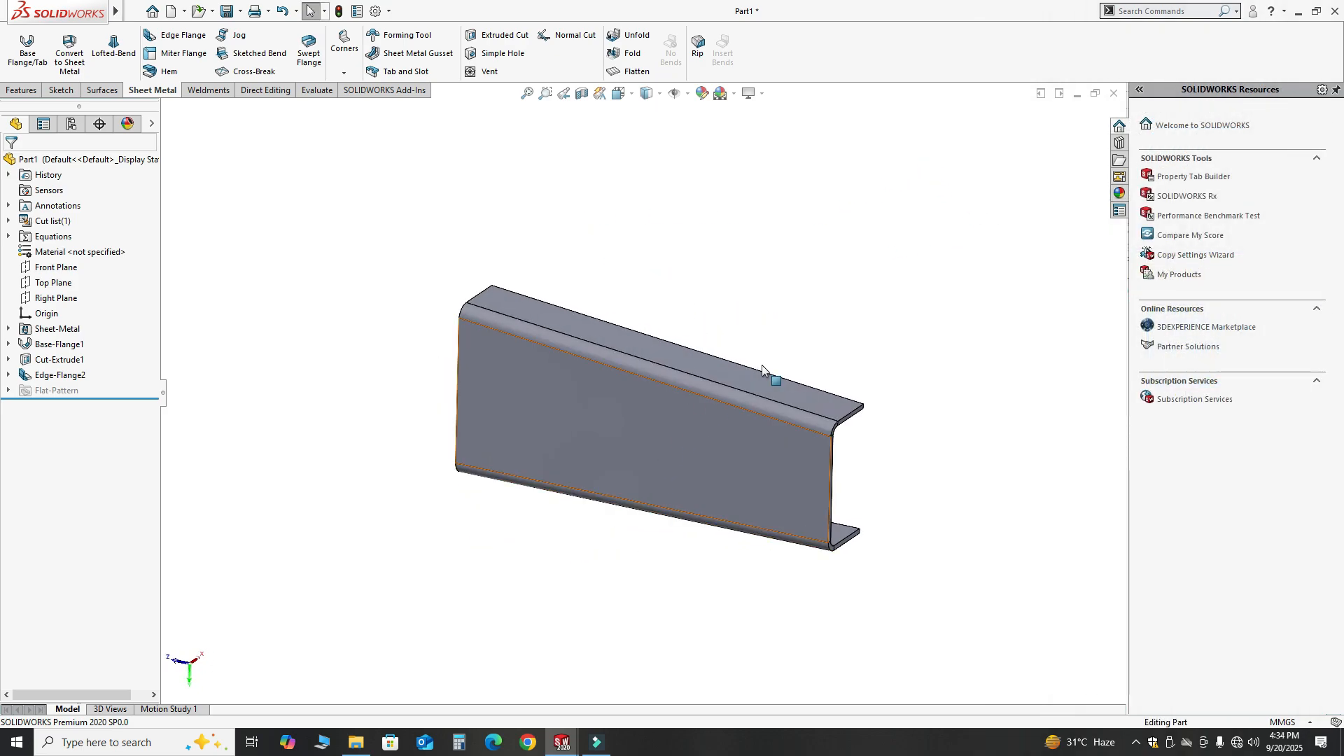
Step: Open the Steel category of the Metal appearances
{"action": "left_click", "coordinate": [1117, 195]}
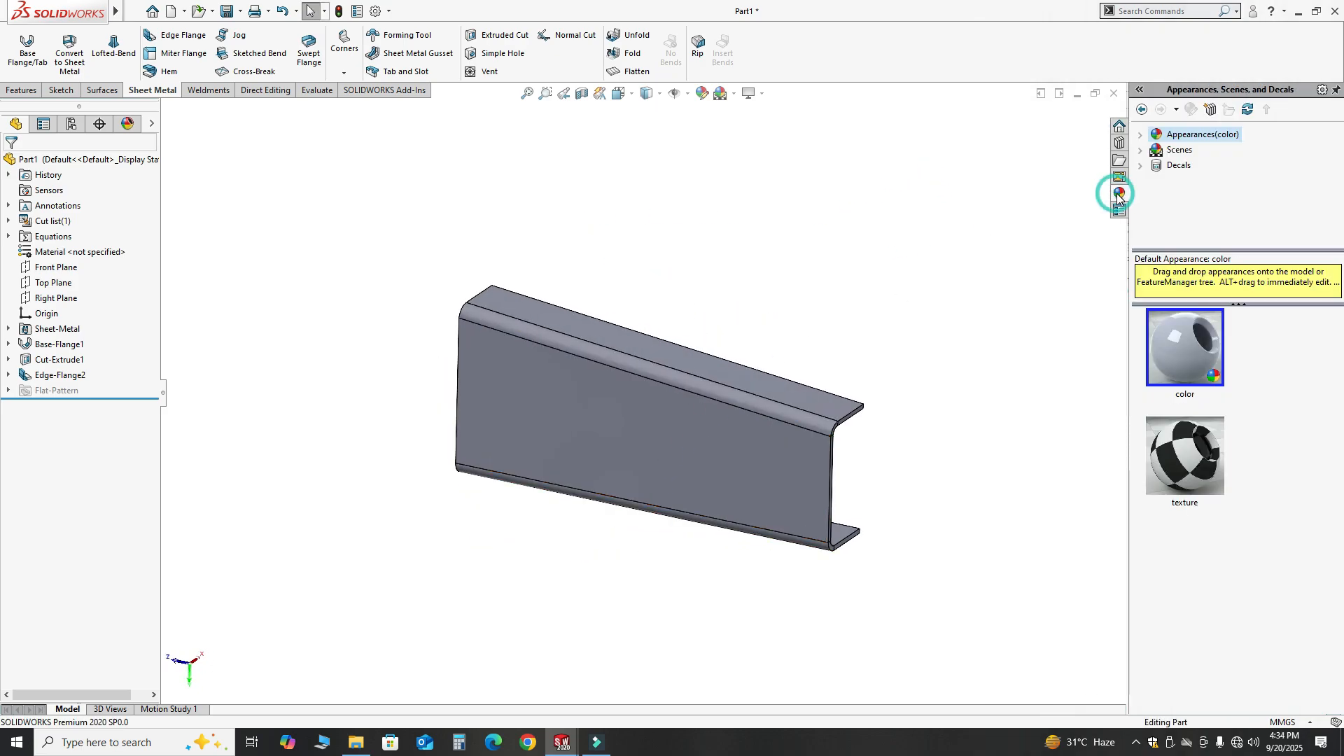
{"action": "left_click", "coordinate": [1140, 134]}
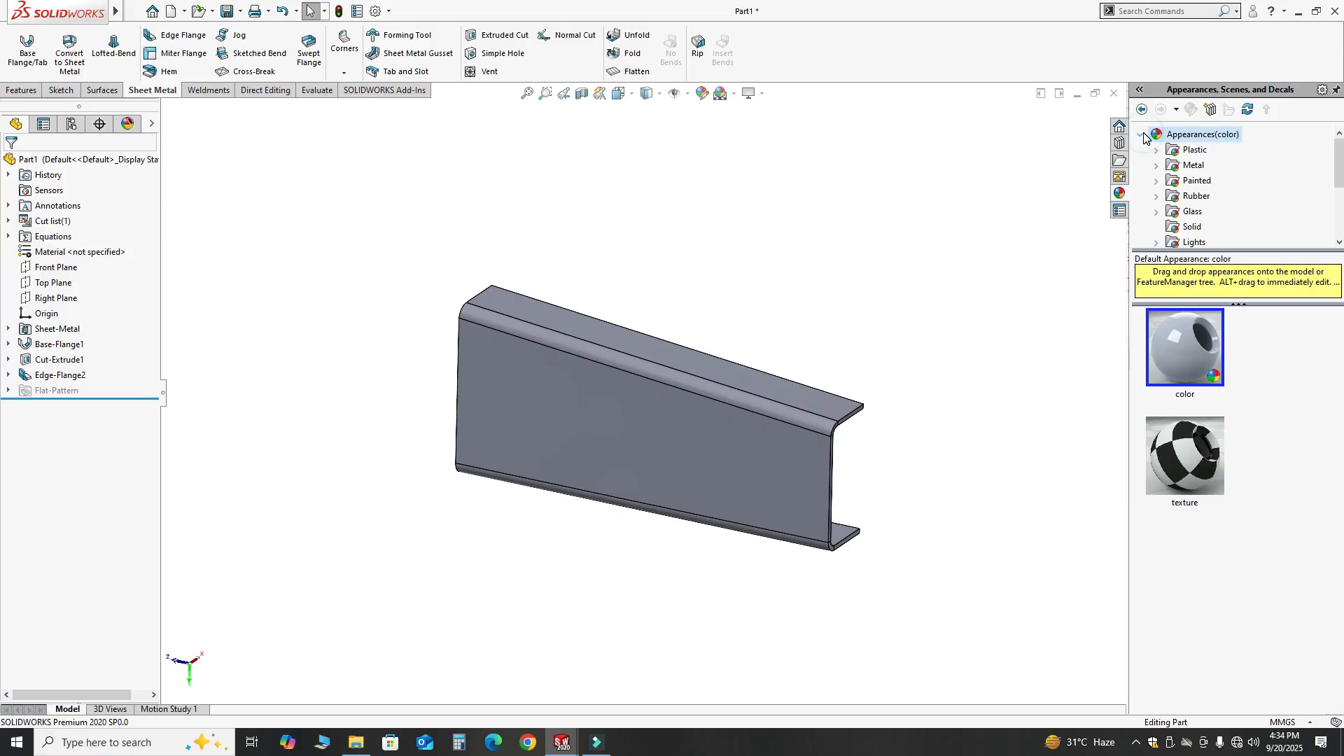
{"action": "left_click", "coordinate": [1156, 166]}
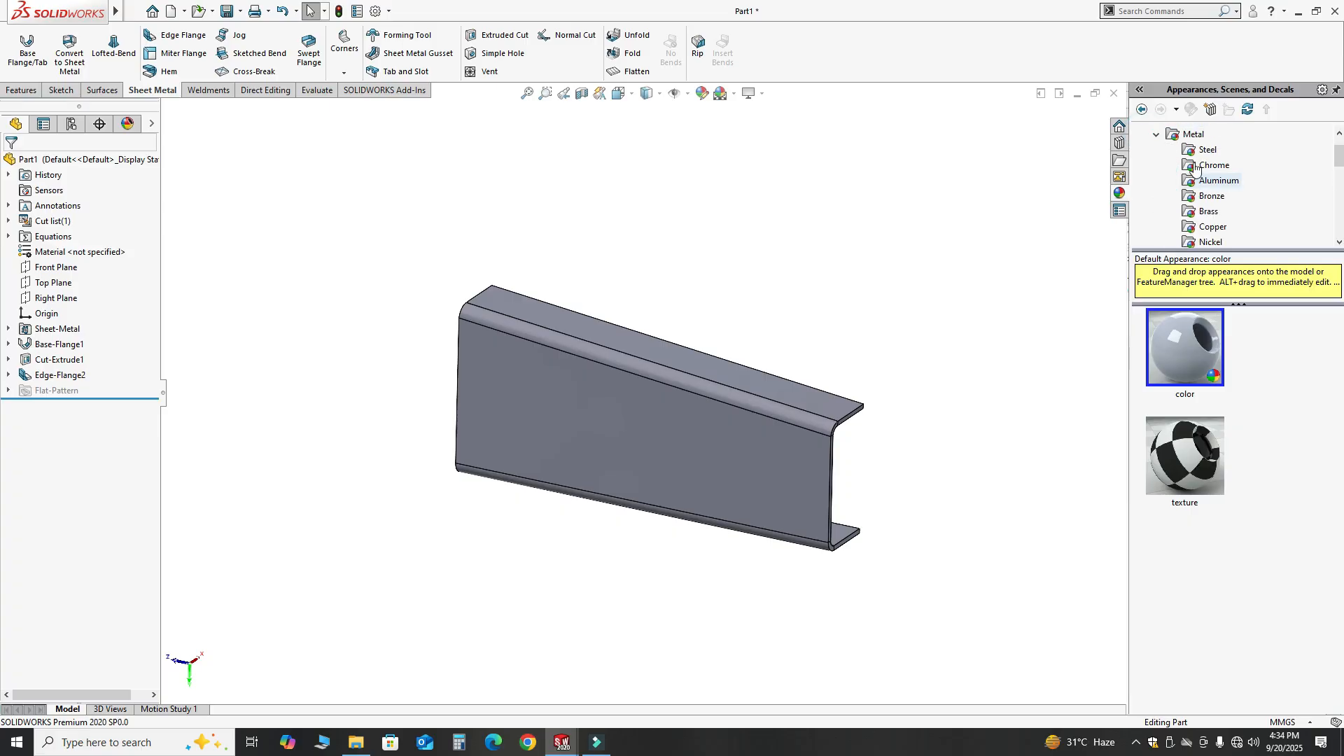
{"action": "scroll", "coordinate": [1197, 172], "scroll_direction": "down", "scroll_amount": 1}
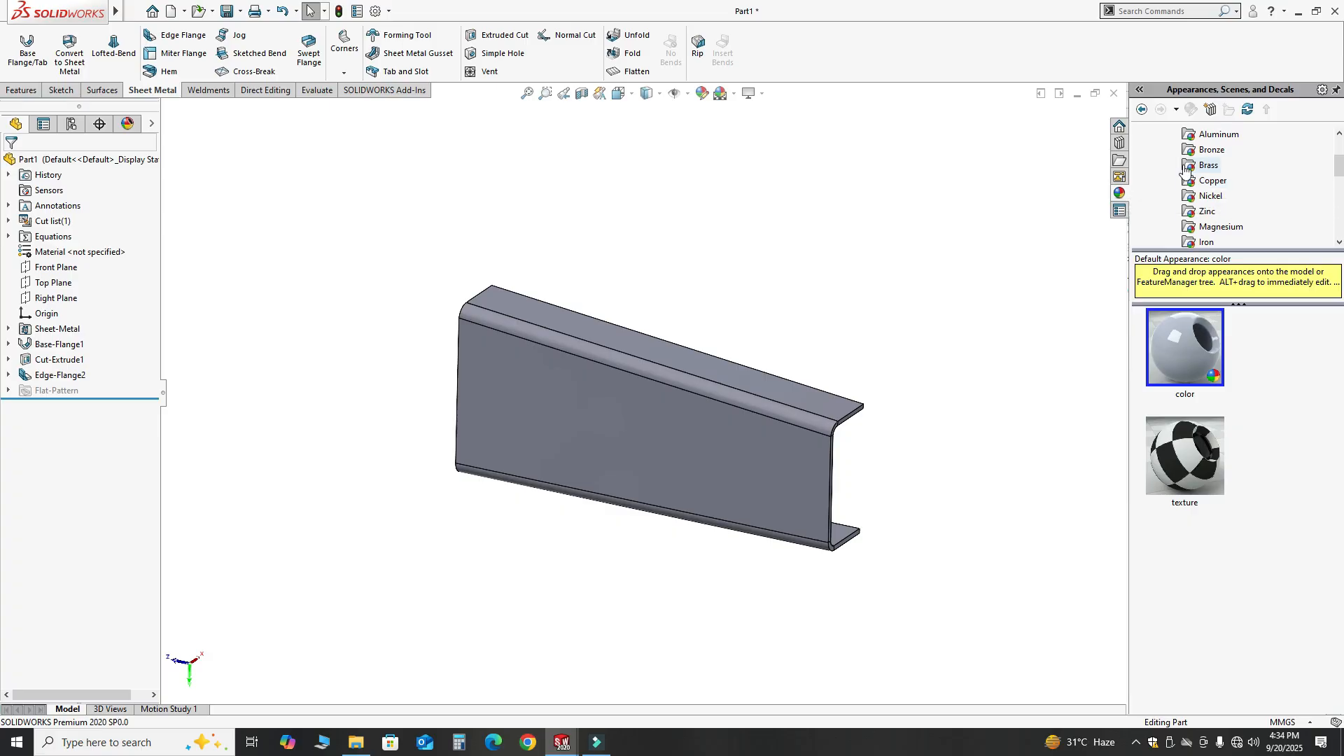
{"action": "scroll", "coordinate": [1186, 168], "scroll_direction": "up", "scroll_amount": 1}
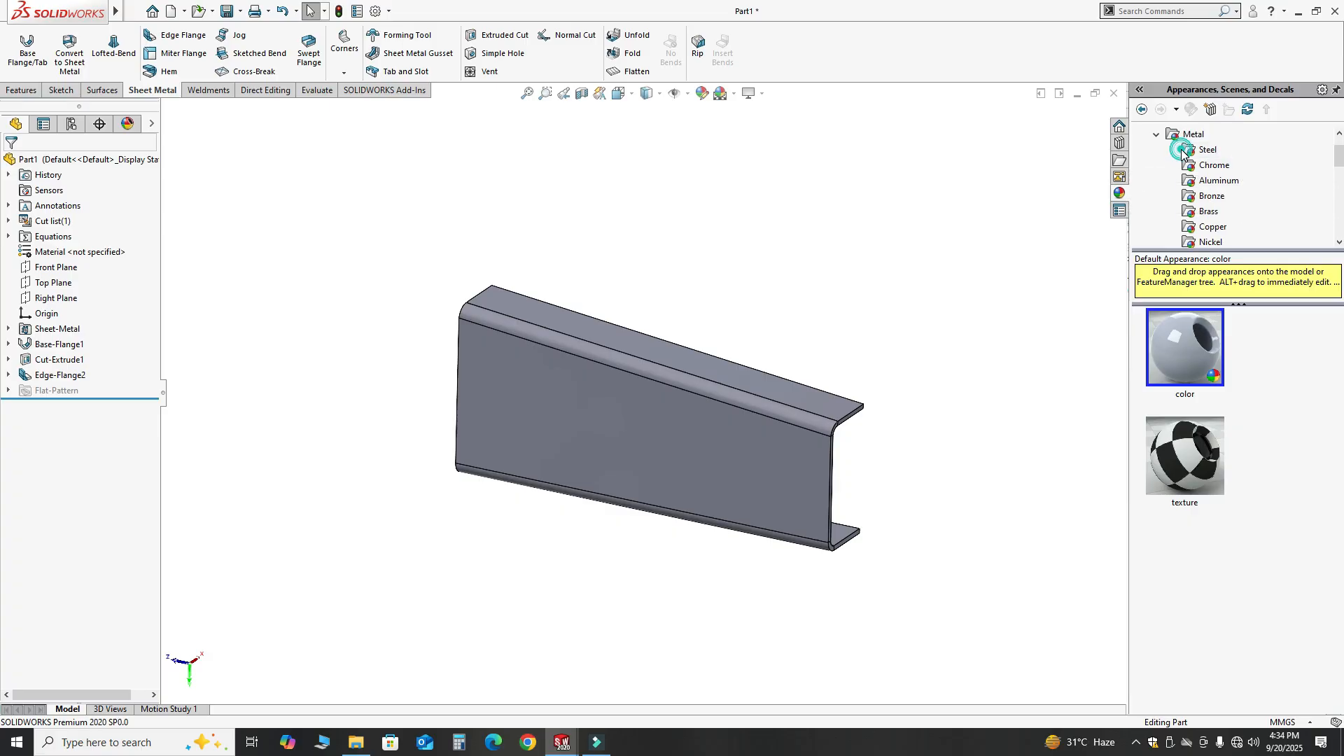
{"action": "left_click", "coordinate": [1193, 150]}
Step: Apply the matte steel appearance to the channel and inspect the finish up close
{"action": "scroll", "coordinate": [1169, 457], "scroll_direction": "down", "scroll_amount": 2}
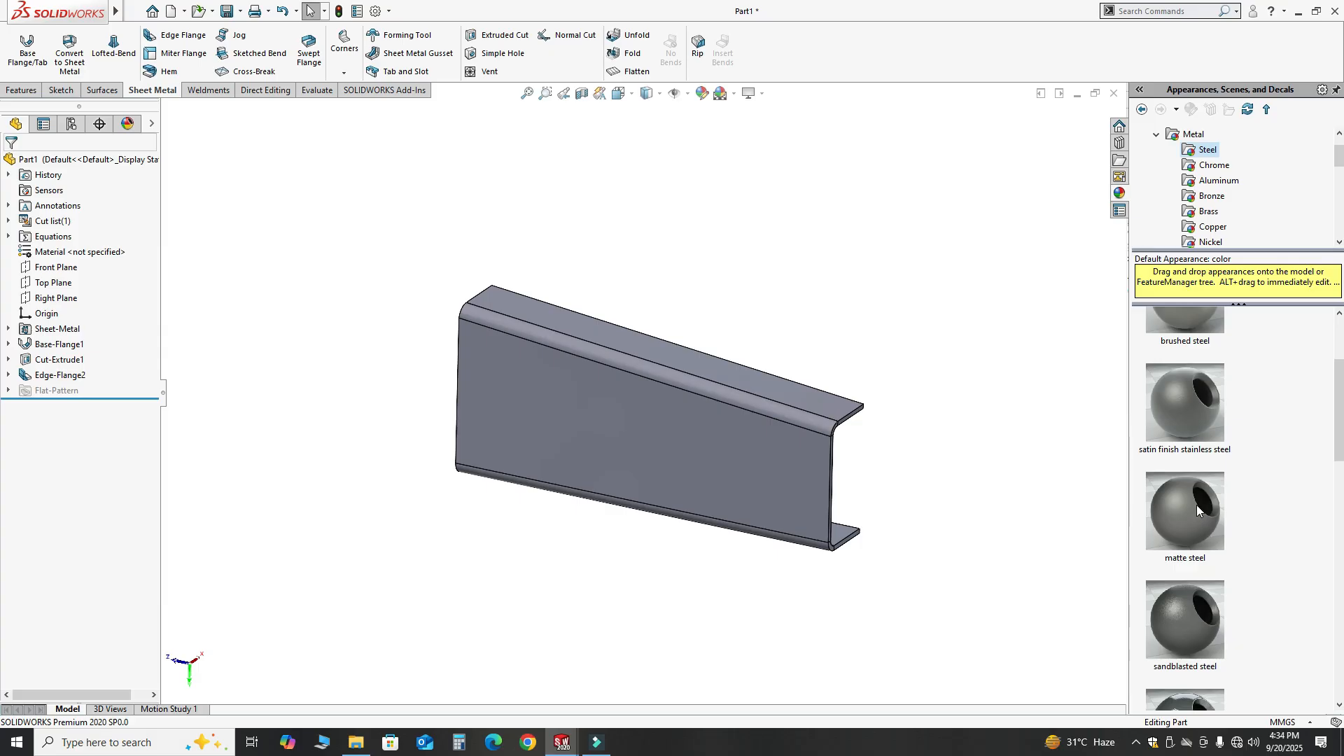
{"action": "left_click_drag", "start_coordinate": [1195, 505], "coordinate": [653, 417]}
{"action": "scroll", "coordinate": [653, 417], "scroll_direction": "down", "scroll_amount": 5}
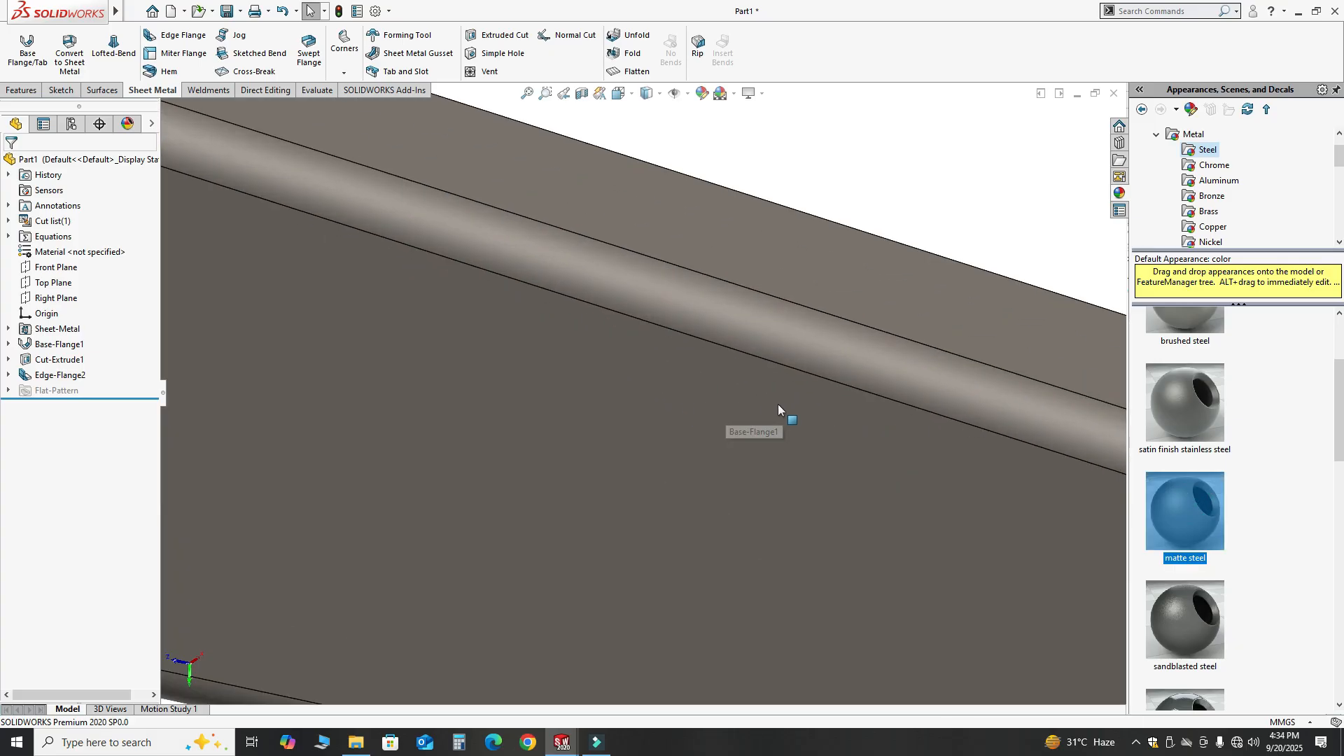
{"action": "middle_click_drag", "start_coordinate": [779, 406], "coordinate": [826, 418]}
Step: Apply the cast carbon steel appearance to the whole channel and check it on all sides
{"action": "scroll", "coordinate": [1203, 531], "scroll_direction": "down", "scroll_amount": 3}
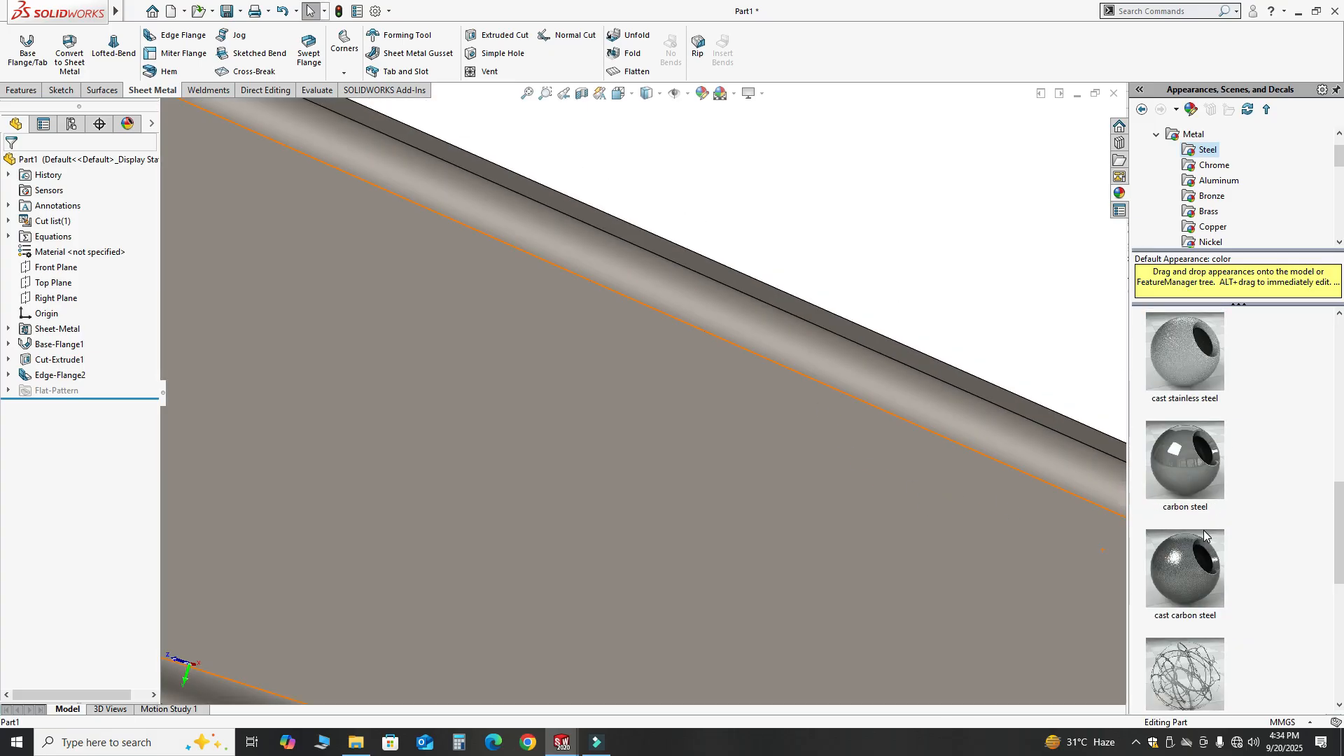
{"action": "left_click", "coordinate": [1190, 570]}
{"action": "left_click_drag", "start_coordinate": [1118, 550], "coordinate": [901, 452]}
{"action": "scroll", "coordinate": [901, 448], "scroll_direction": "up", "scroll_amount": 6}
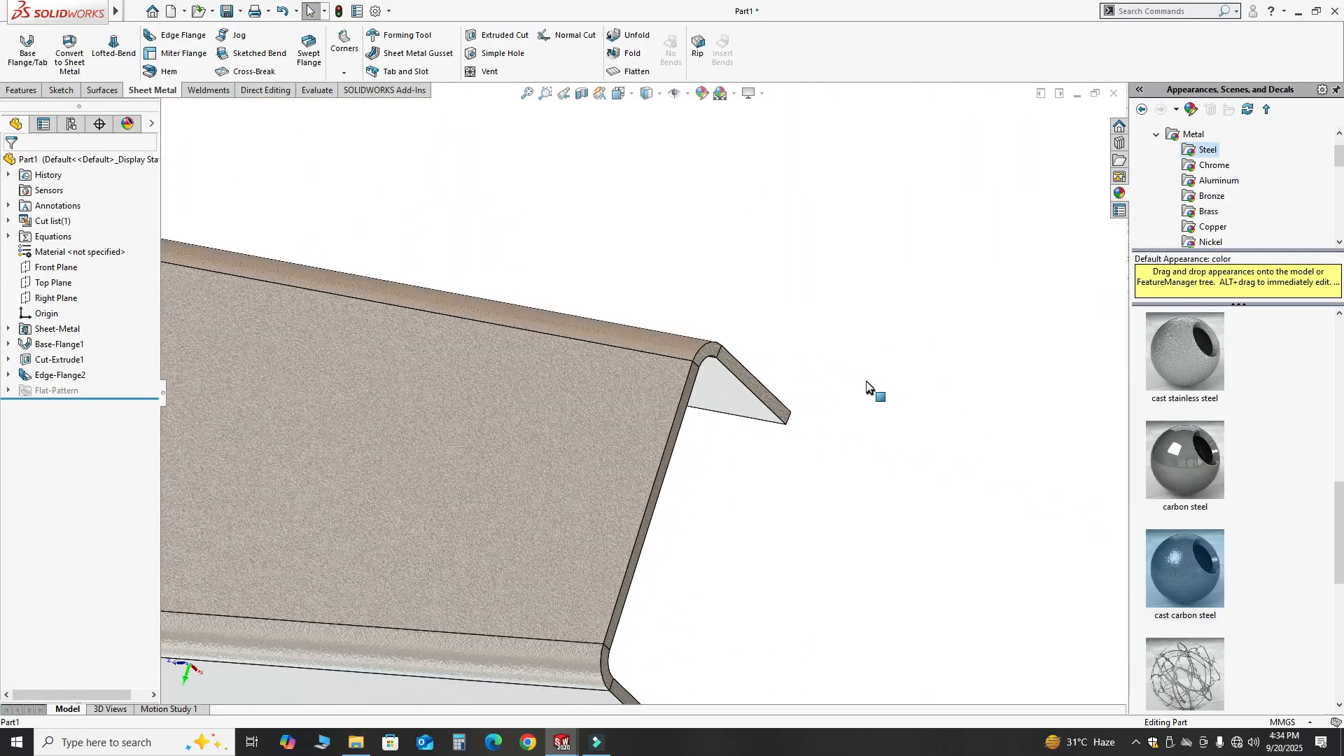
{"action": "middle_click_drag", "start_coordinate": [783, 411], "coordinate": [729, 404]}
{"action": "scroll", "coordinate": [790, 437], "scroll_direction": "up", "scroll_amount": 3}
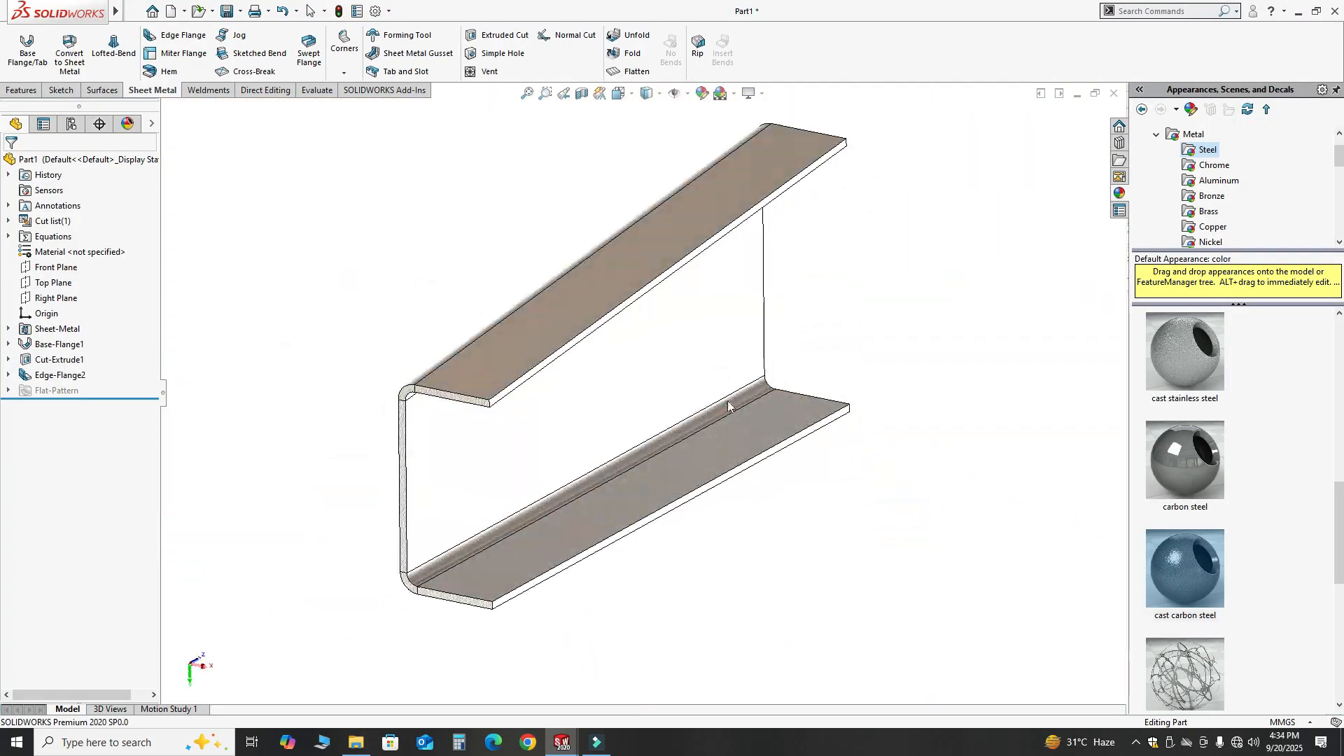
Step: Review the color, mapping and surface finish settings of the cast carbon steel appearance, leaving them unchanged
{"action": "left_click", "coordinate": [125, 124]}
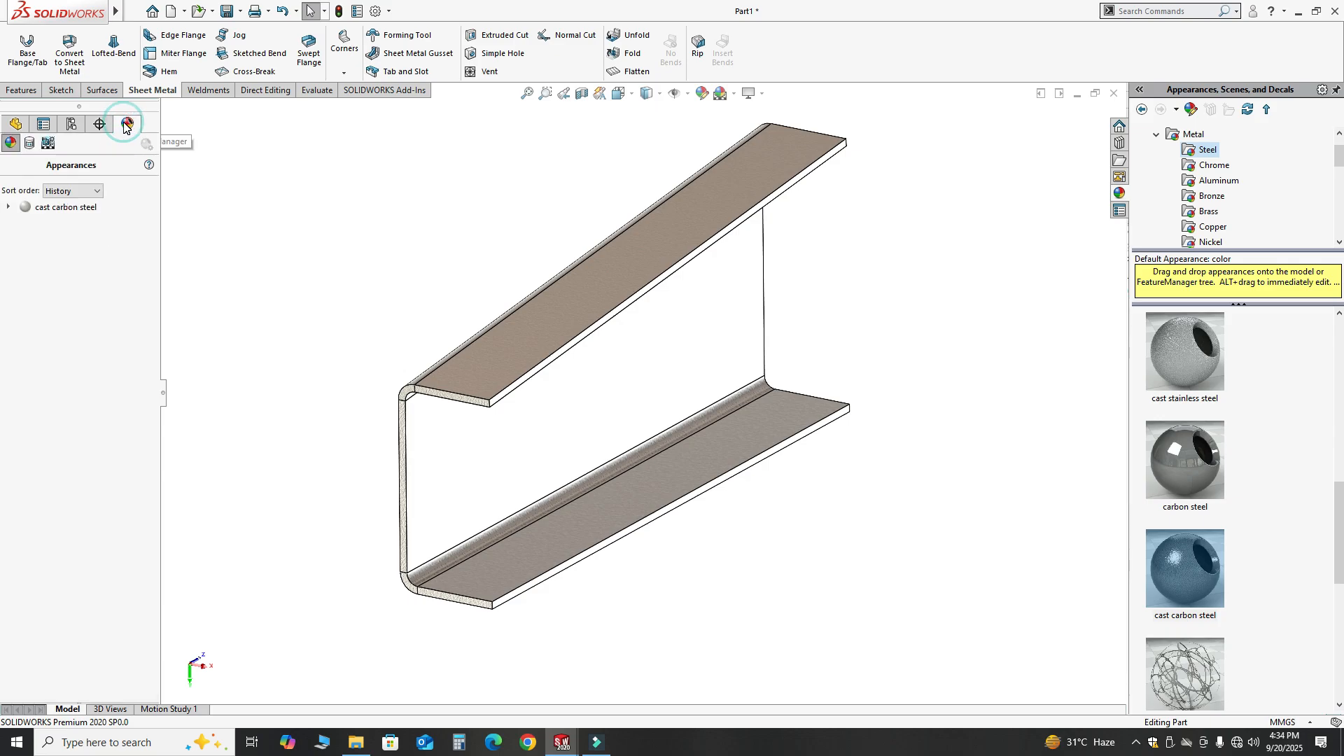
{"action": "right_click", "coordinate": [78, 207]}
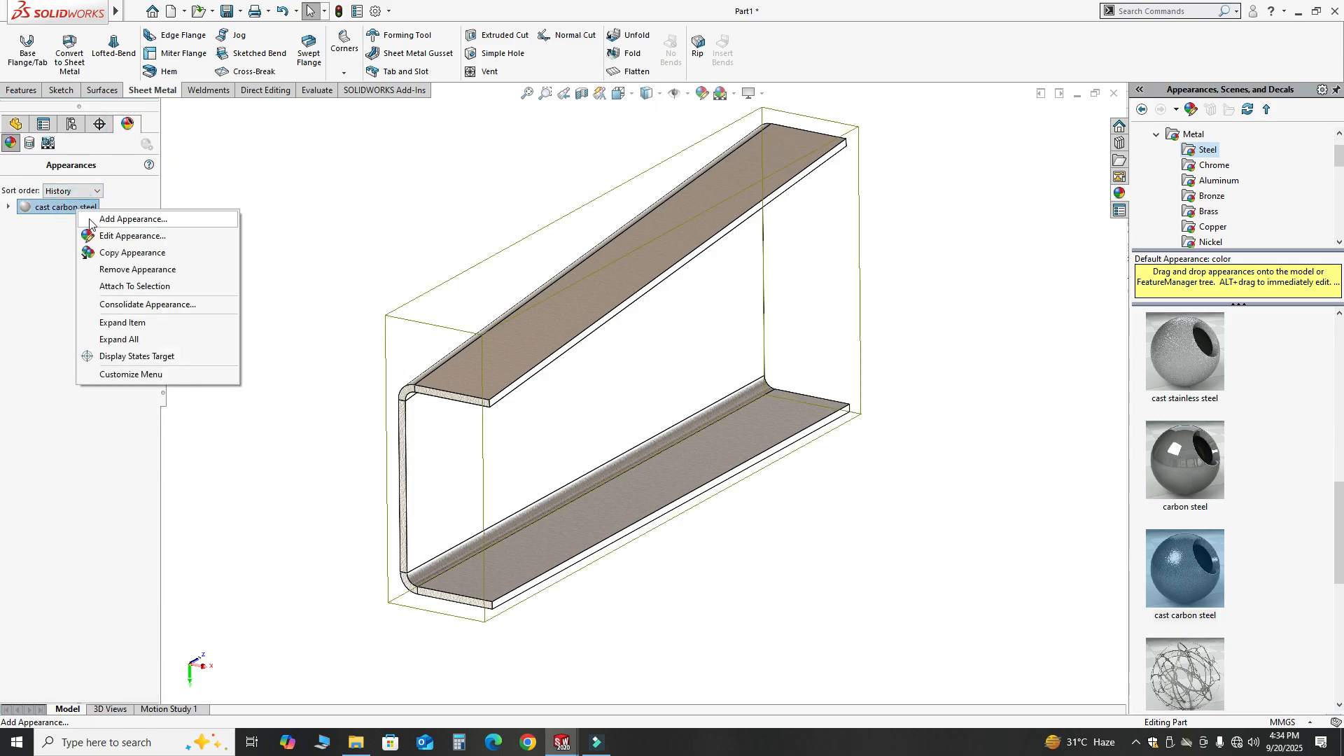
{"action": "left_click", "coordinate": [123, 237]}
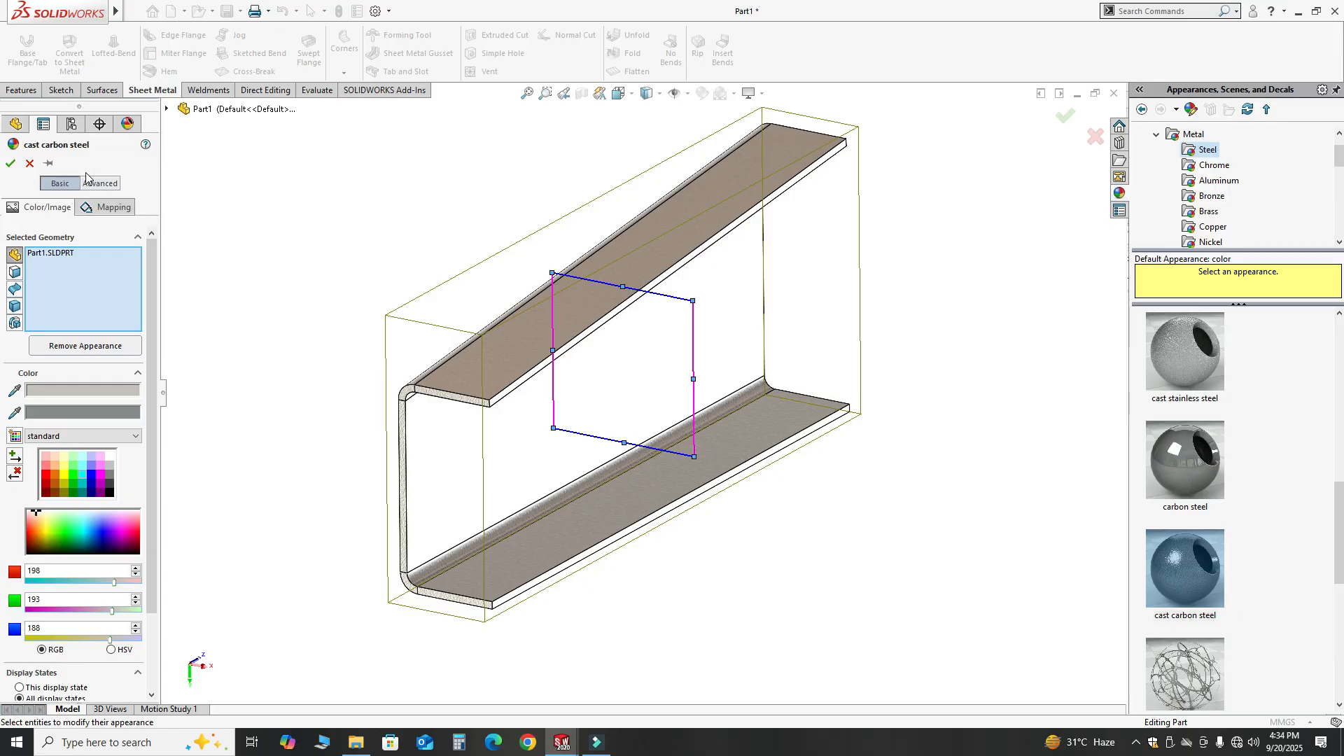
{"action": "left_click", "coordinate": [108, 209]}
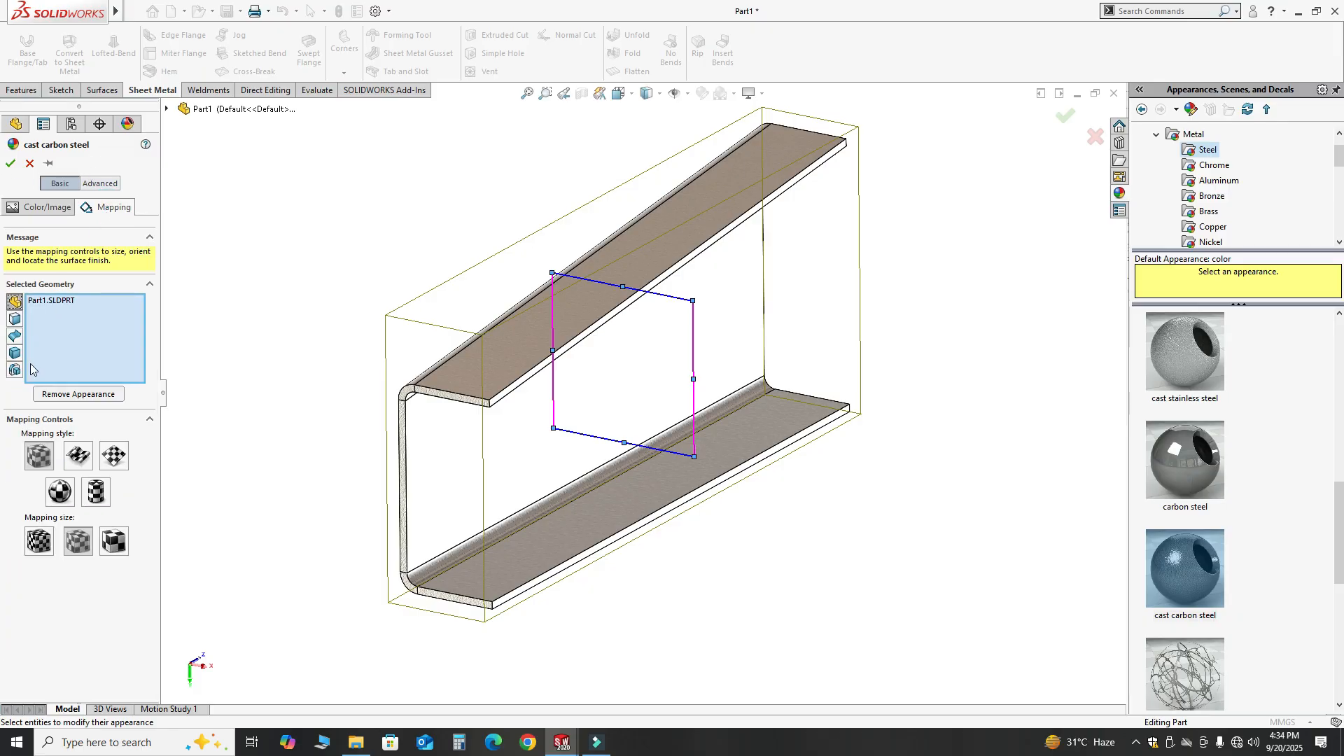
{"action": "left_click", "coordinate": [42, 208]}
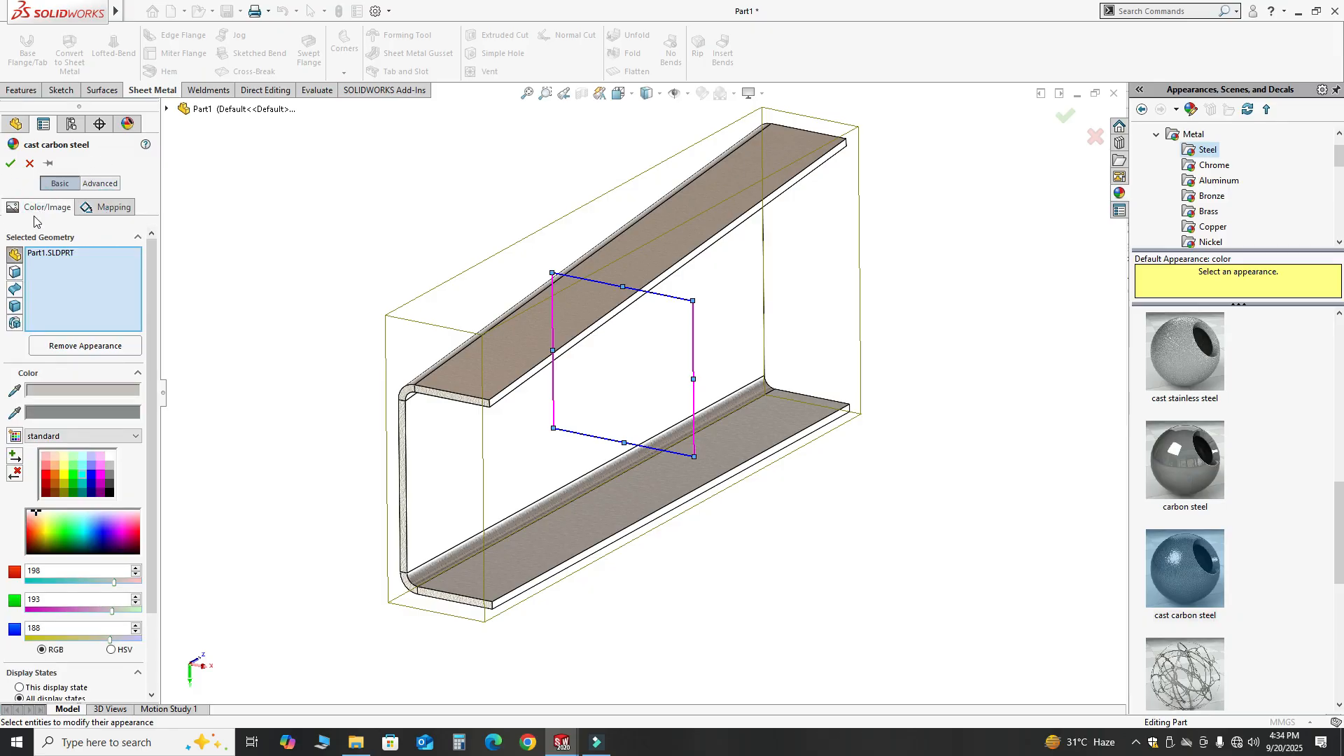
{"action": "left_click", "coordinate": [91, 184]}
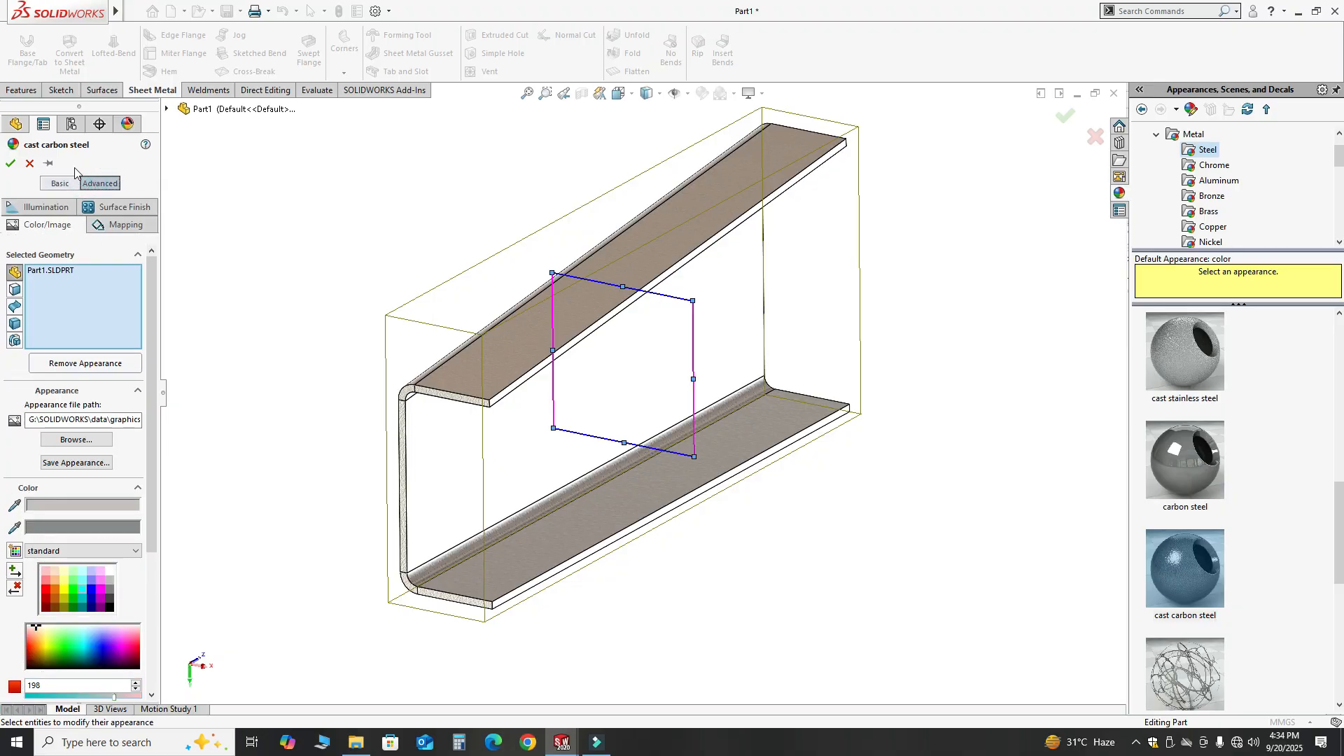
{"action": "left_click", "coordinate": [146, 208]}
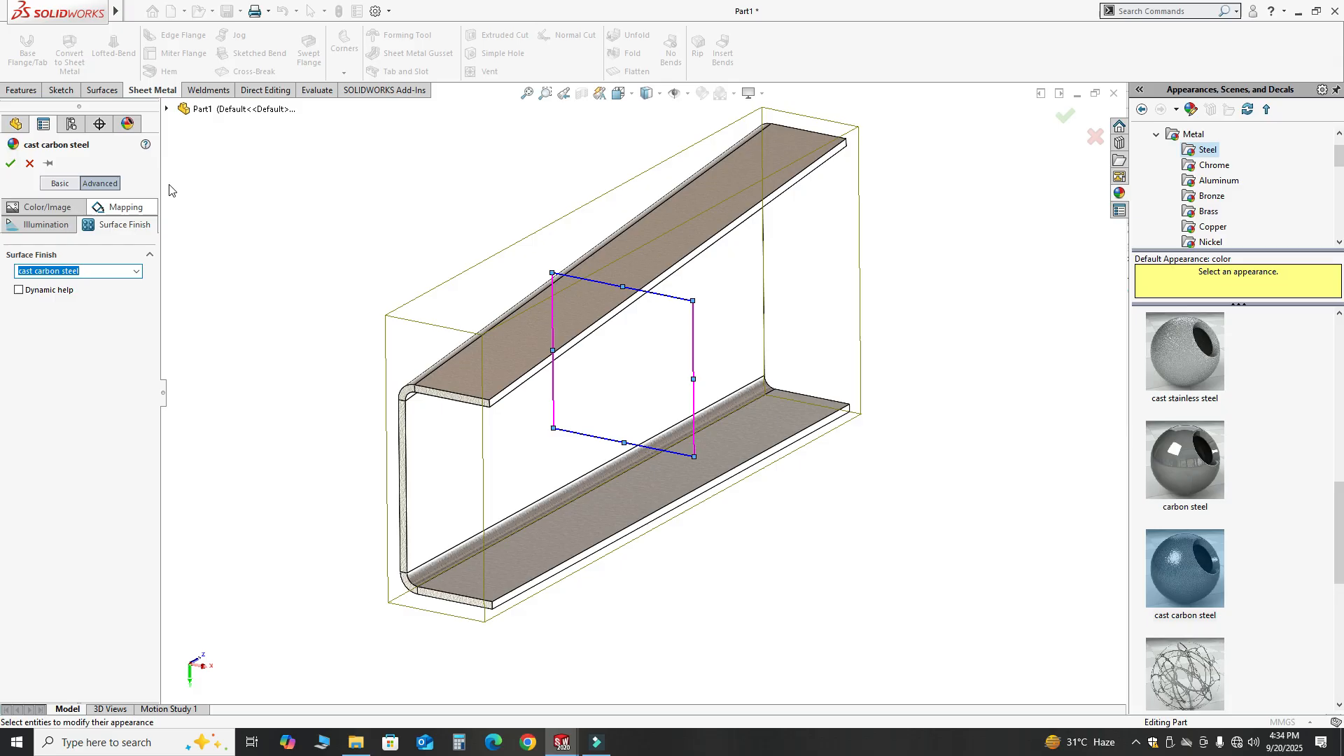
{"action": "left_click", "coordinate": [30, 163]}
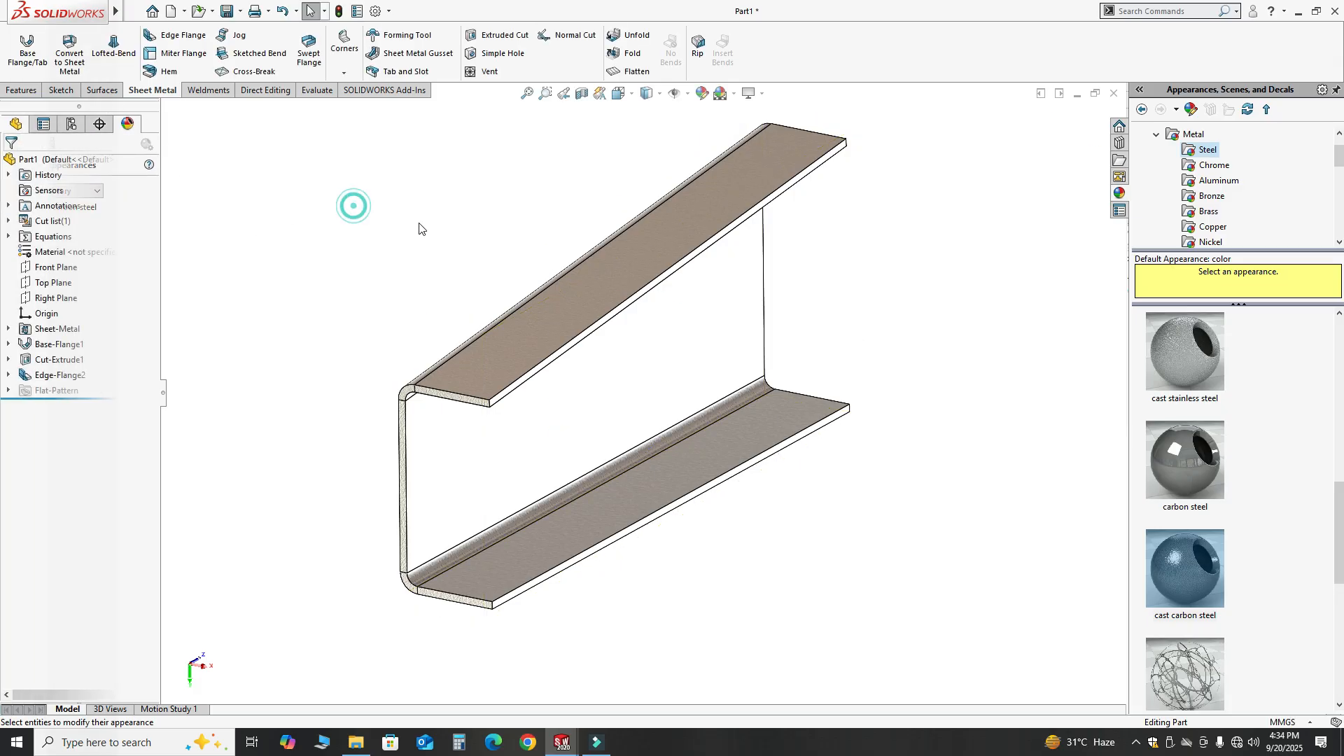
{"action": "mouse_move", "coordinate": [351, 204]}
{"action": "middle_mouse_down"}
{"action": "mouse_move", "coordinate": [463, 308]}
{"action": "mouse_move", "coordinate": [789, 309]}
{"action": "mouse_move", "coordinate": [721, 305]}
{"action": "mouse_move", "coordinate": [772, 379]}
{"action": "mouse_move", "coordinate": [664, 396]}
{"action": "mouse_move", "coordinate": [578, 387]}
{"action": "mouse_move", "coordinate": [669, 397]}
{"action": "middle_mouse_up"}
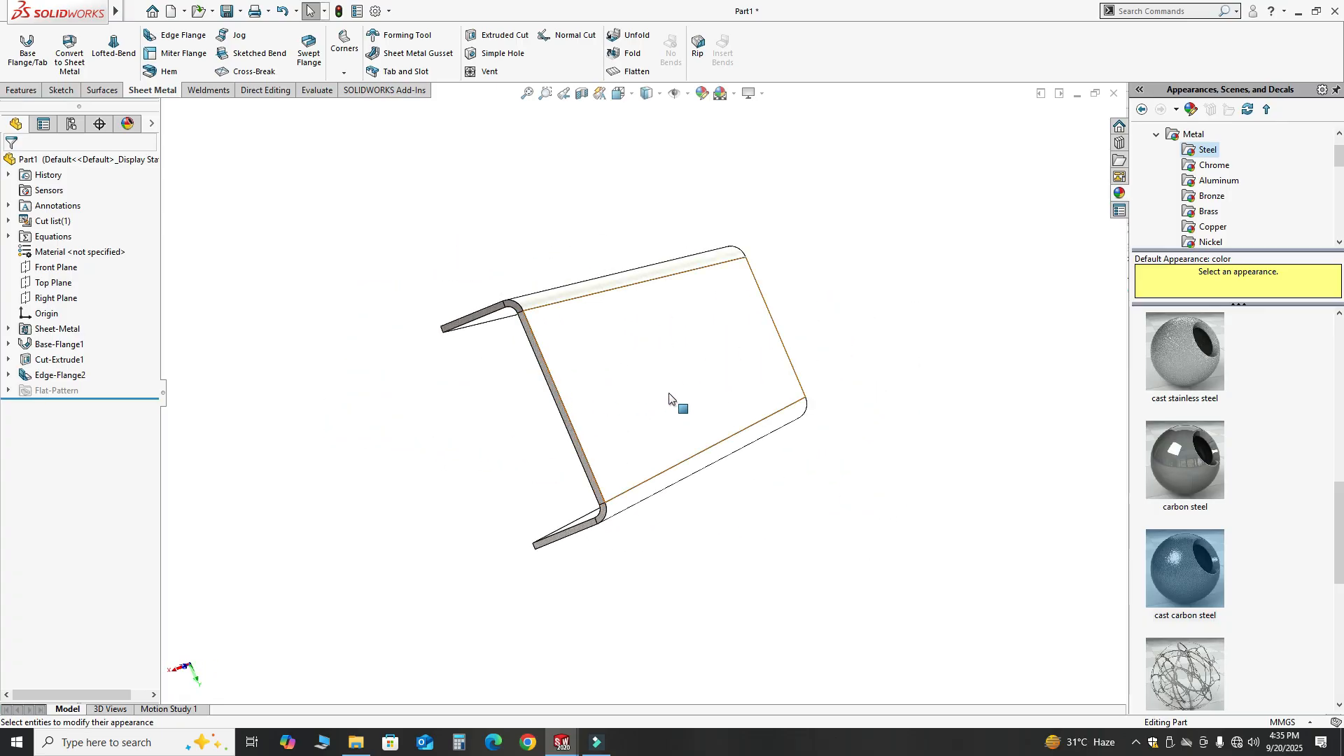
{"action": "mouse_move", "coordinate": [776, 380]}
{"action": "middle_mouse_down"}
{"action": "mouse_move", "coordinate": [627, 408]}
{"action": "mouse_move", "coordinate": [651, 459]}
{"action": "mouse_move", "coordinate": [600, 497]}
{"action": "mouse_move", "coordinate": [610, 518]}
{"action": "mouse_move", "coordinate": [828, 498]}
{"action": "mouse_move", "coordinate": [896, 560]}
{"action": "middle_mouse_up"}
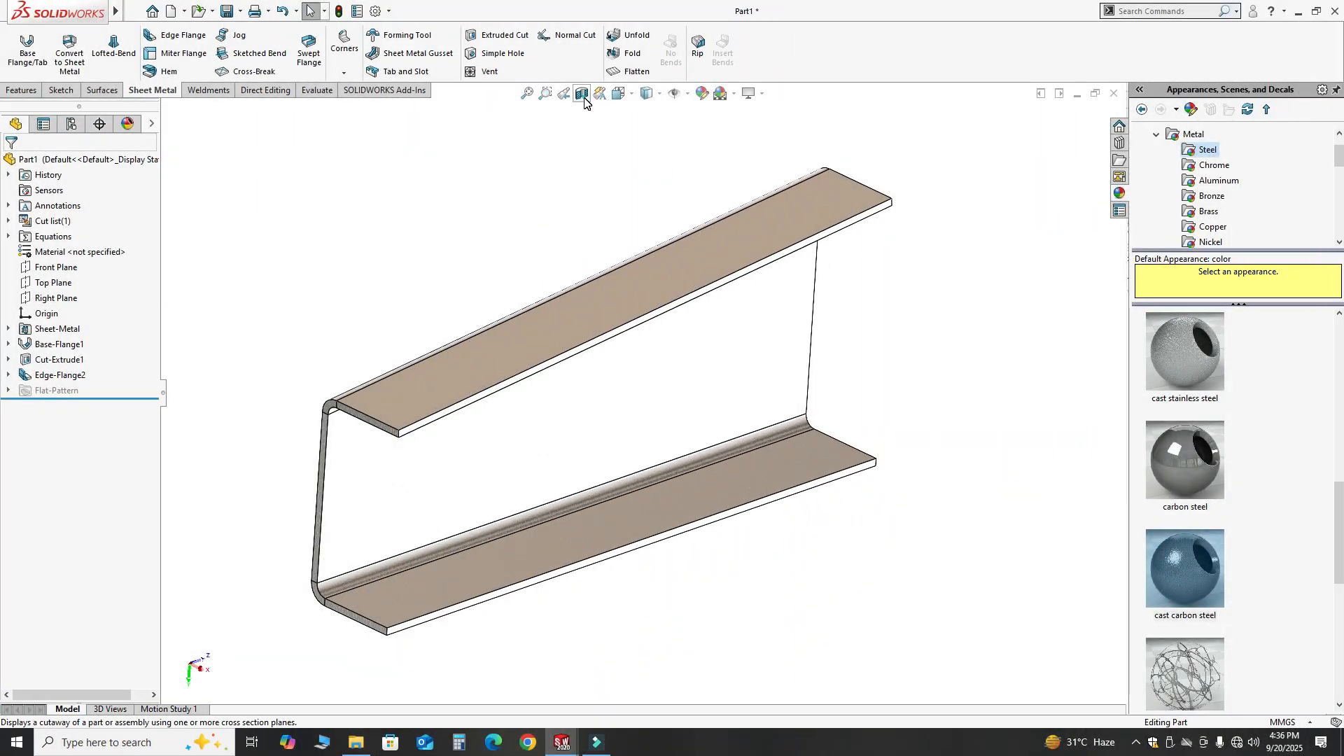
{"action": "left_click", "coordinate": [582, 94]}
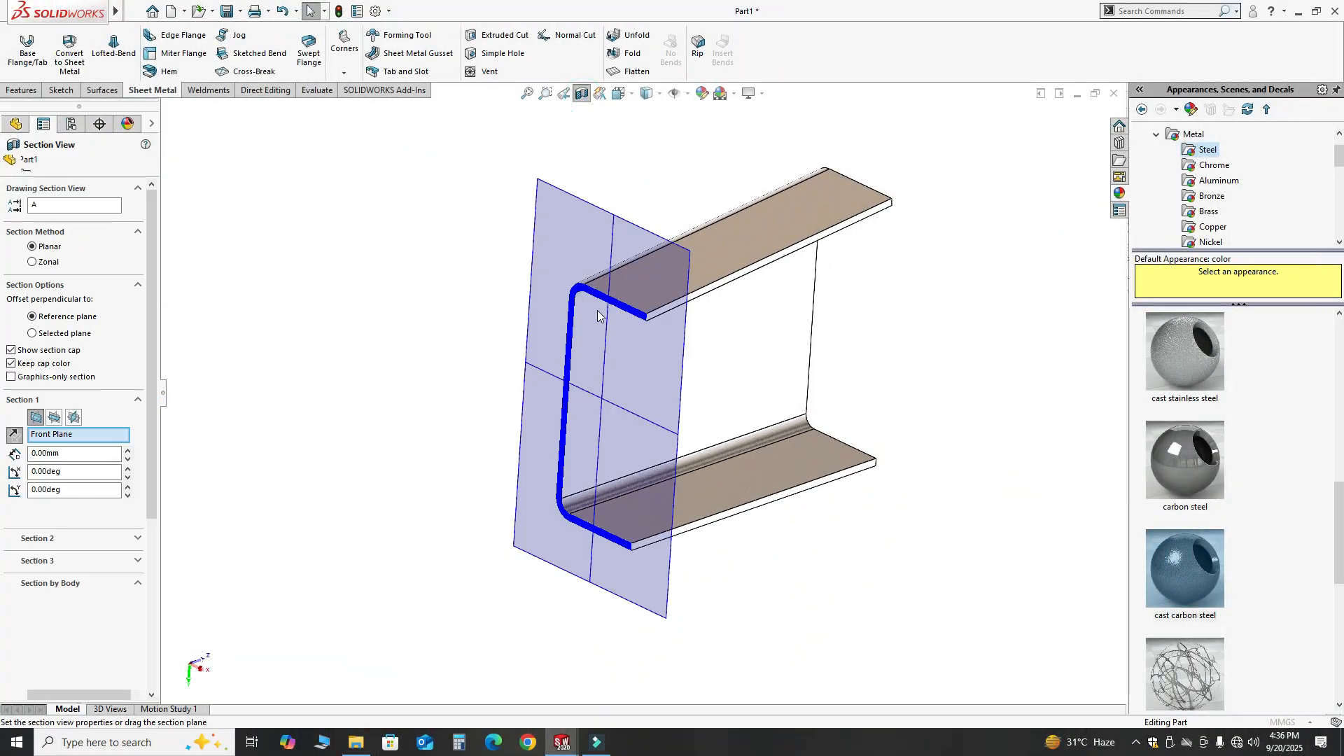
{"action": "left_click_drag", "start_coordinate": [630, 384], "coordinate": [304, 560]}
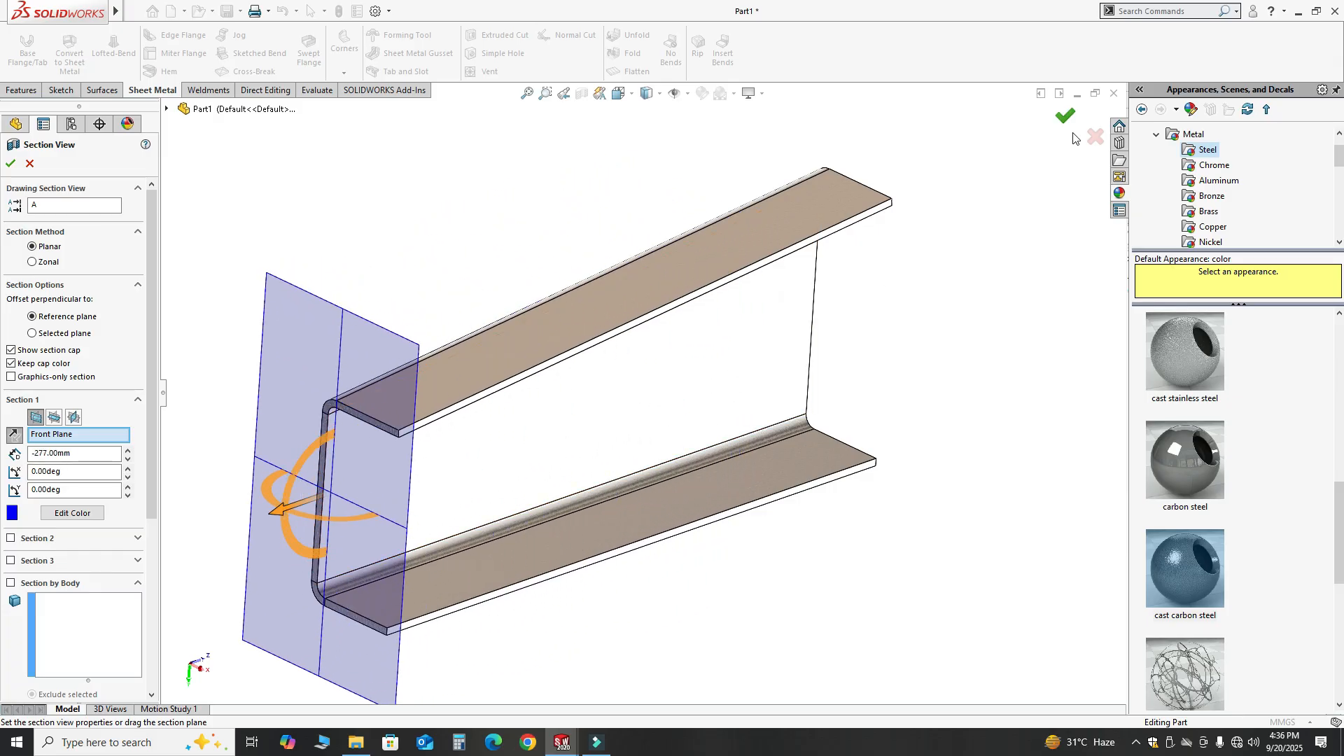
{"action": "left_click", "coordinate": [1095, 142]}
Step: Orient the view squarely to the channel's shallow end profile, and after that to the outer face of the web
{"action": "left_click", "coordinate": [620, 109]}
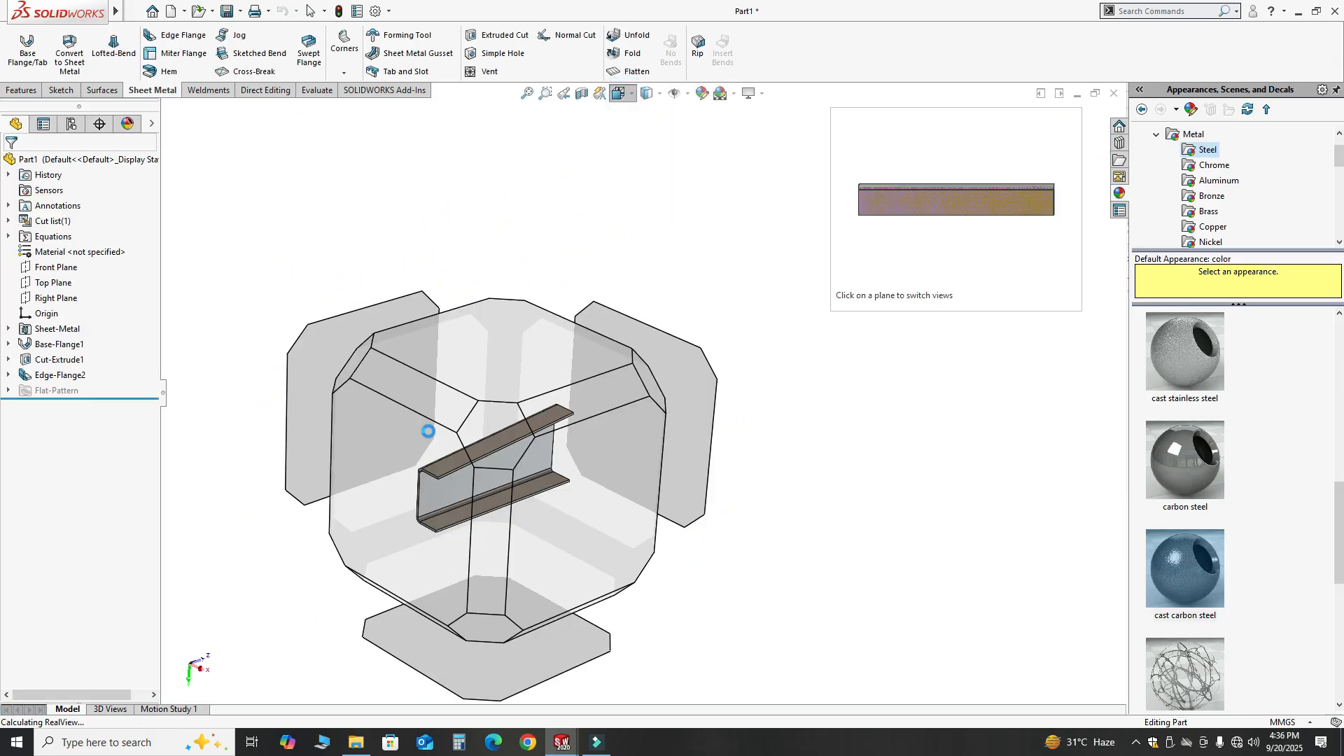
{"action": "left_click", "coordinate": [420, 483]}
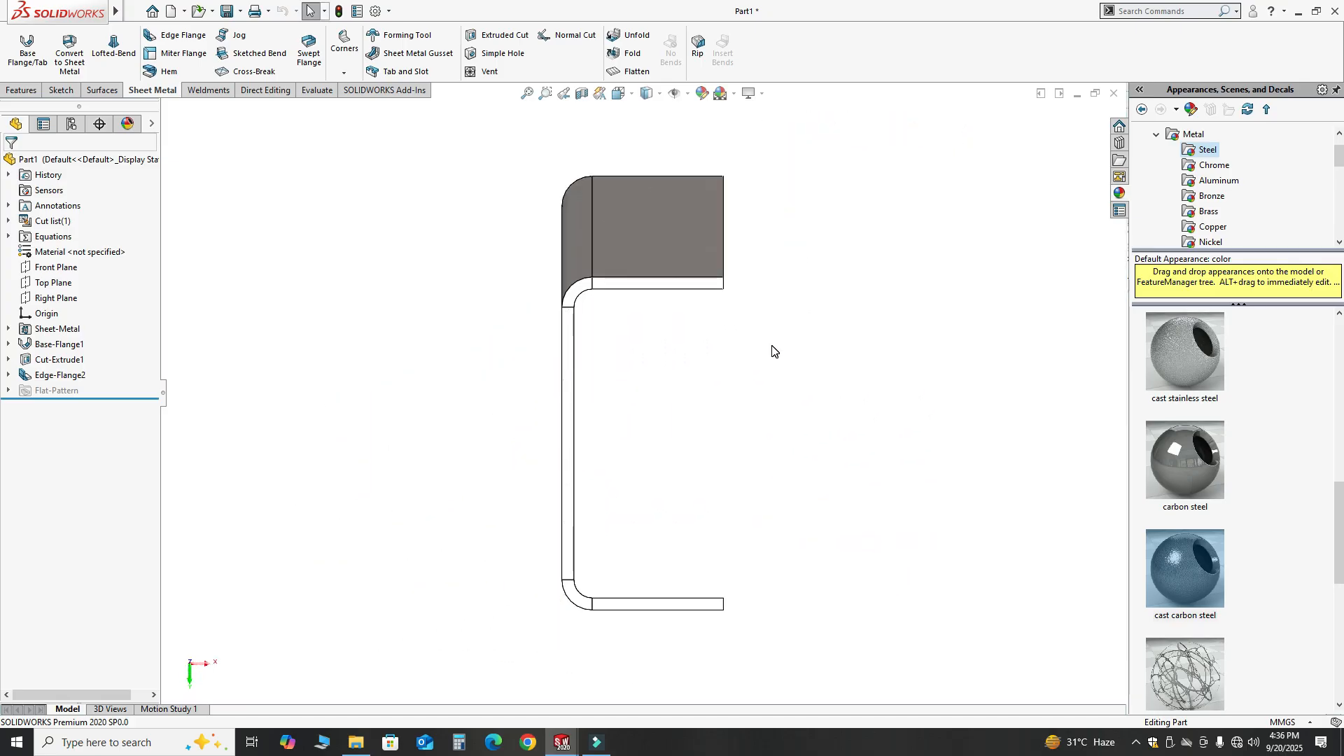
{"action": "middle_click_drag", "start_coordinate": [774, 351], "coordinate": [669, 255]}
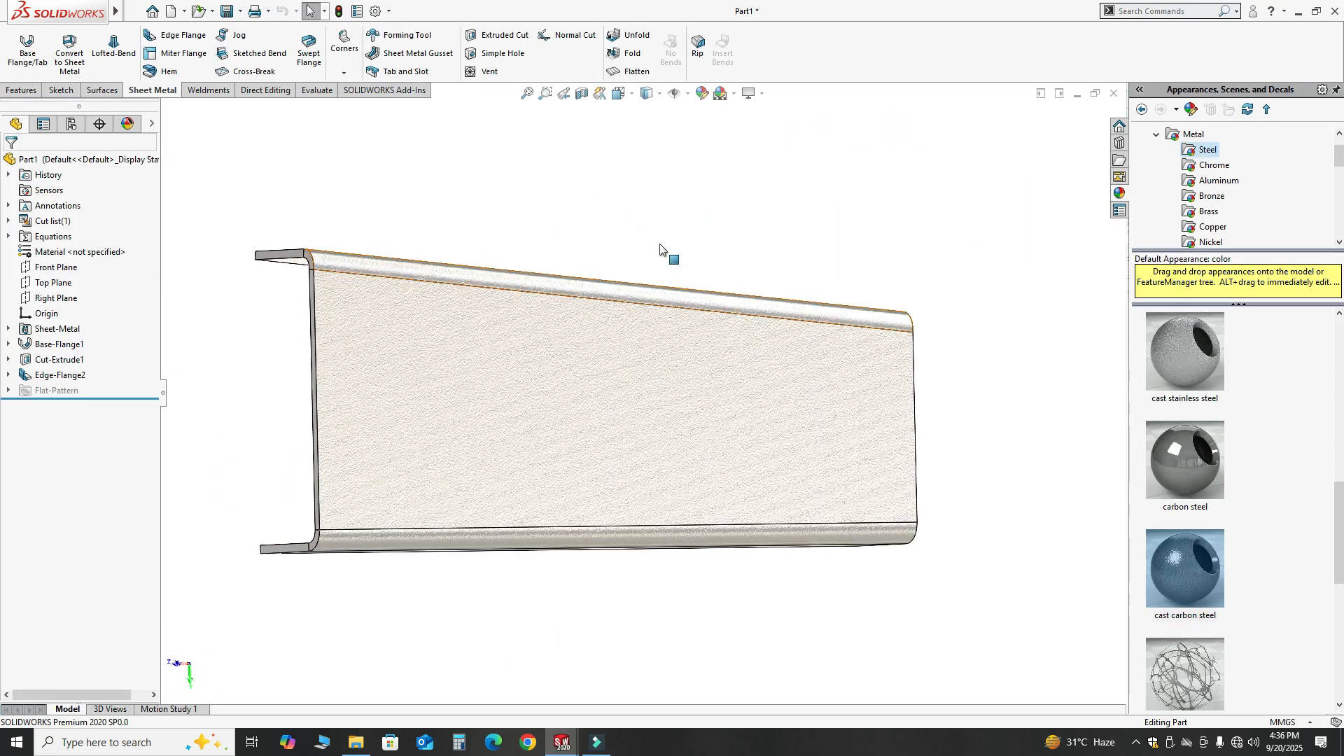
{"action": "left_click", "coordinate": [642, 96]}
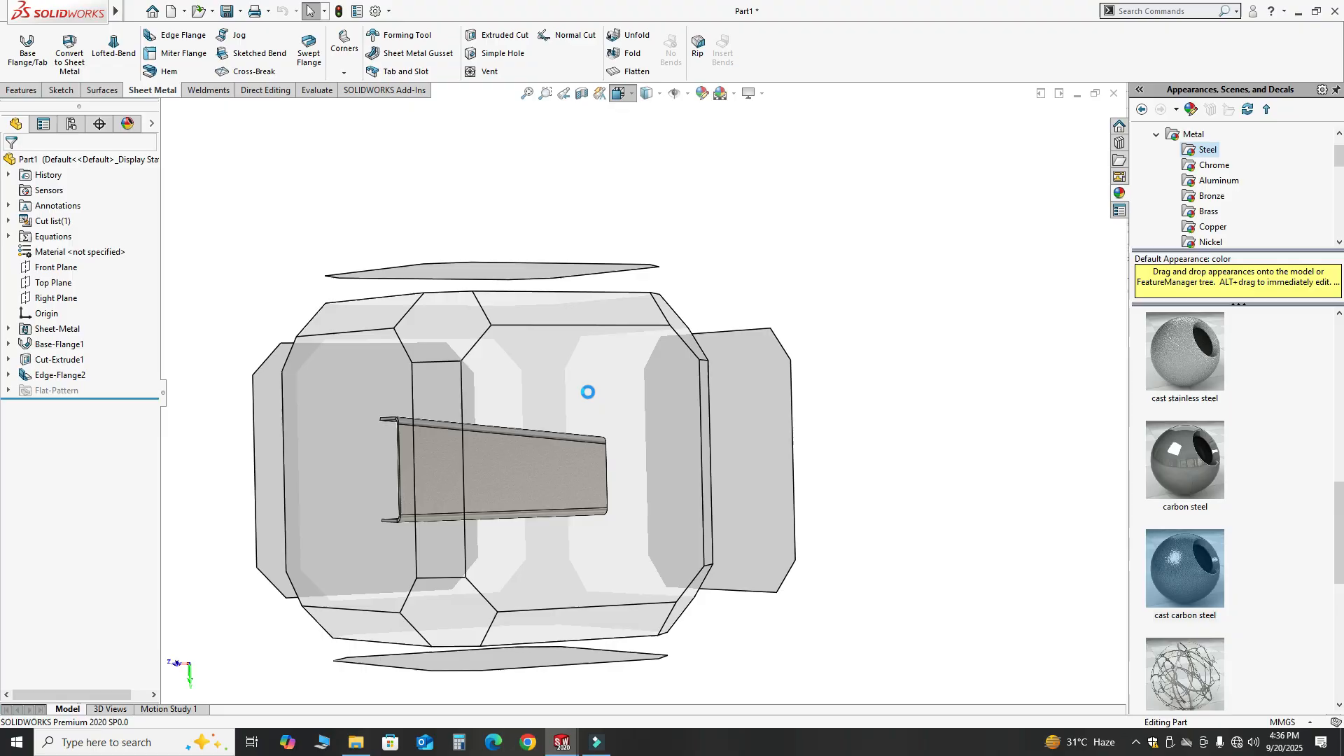
{"action": "left_click", "coordinate": [565, 445]}
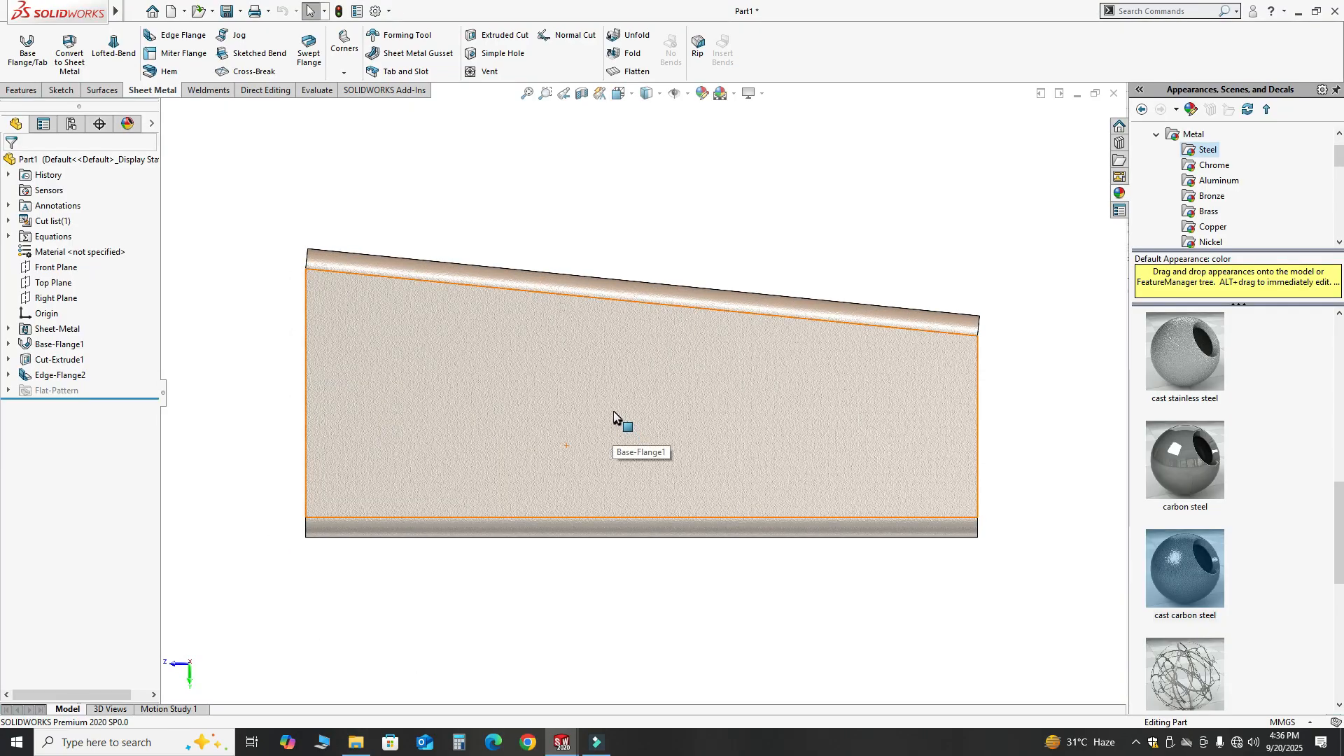